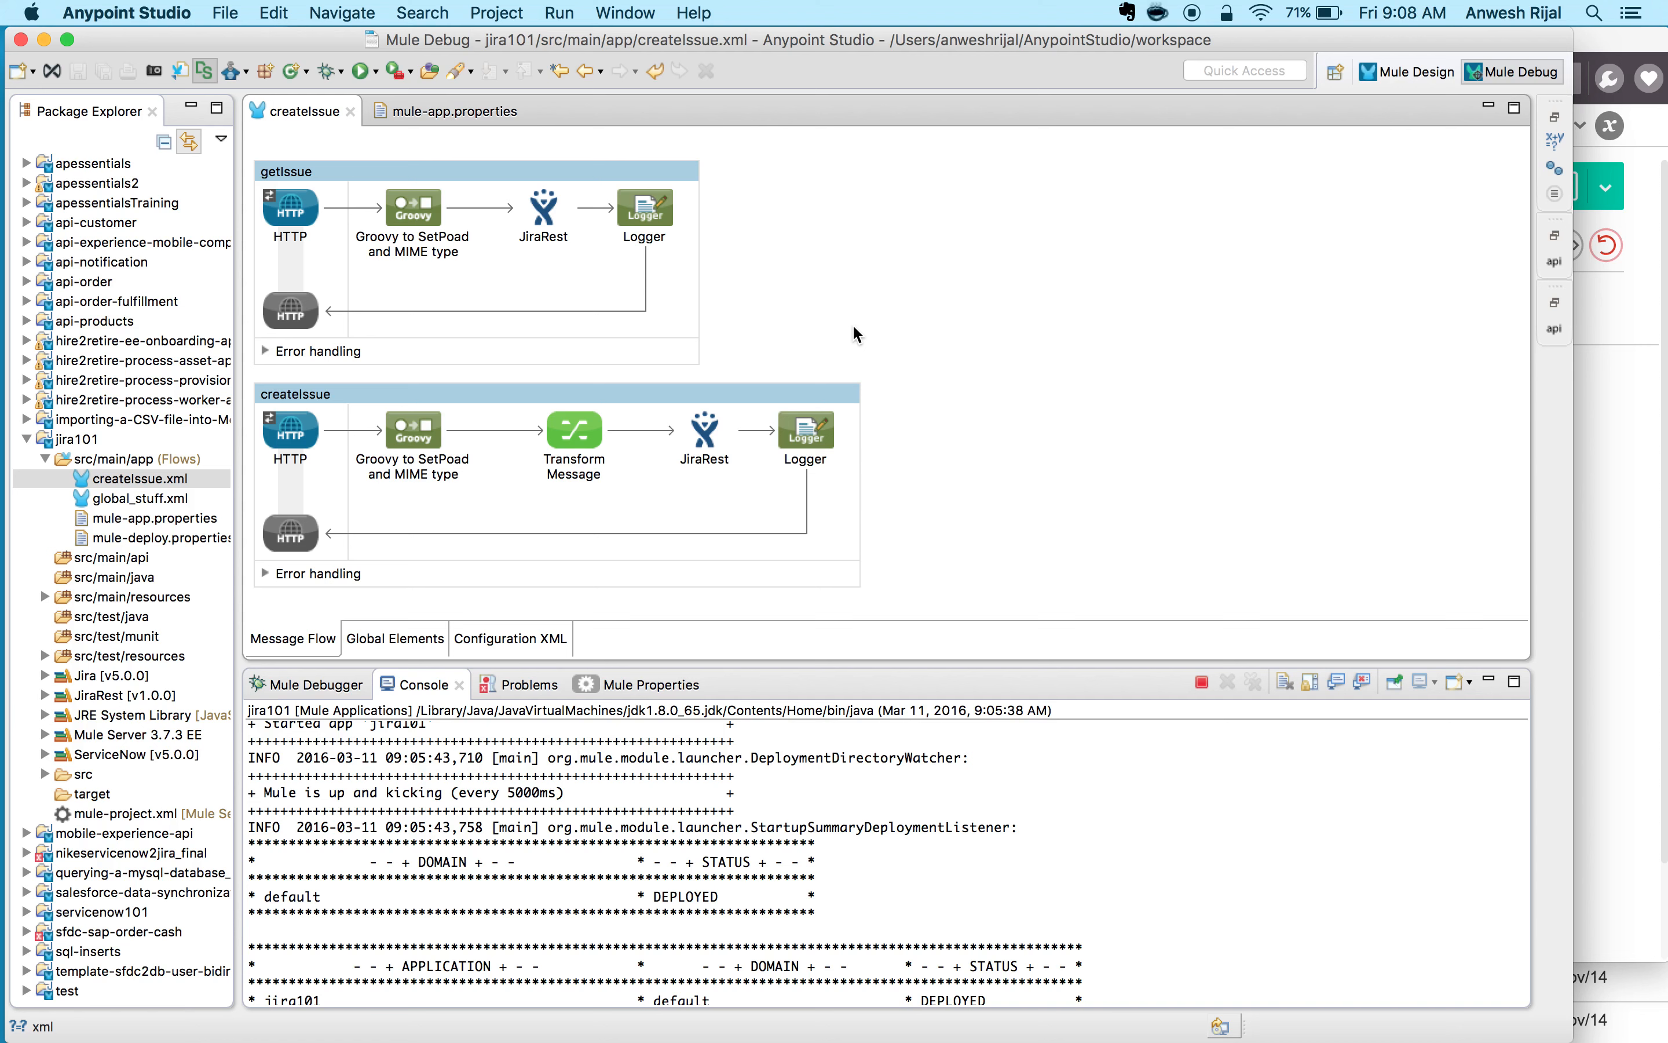
- Search the Mule palette for "jira" to view the available Jira connectors, and close the palette
{"action": "left_click", "coordinate": [1555, 119]}
{"action": "left_click", "coordinate": [1351, 142]}
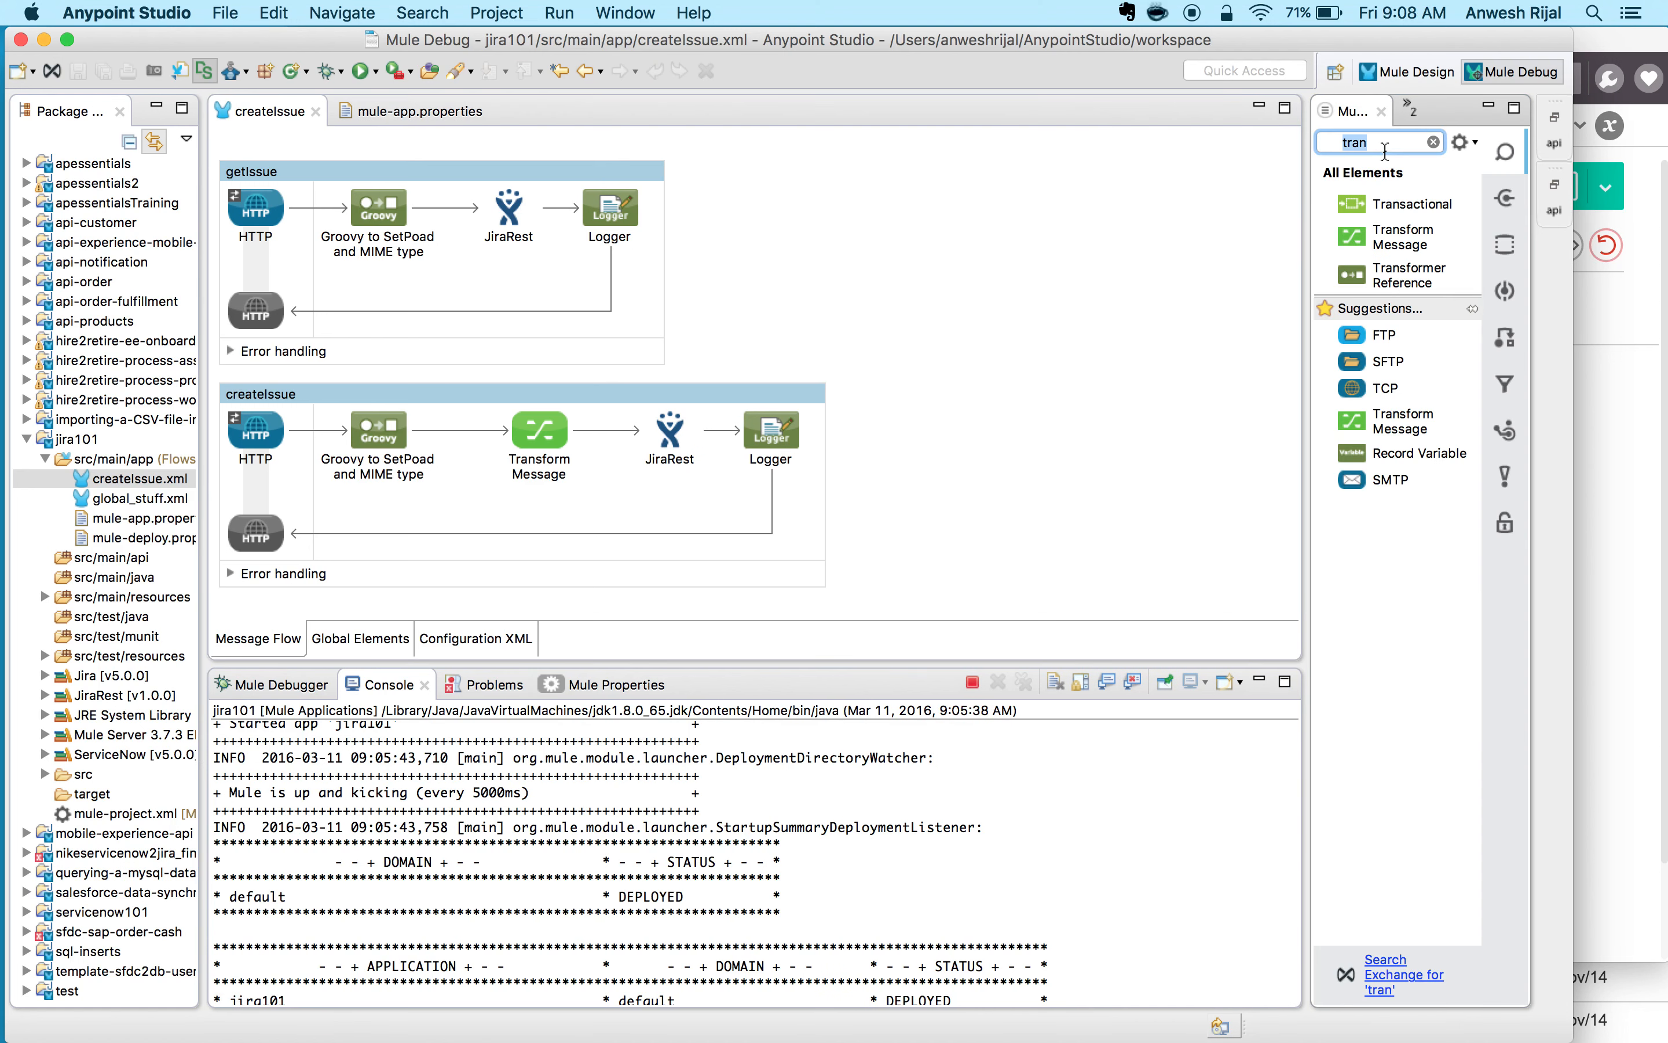
{"action": "type", "text": "jira"}
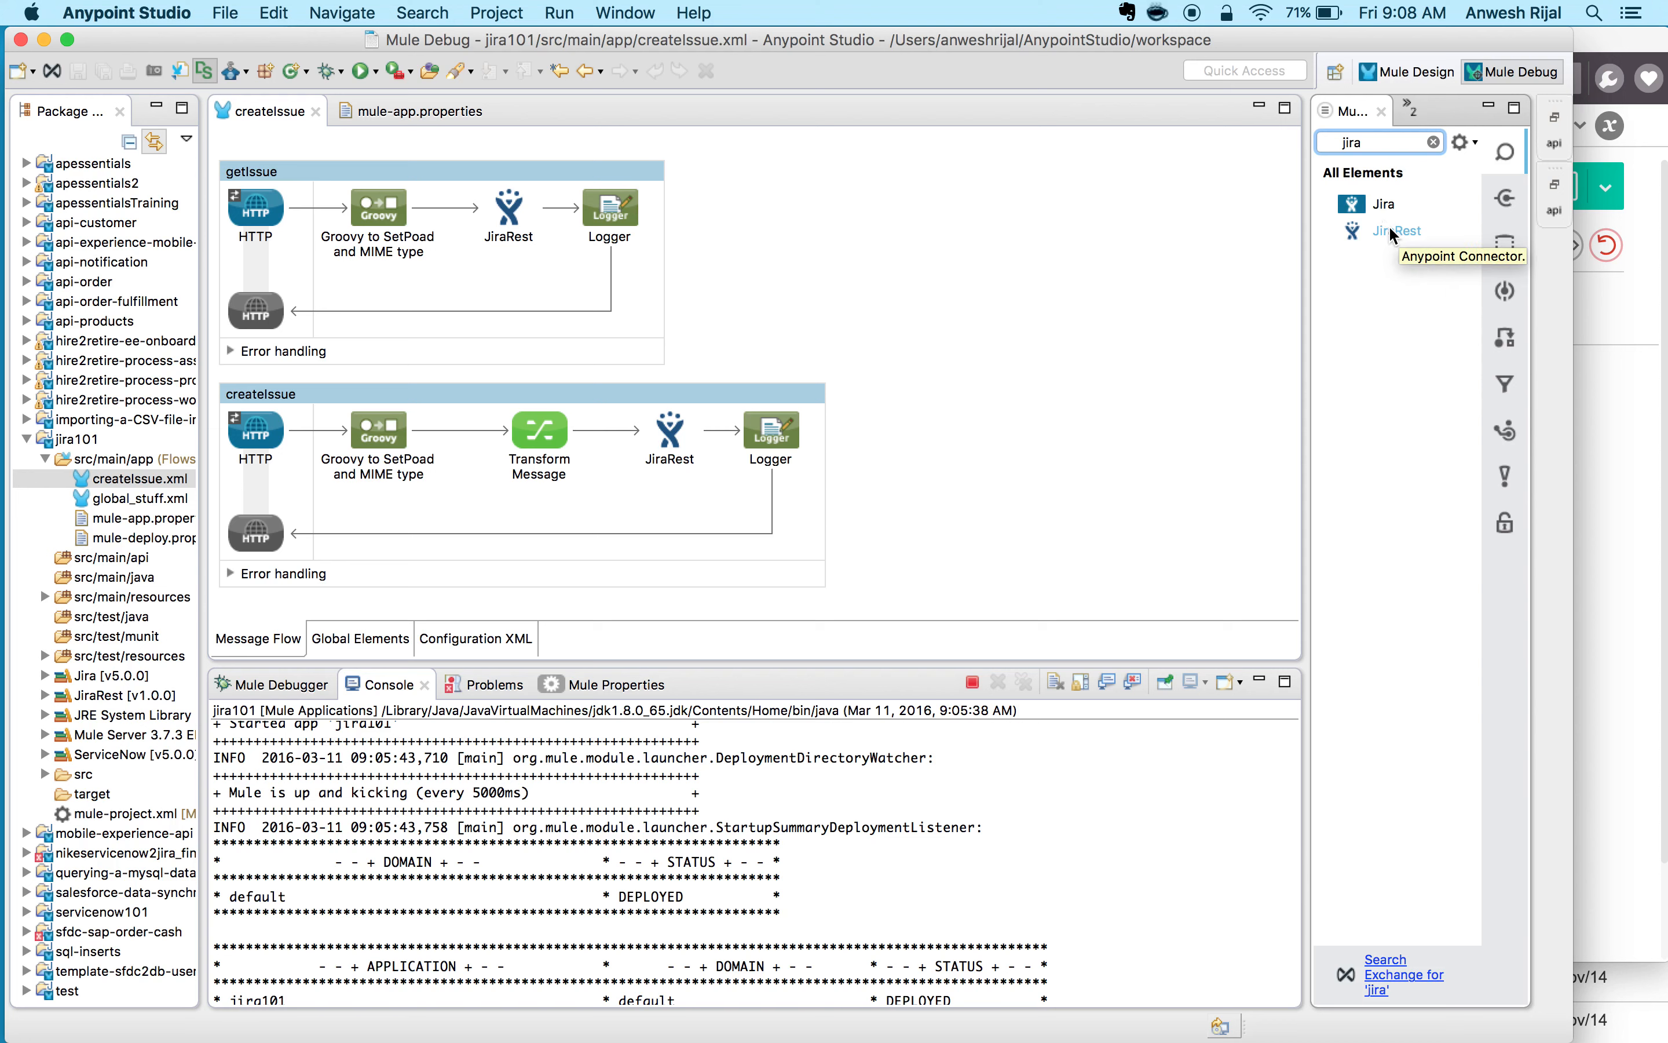
{"action": "left_click", "coordinate": [1487, 102]}
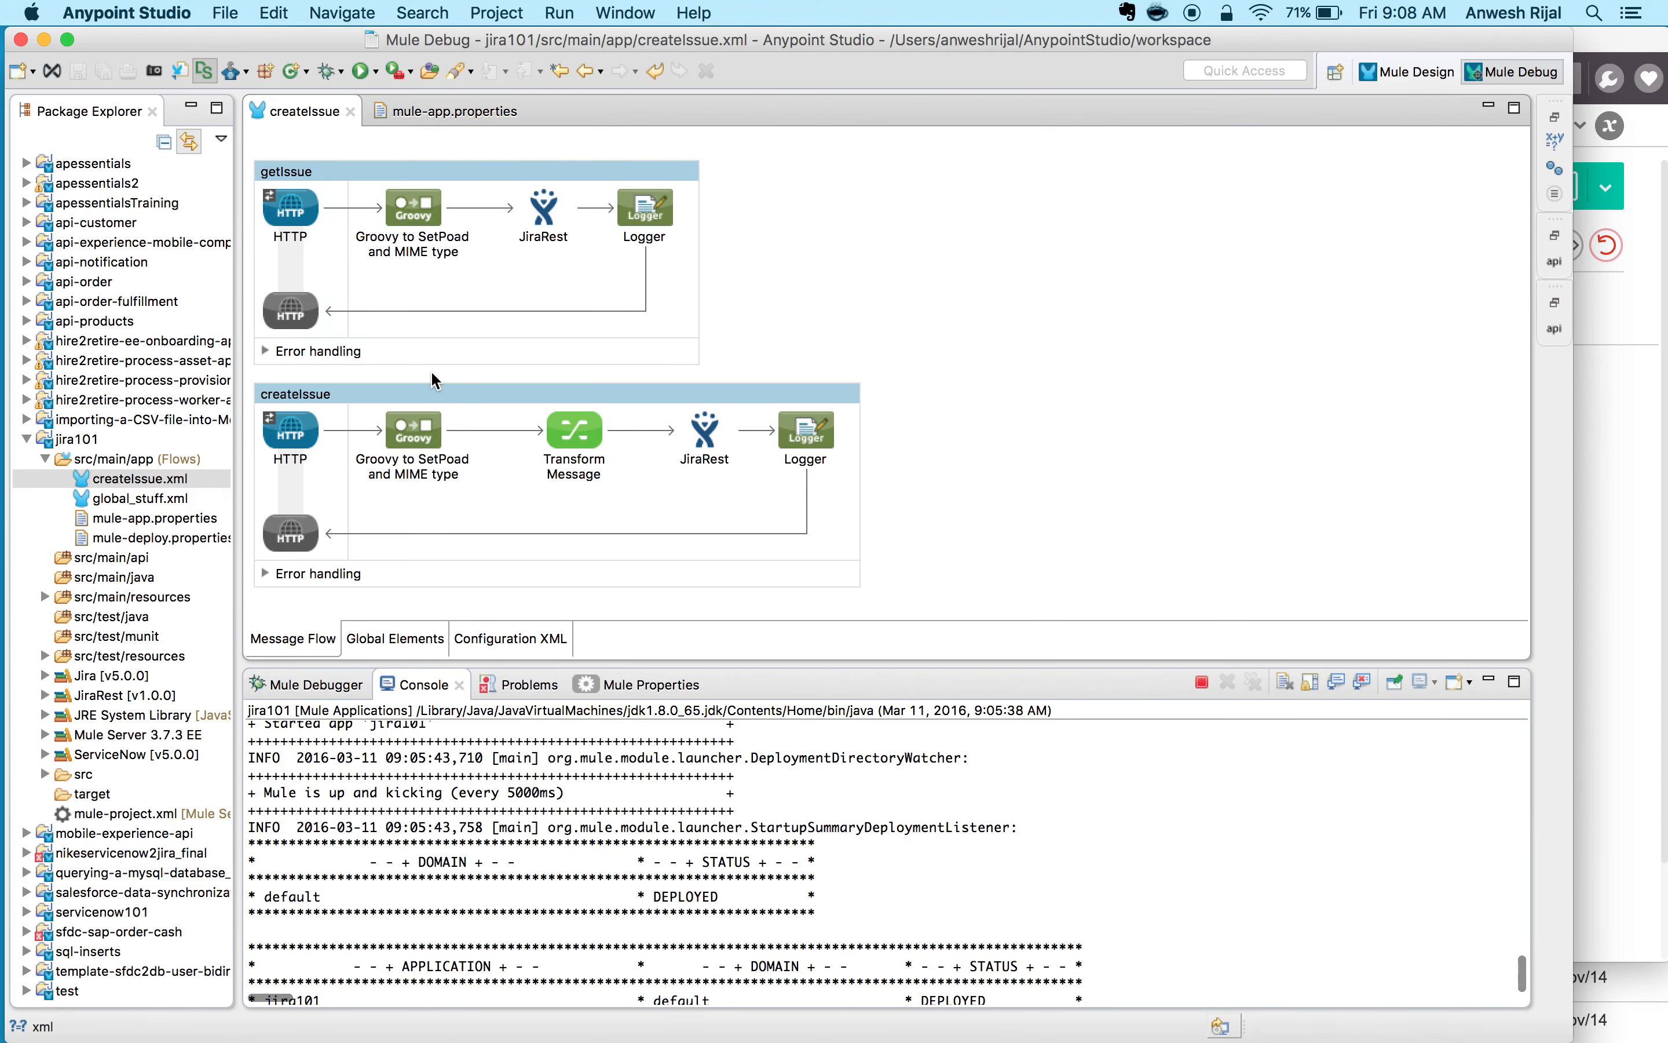
- Inspect the path setting of the HTTP listener in the getIssue flow
{"action": "left_click_drag", "start_coordinate": [266, 254], "coordinate": [295, 222]}
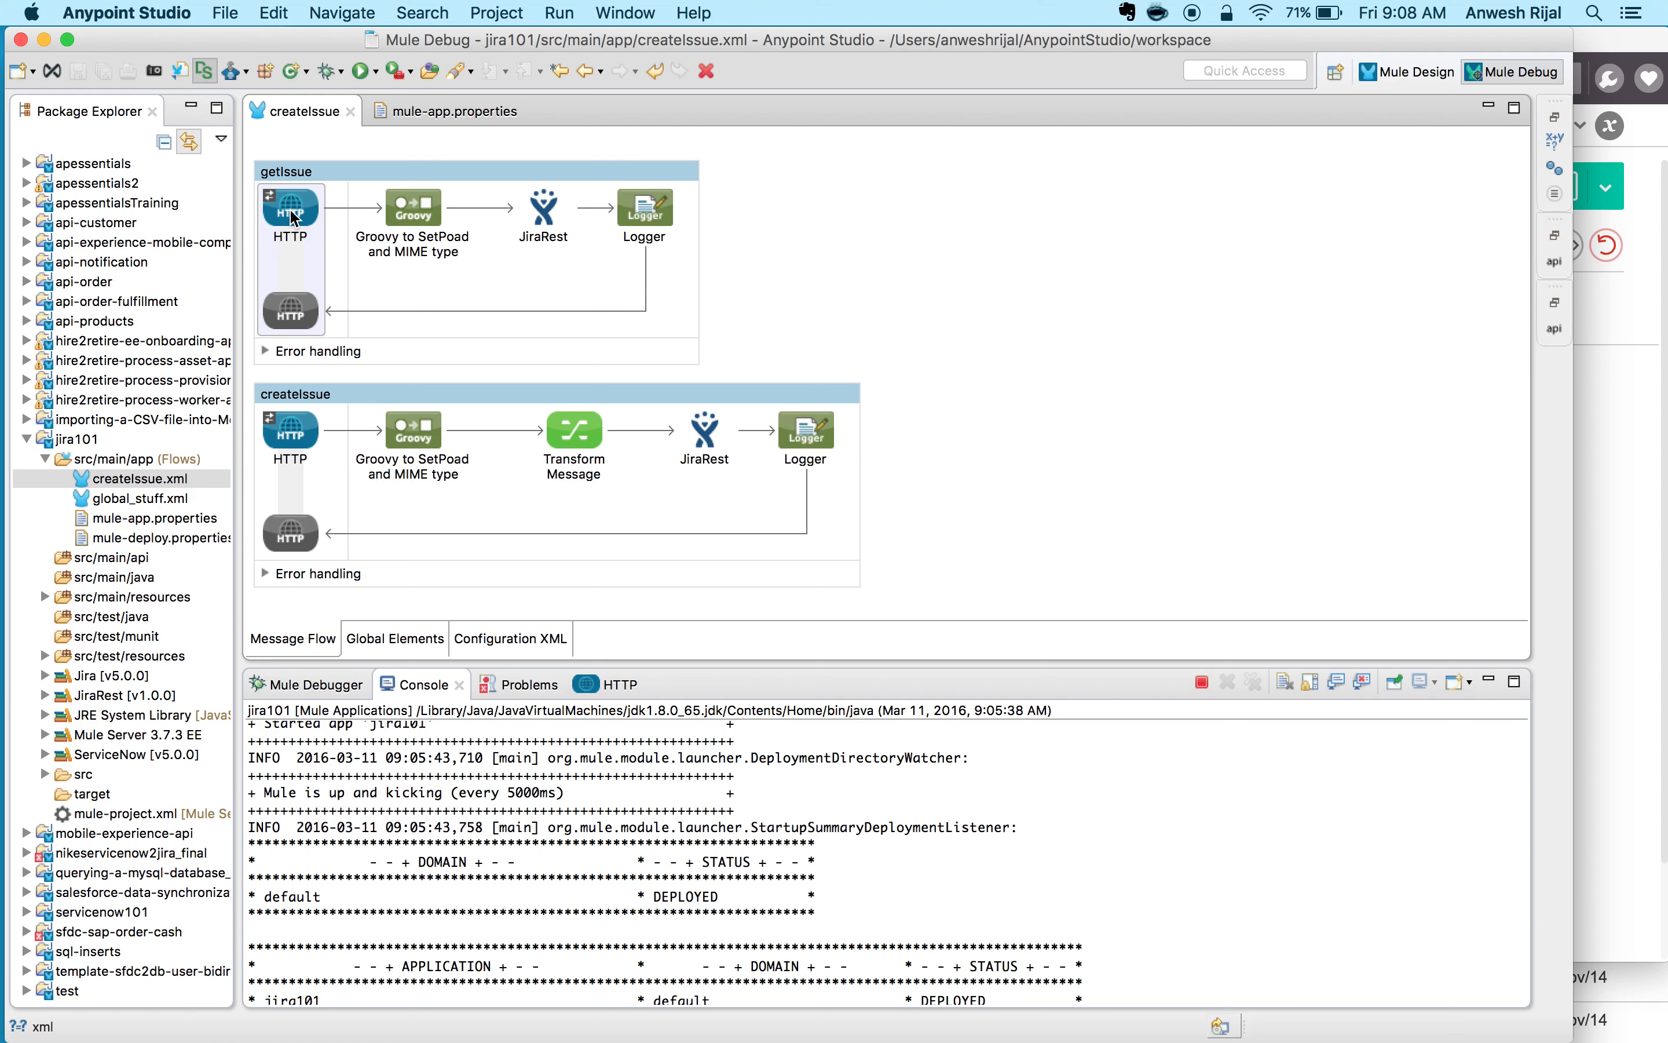
{"action": "left_click", "coordinate": [621, 686]}
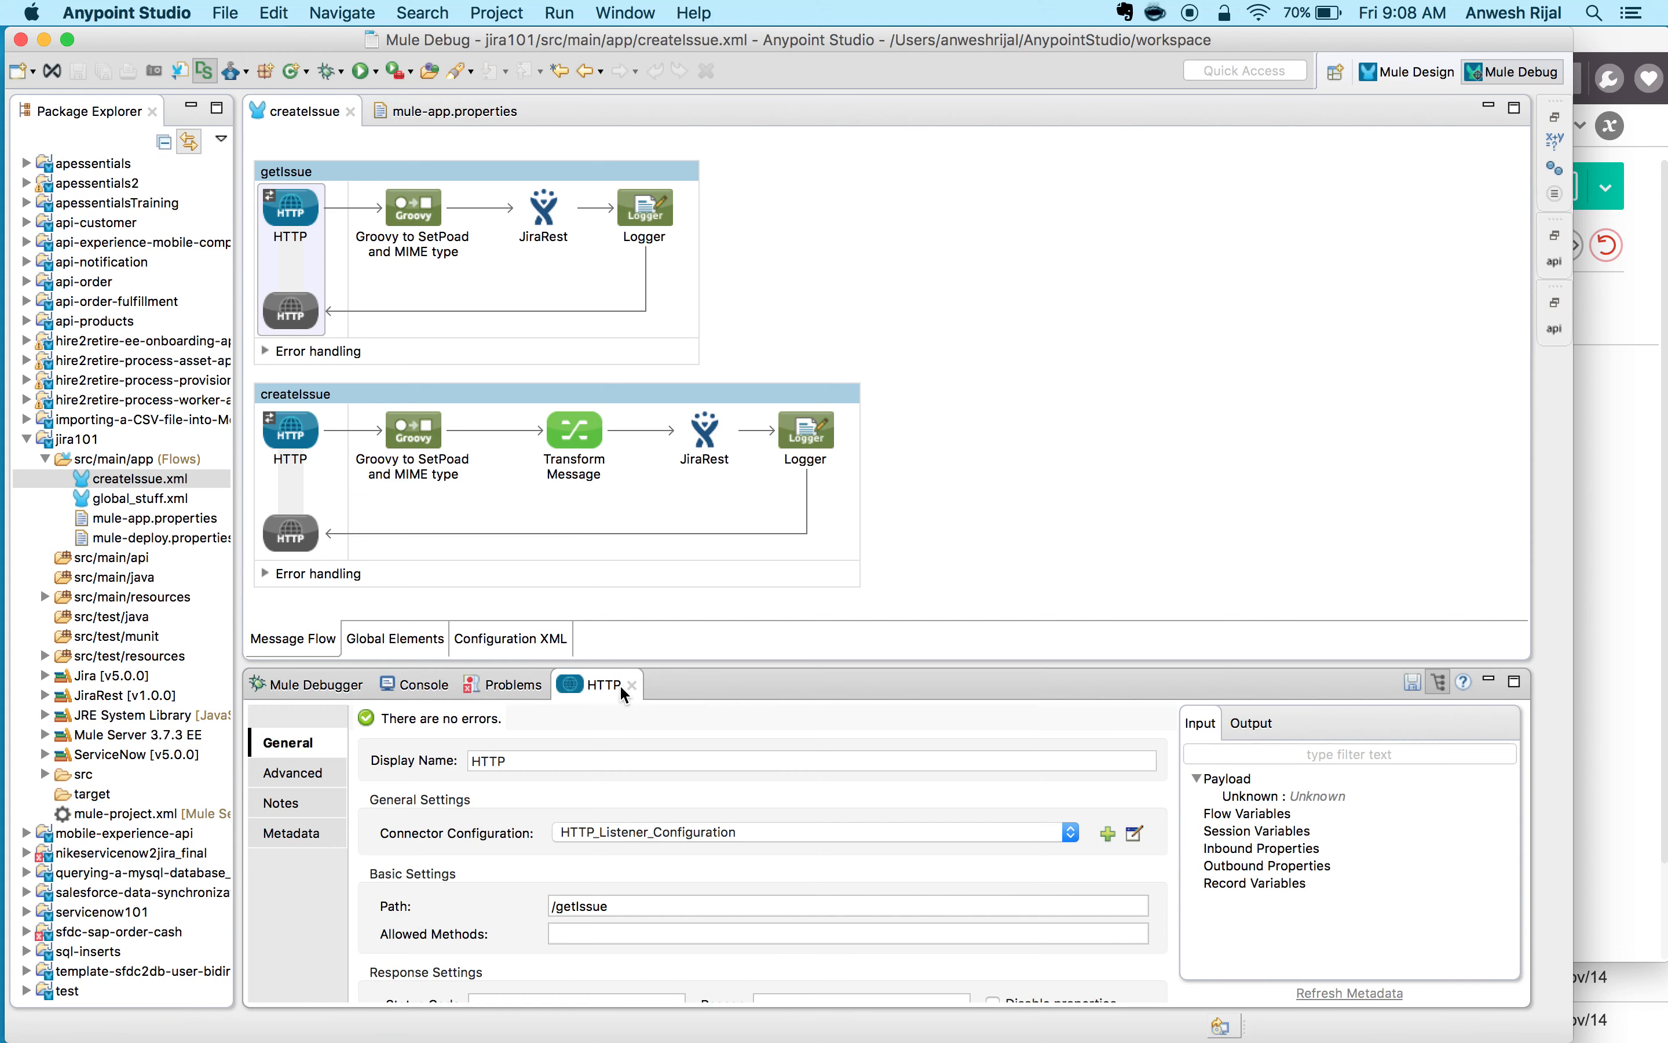
{"action": "left_click_drag", "start_coordinate": [620, 907], "coordinate": [519, 908]}
- Review the MIME type and script text of the Groovy component in the getIssue flow
{"action": "left_click", "coordinate": [413, 216]}
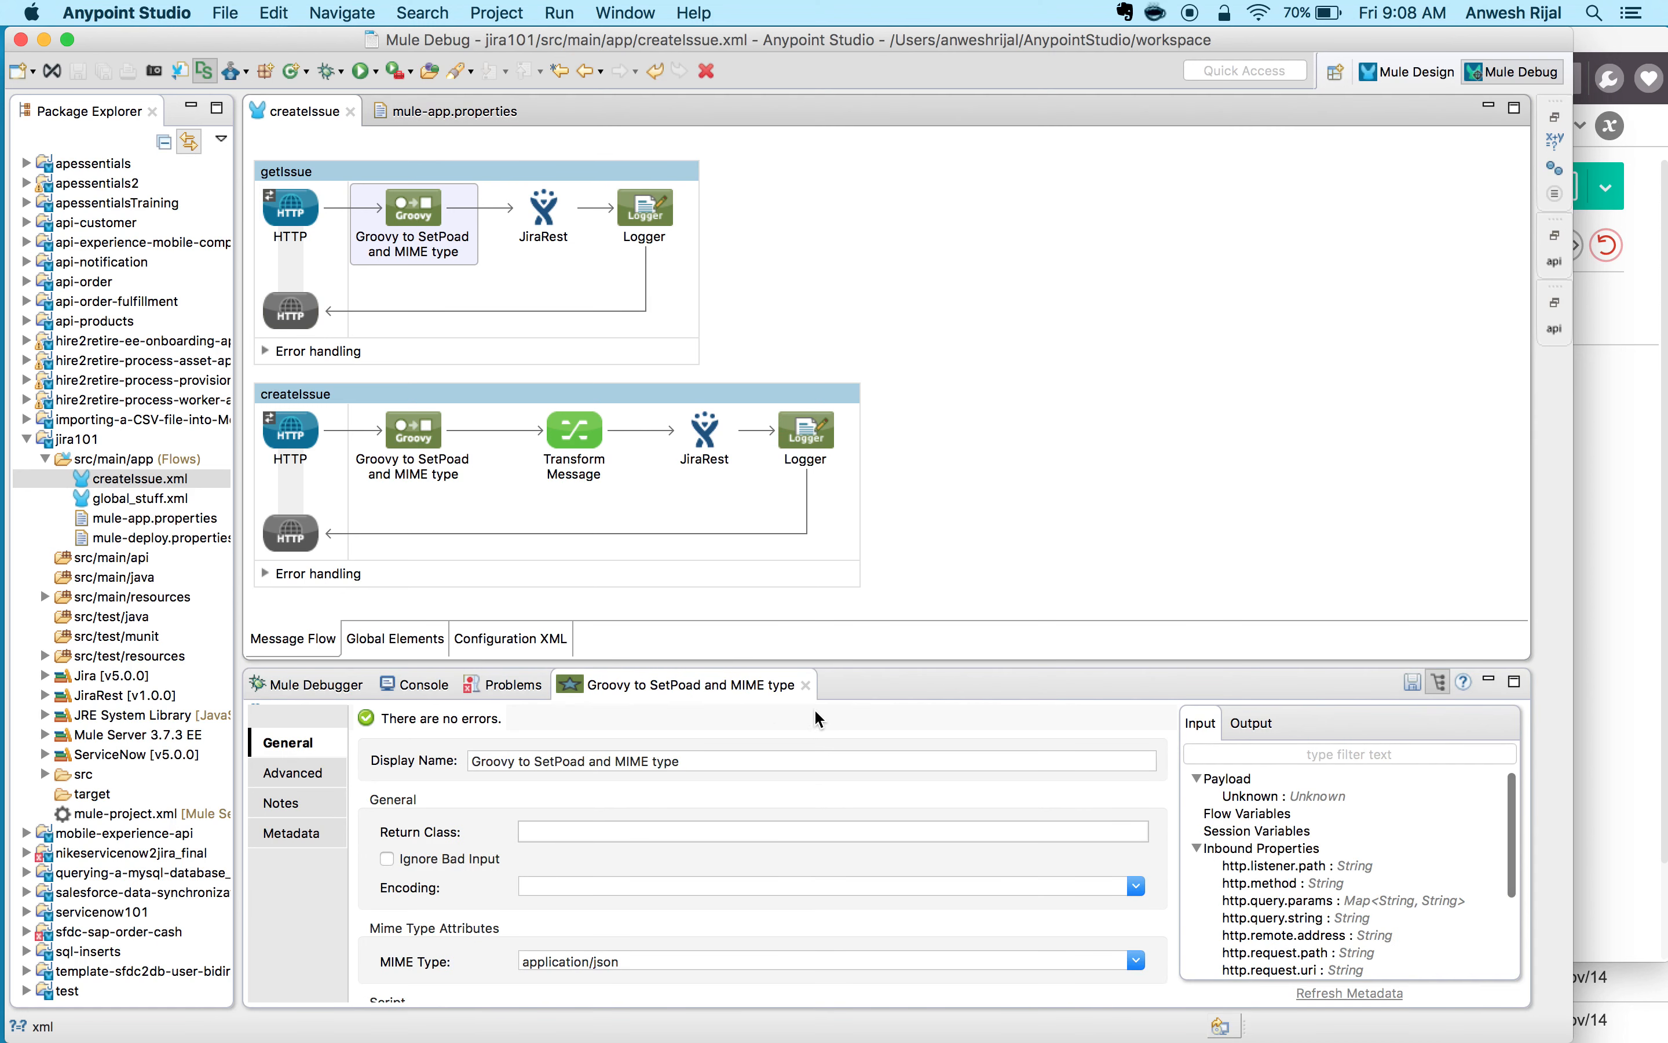
{"action": "scroll", "coordinate": [815, 873], "scroll_direction": "down", "scroll_amount": 2}
{"action": "left_click_drag", "start_coordinate": [655, 917], "coordinate": [515, 910]}
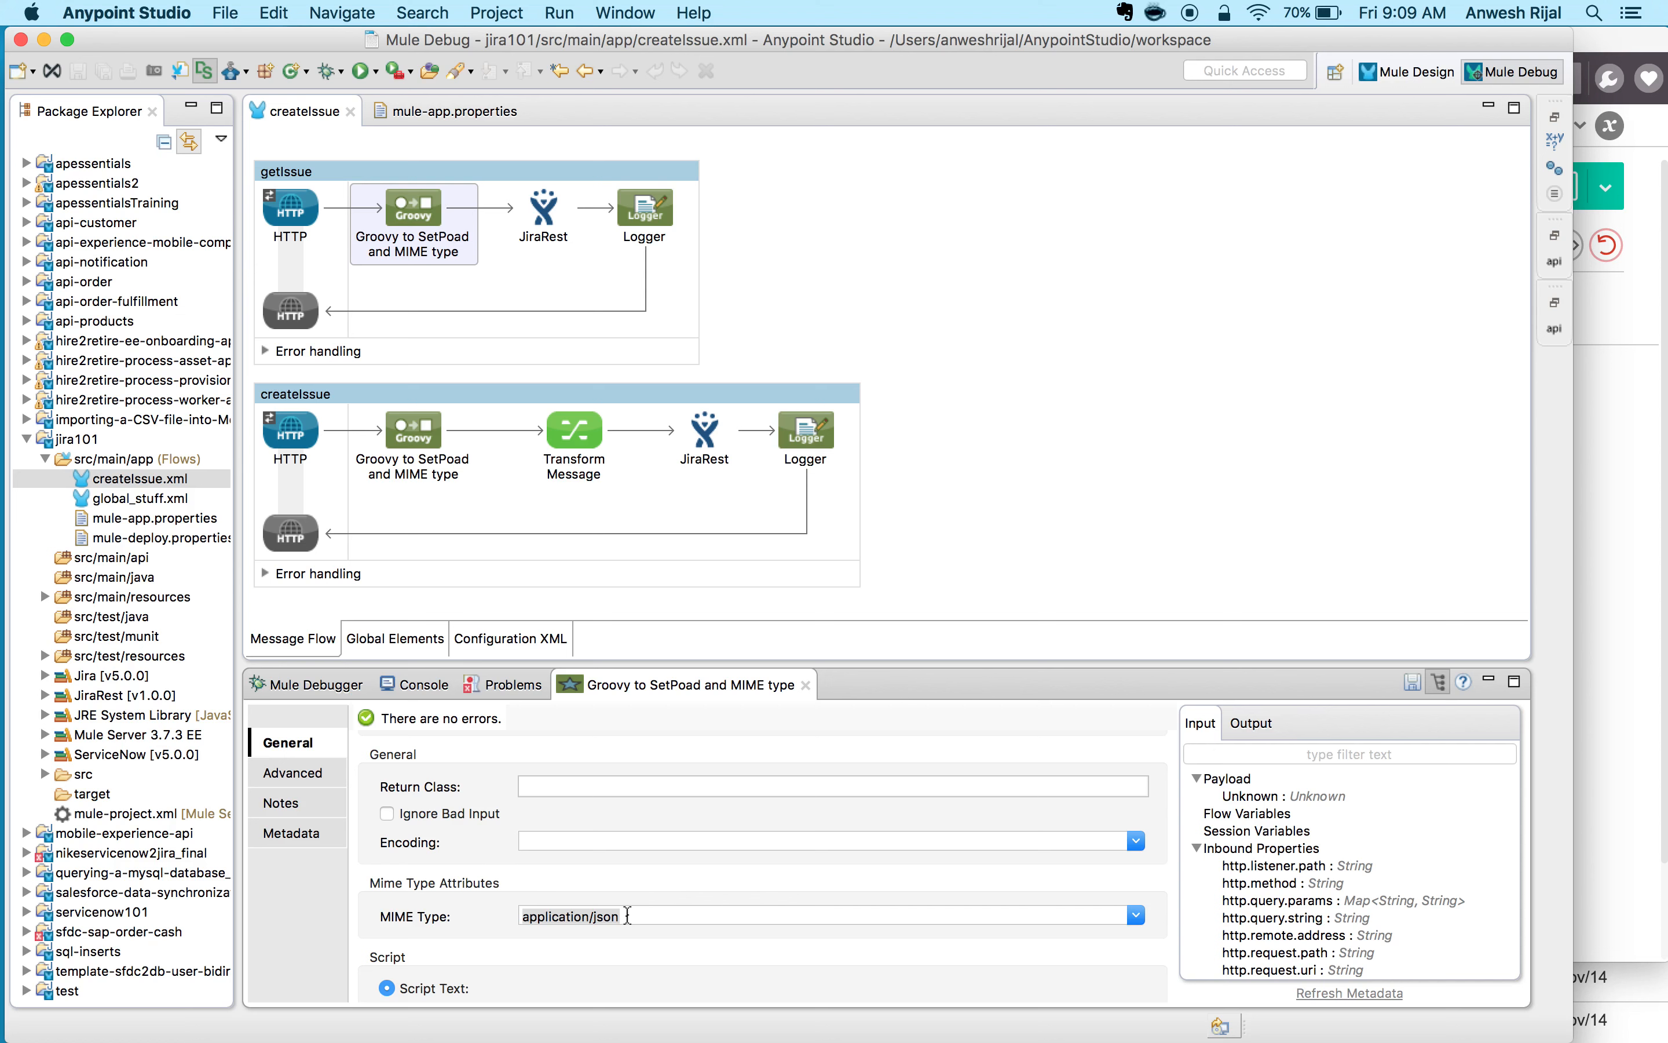
{"action": "scroll", "coordinate": [682, 850], "scroll_direction": "down", "scroll_amount": 5}
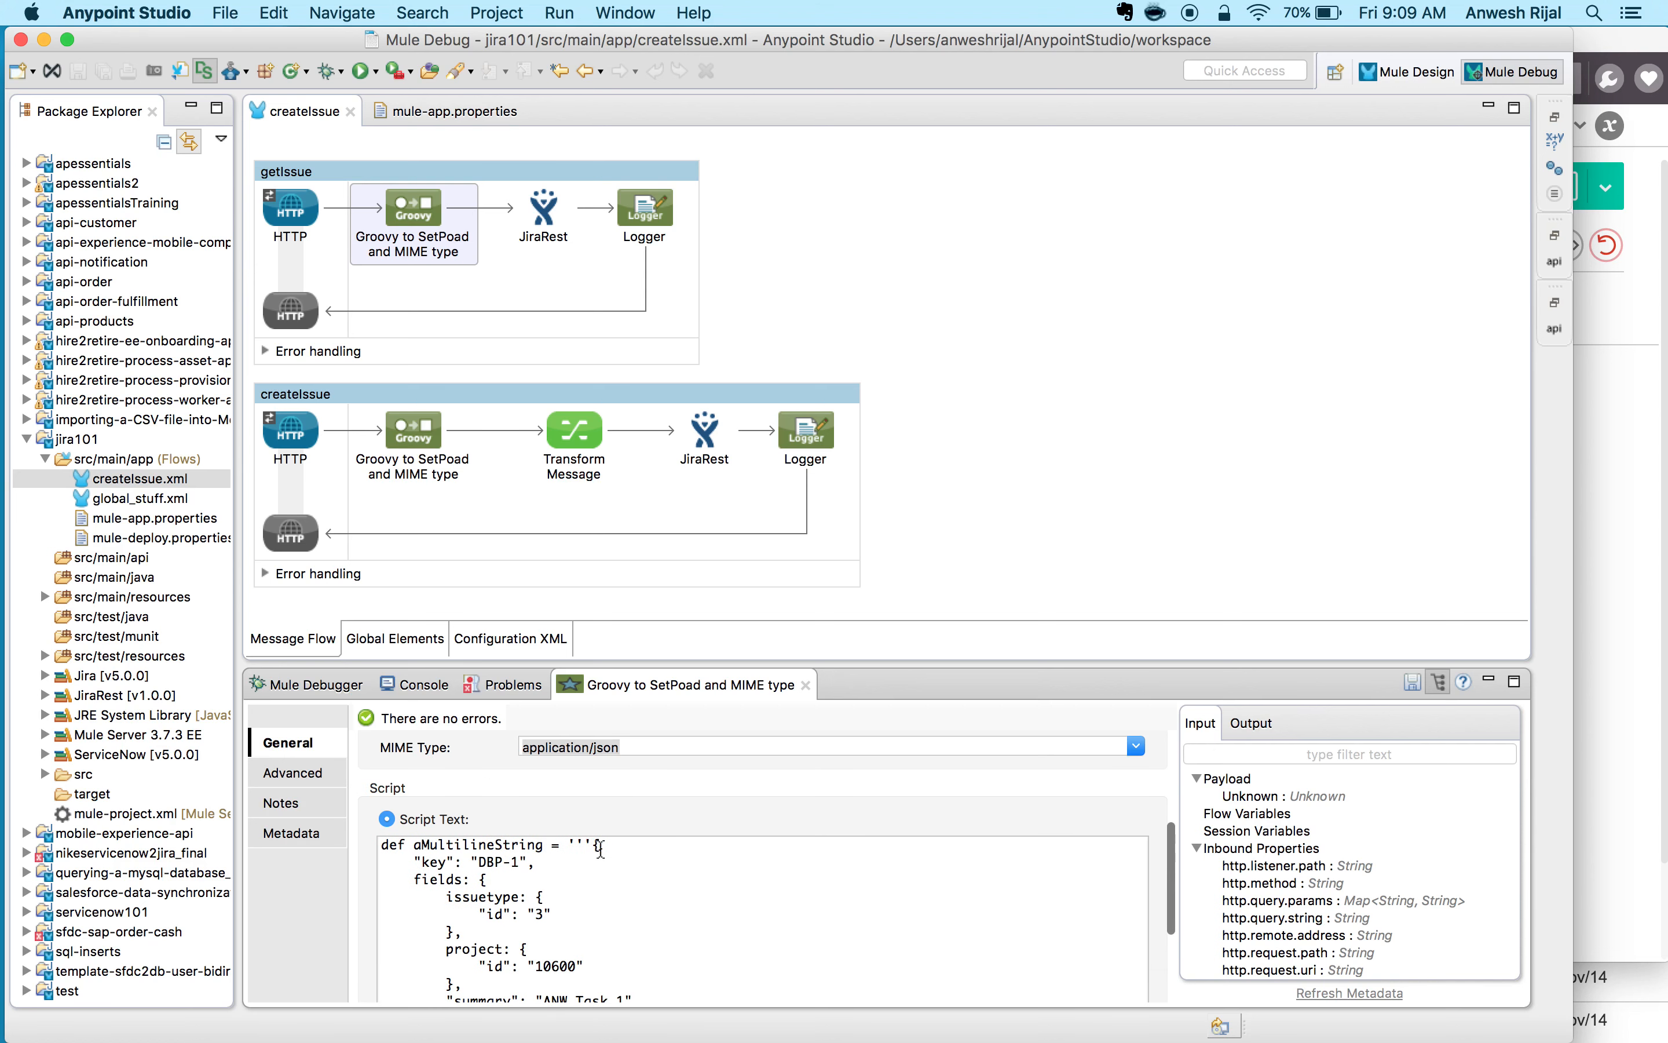
{"action": "left_click_drag", "start_coordinate": [414, 862], "coordinate": [458, 881]}
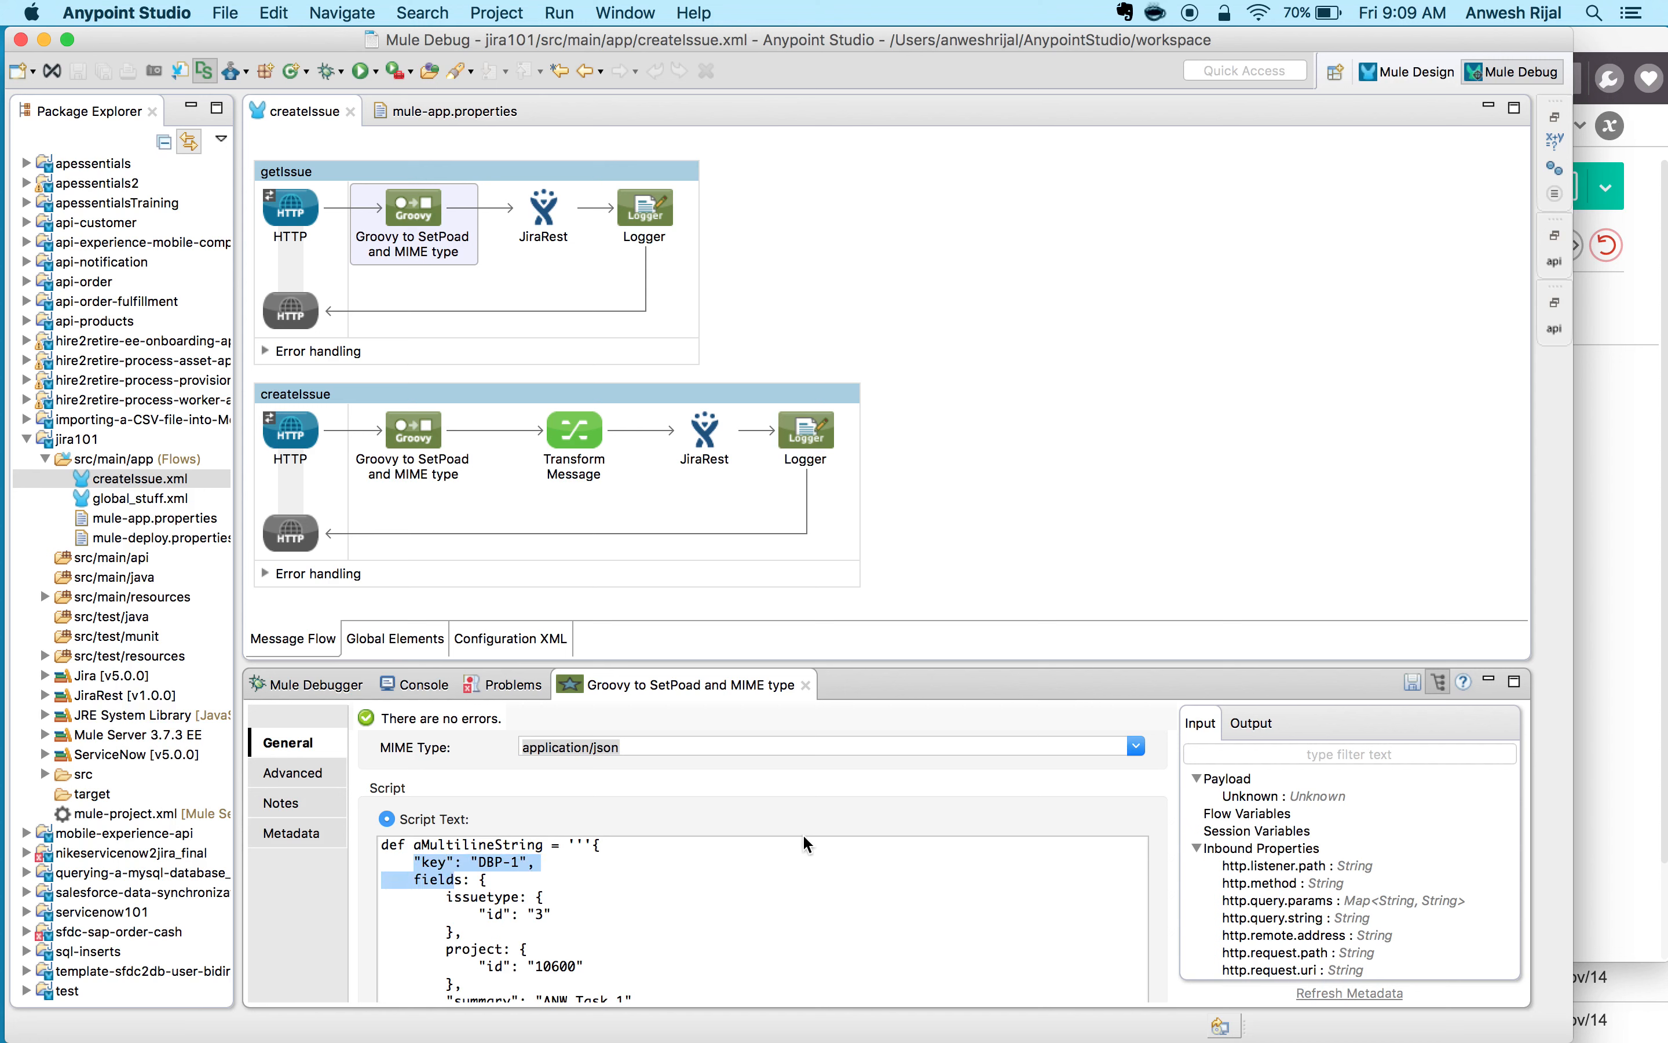
{"action": "scroll", "coordinate": [803, 833], "scroll_direction": "up", "scroll_amount": 6}
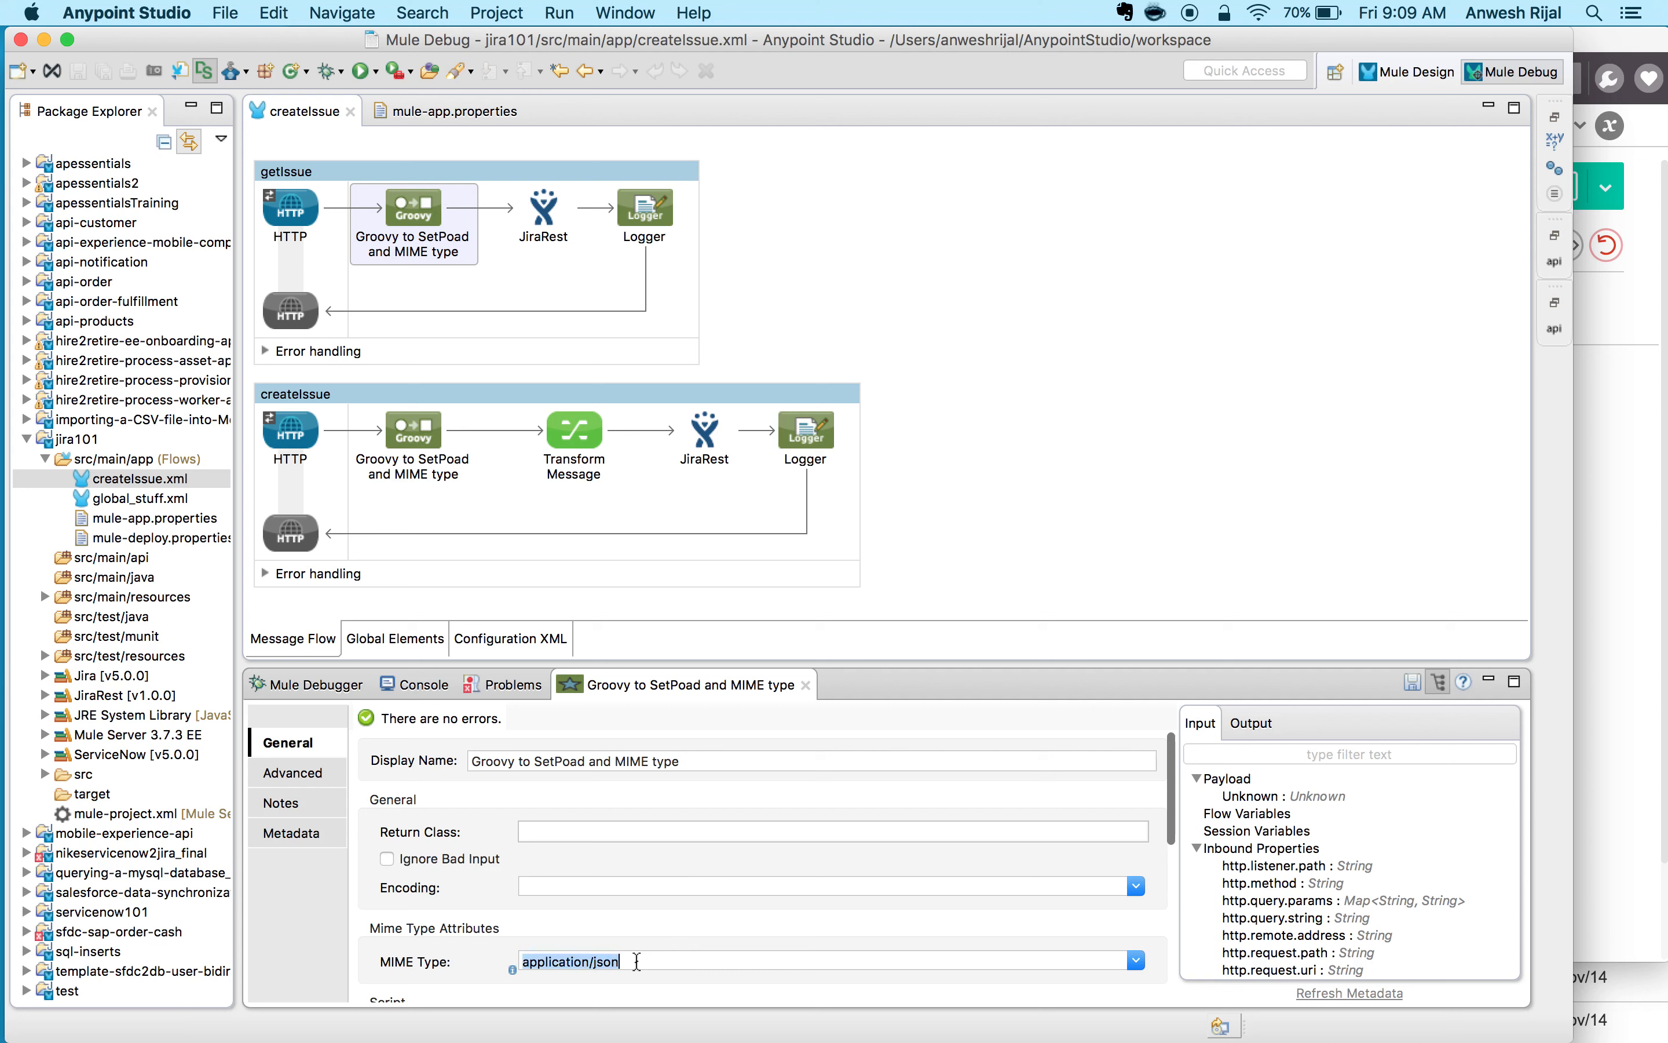
{"action": "left_click_drag", "start_coordinate": [635, 961], "coordinate": [507, 959]}
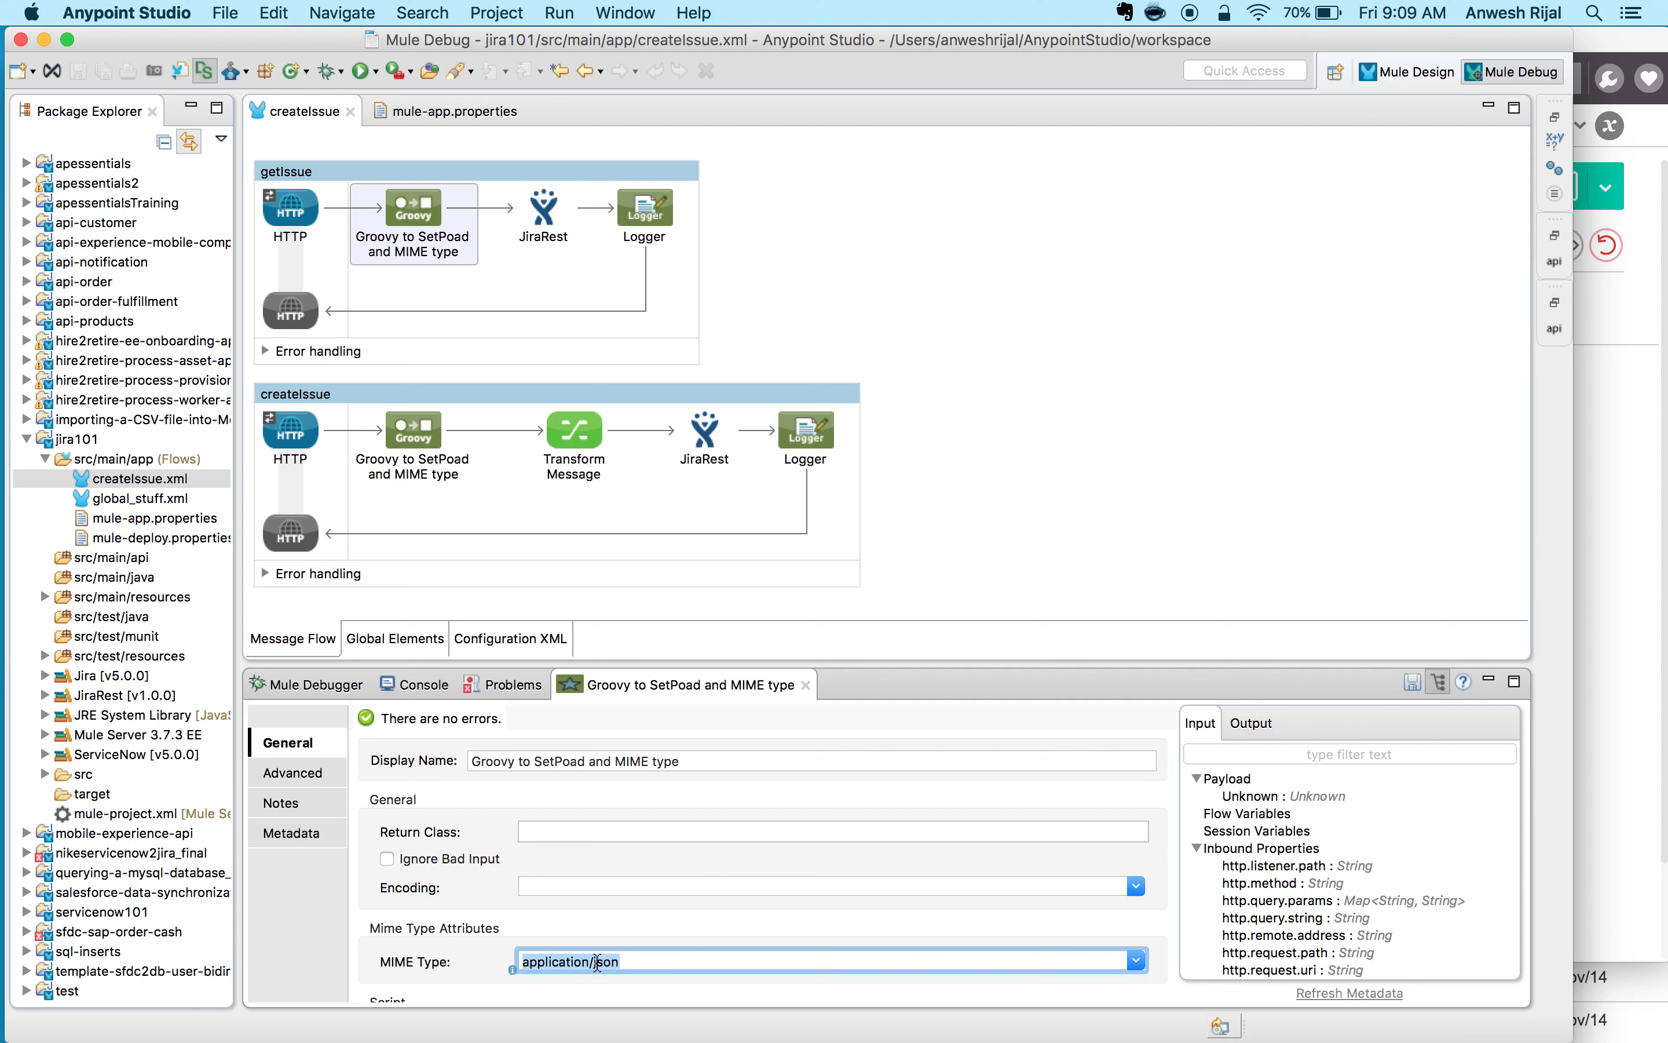
- Review the getIssue flow's JiraRest connector settings, enlarging the properties area to reach the issue key
{"action": "left_click", "coordinate": [545, 215]}
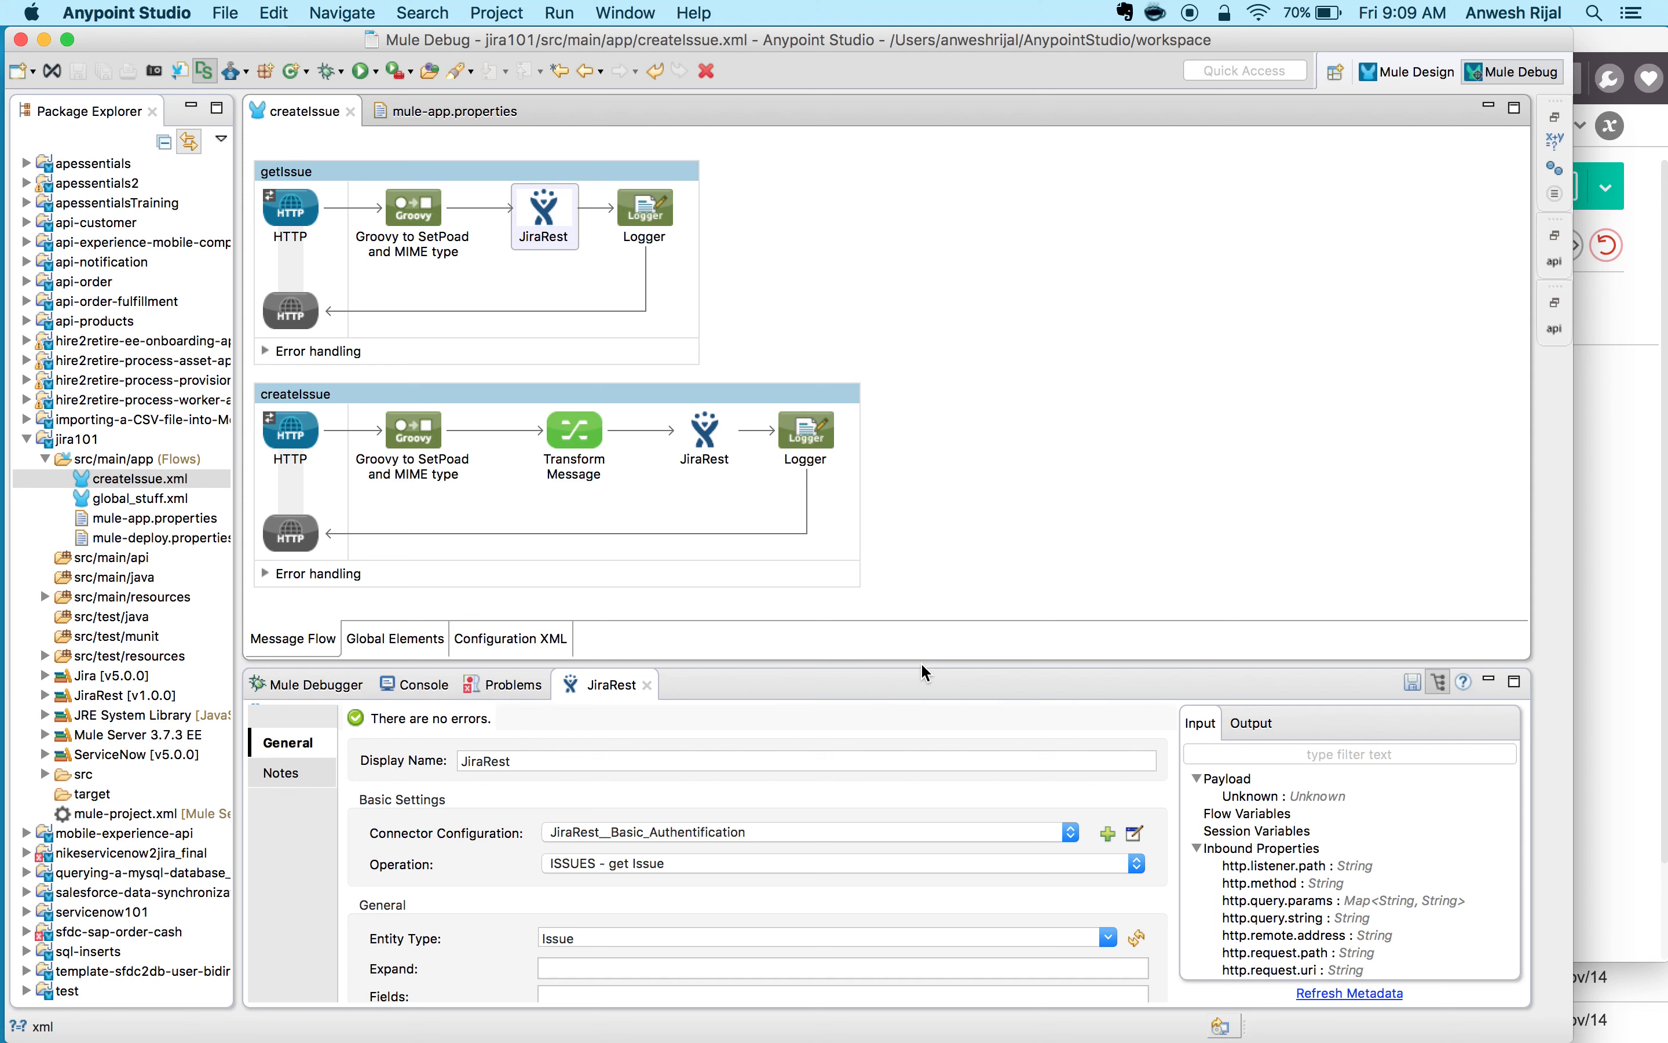
{"action": "left_click_drag", "start_coordinate": [918, 667], "coordinate": [918, 531]}
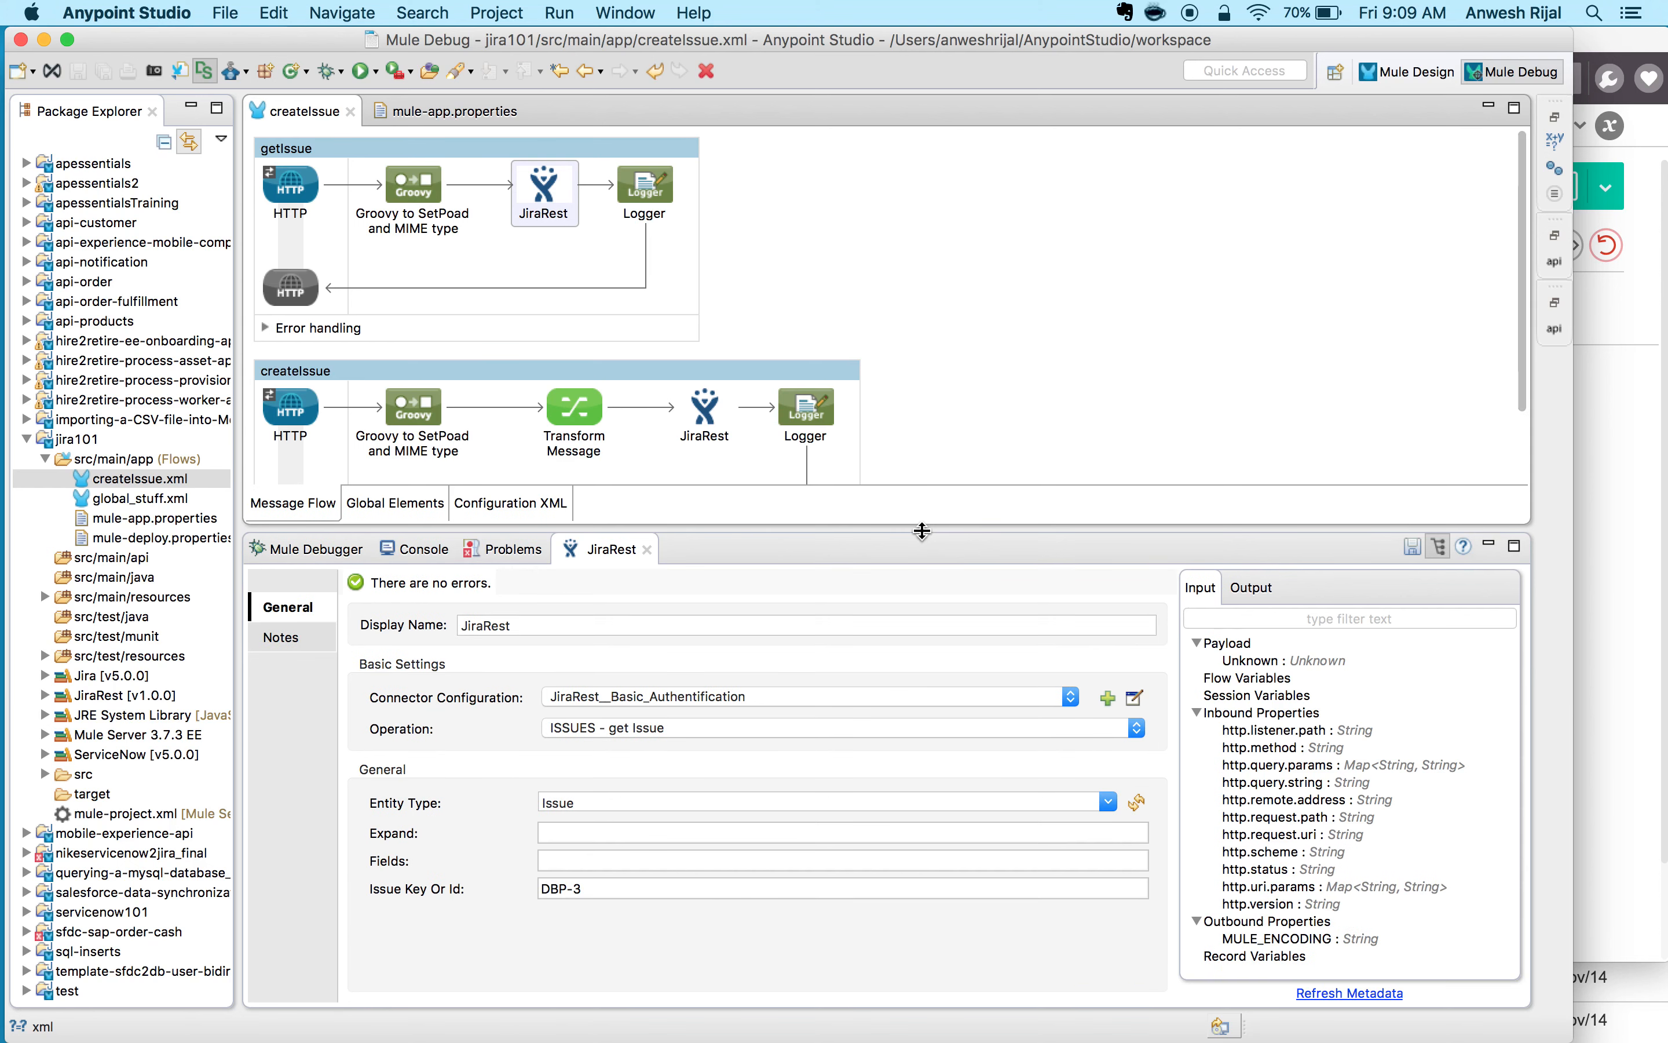
{"action": "left_click_drag", "start_coordinate": [590, 888], "coordinate": [525, 894]}
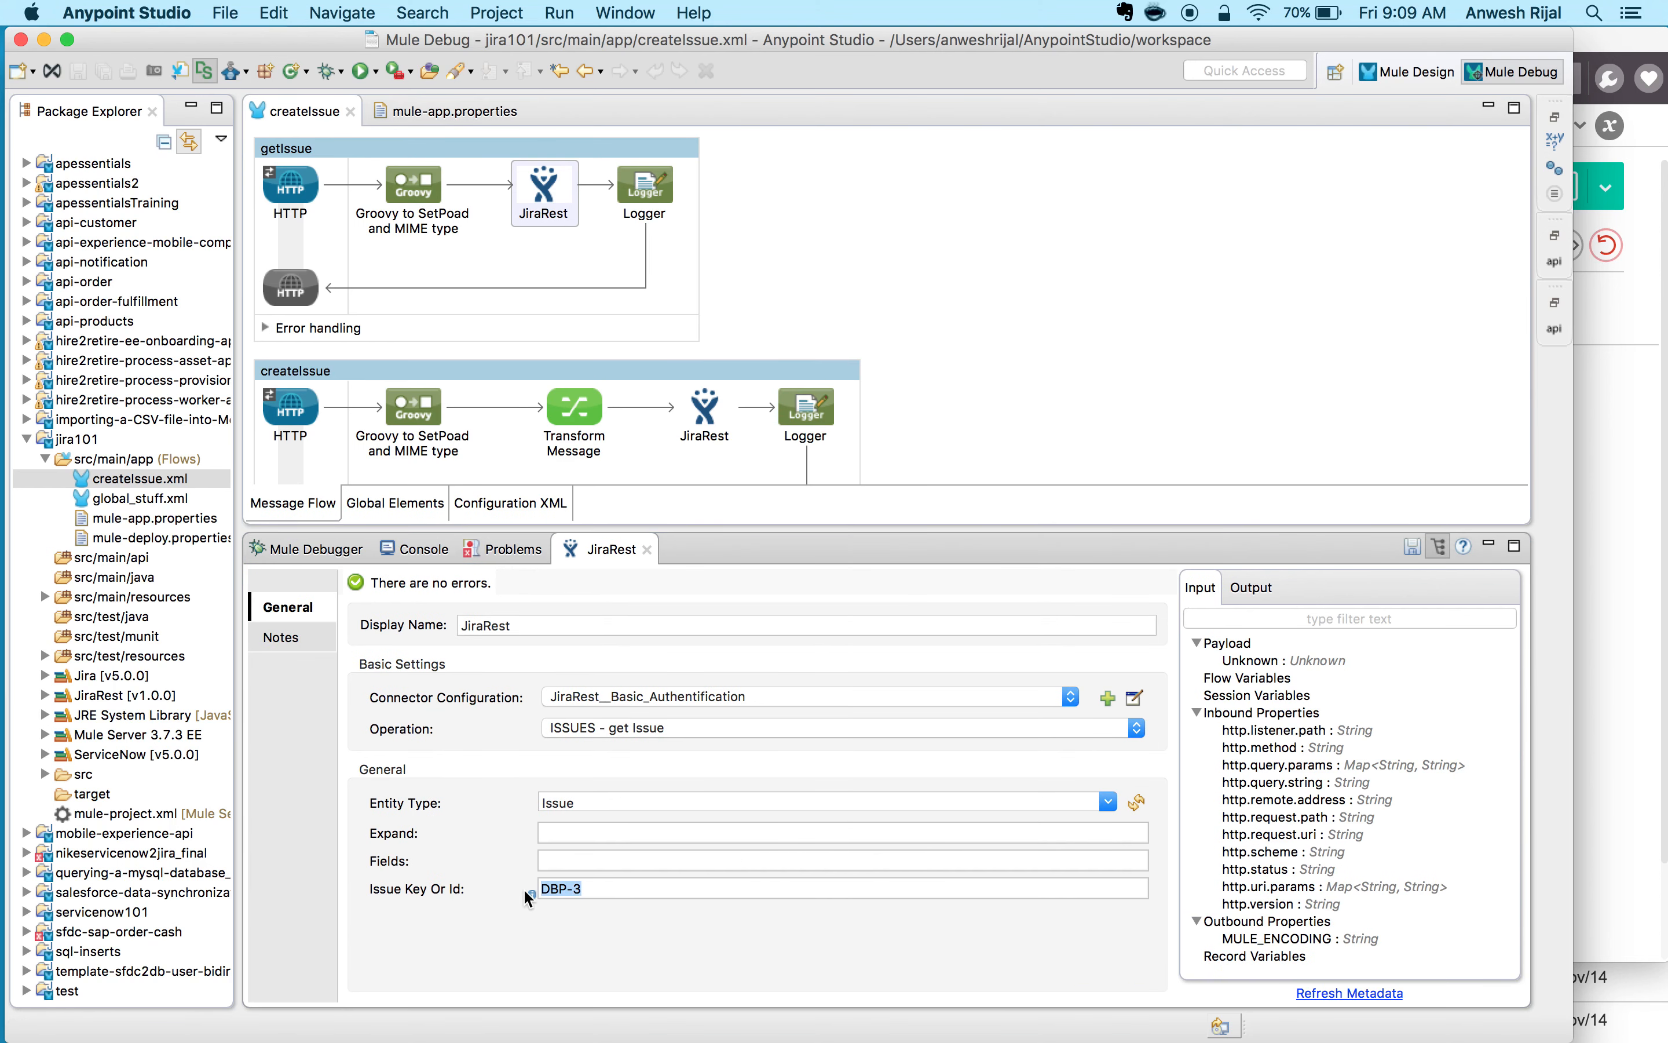
- Test the connection of the JiraRest__Basic_Authentification configuration and accept the configuration
{"action": "left_click", "coordinate": [1133, 697]}
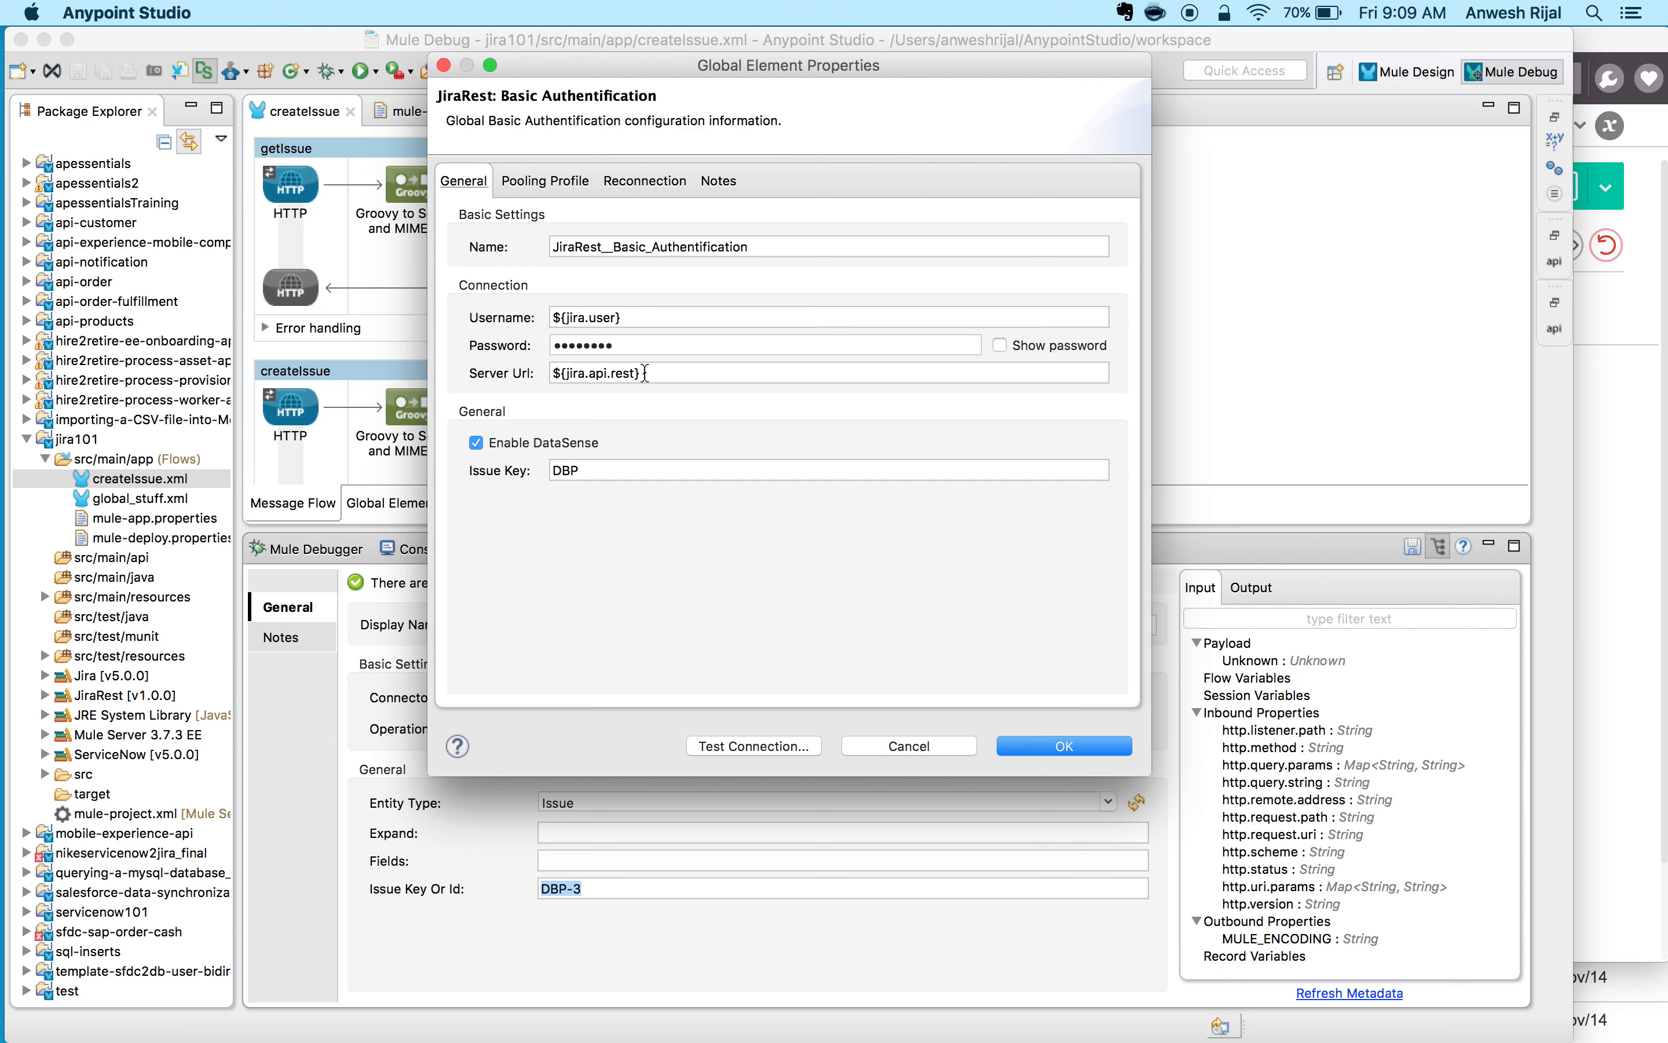
{"action": "left_click", "coordinate": [757, 749]}
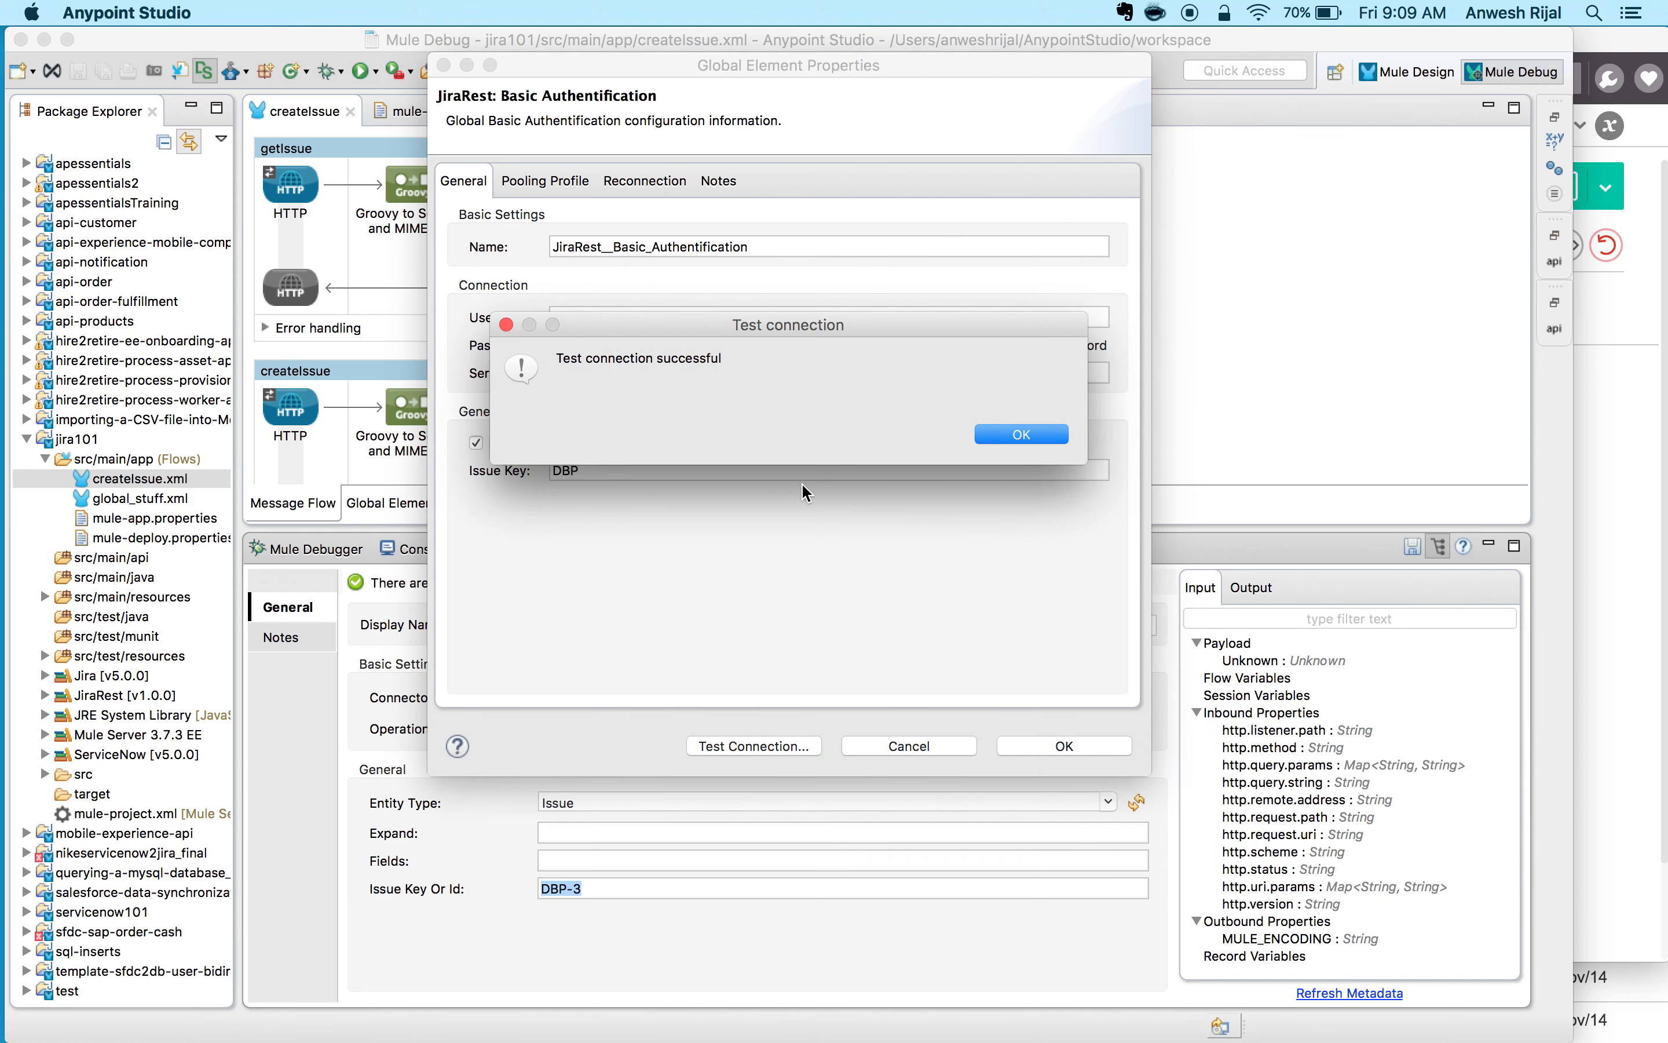
{"action": "left_click_drag", "start_coordinate": [791, 332], "coordinate": [812, 441]}
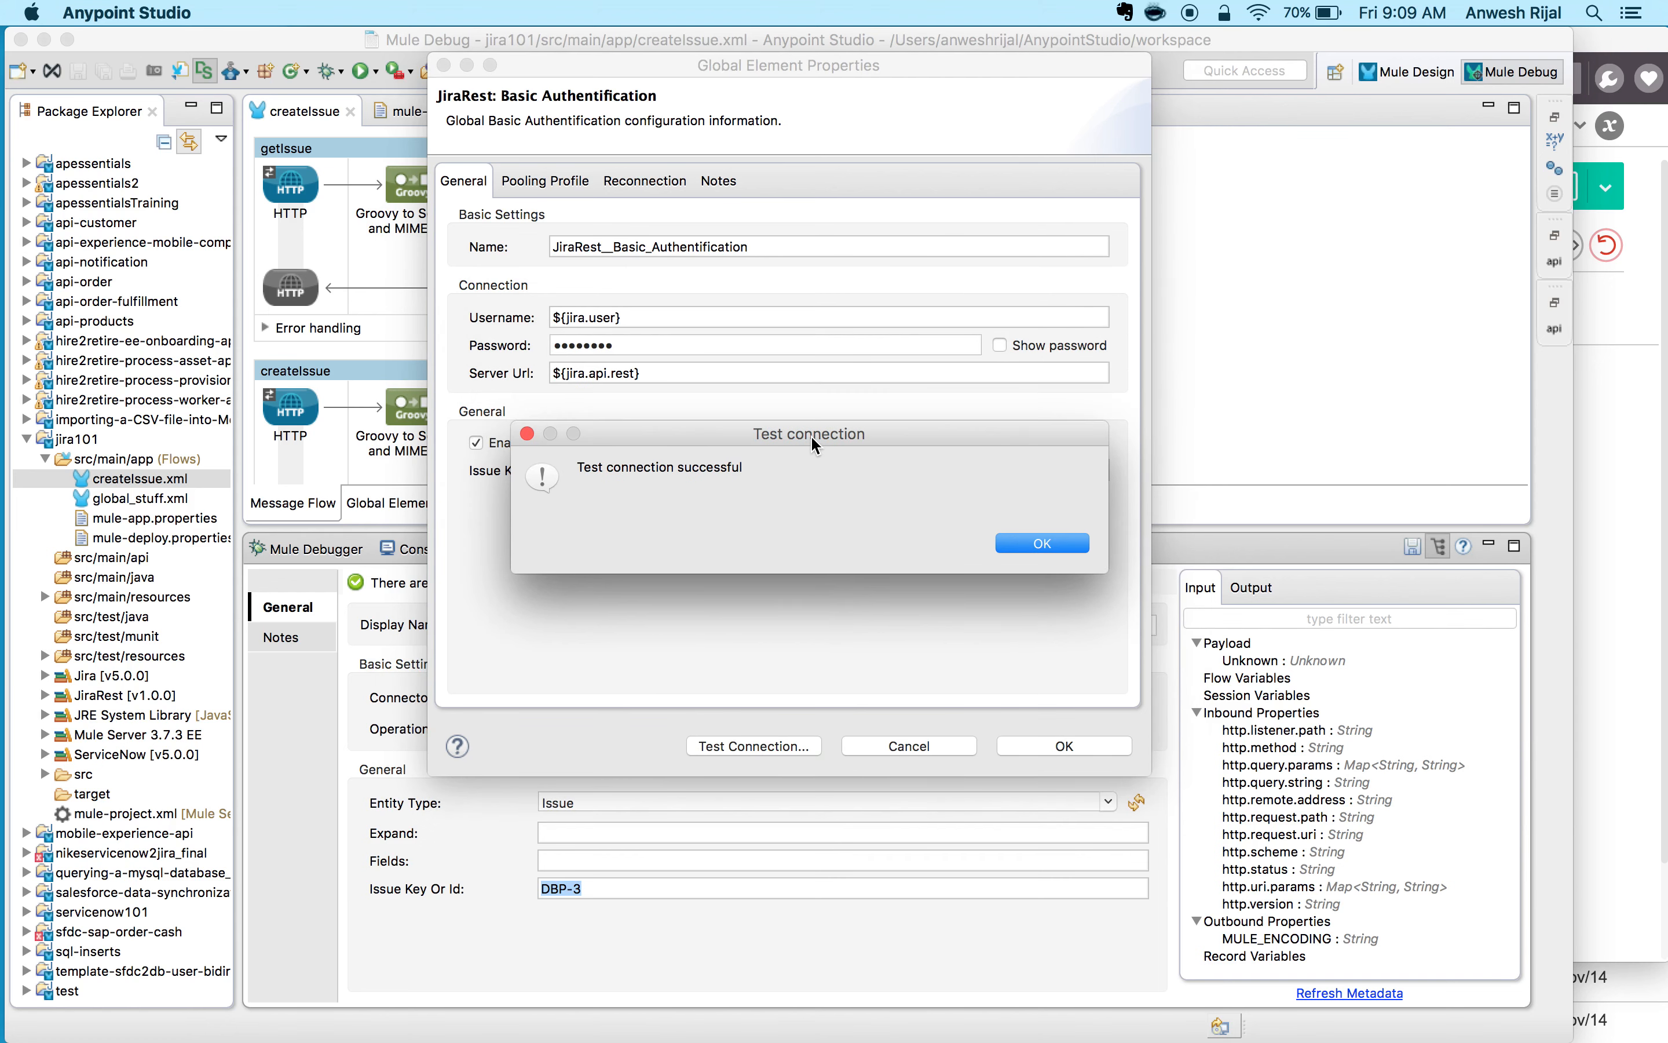
{"action": "left_click", "coordinate": [1042, 545]}
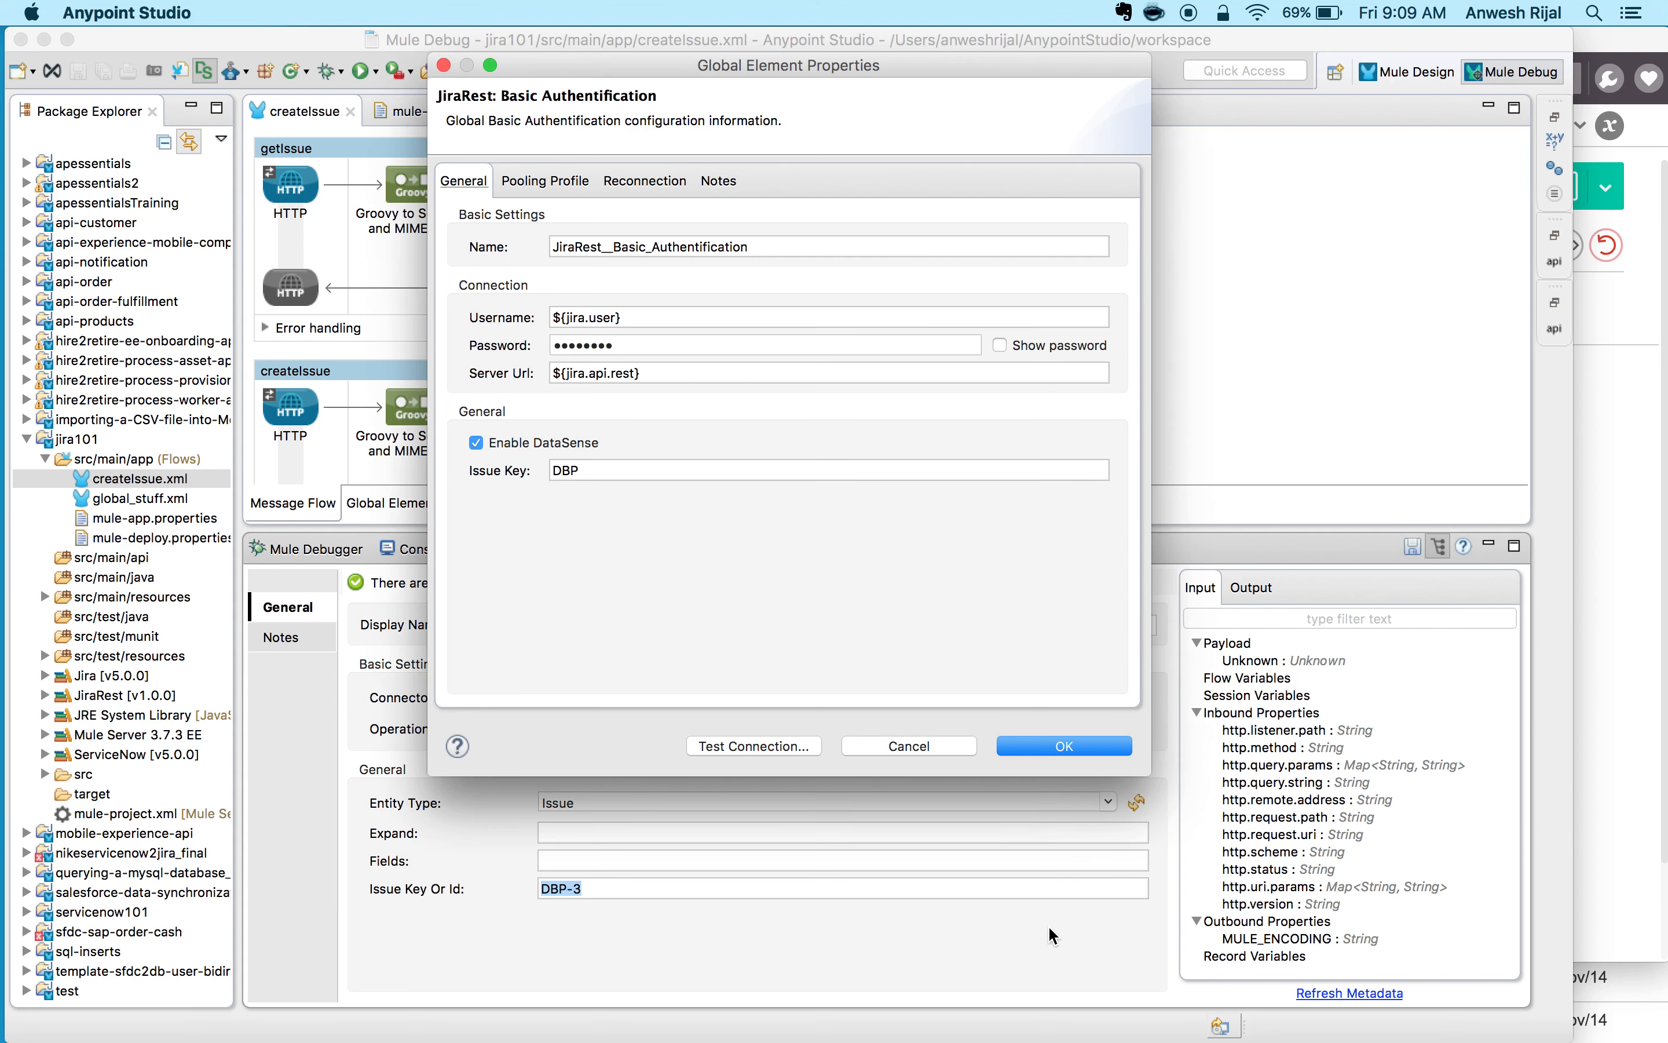
{"action": "left_click", "coordinate": [1064, 746]}
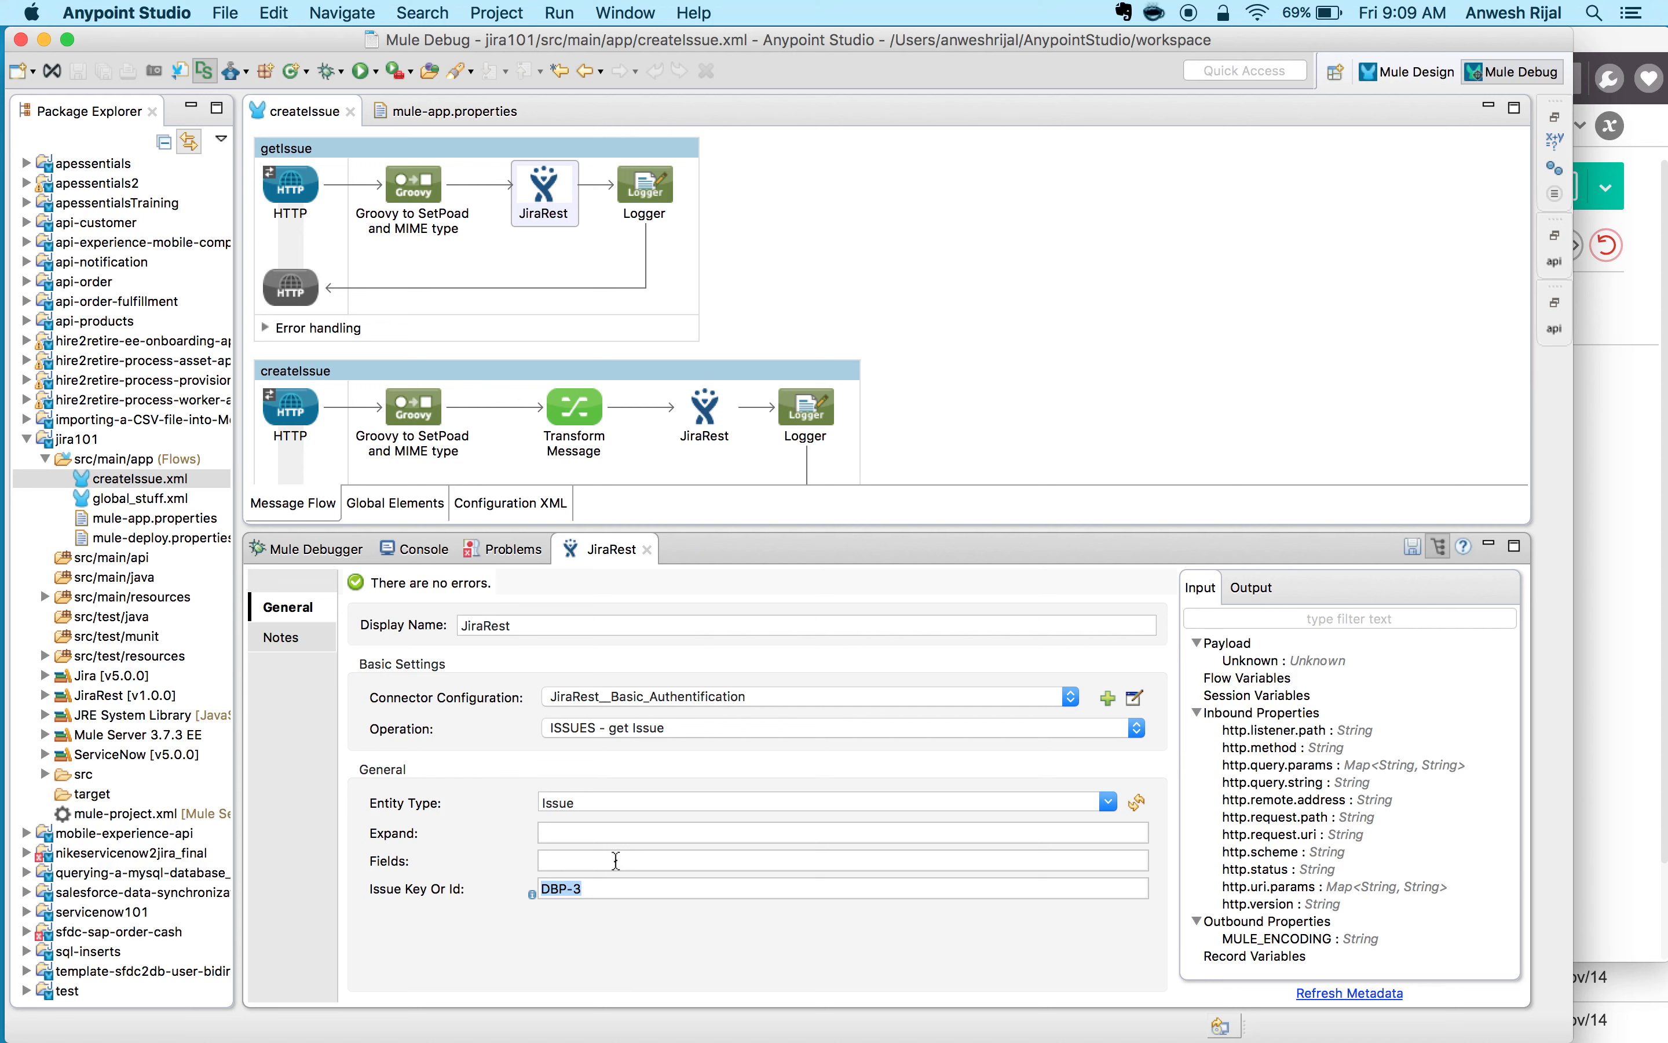
- Review the Jira user, password and REST URL properties in mule-app.properties, and return to the createIssue flow canvas
{"action": "left_click", "coordinate": [601, 889]}
{"action": "left_click", "coordinate": [437, 115]}
{"action": "left_click_drag", "start_coordinate": [279, 196], "coordinate": [279, 137]}
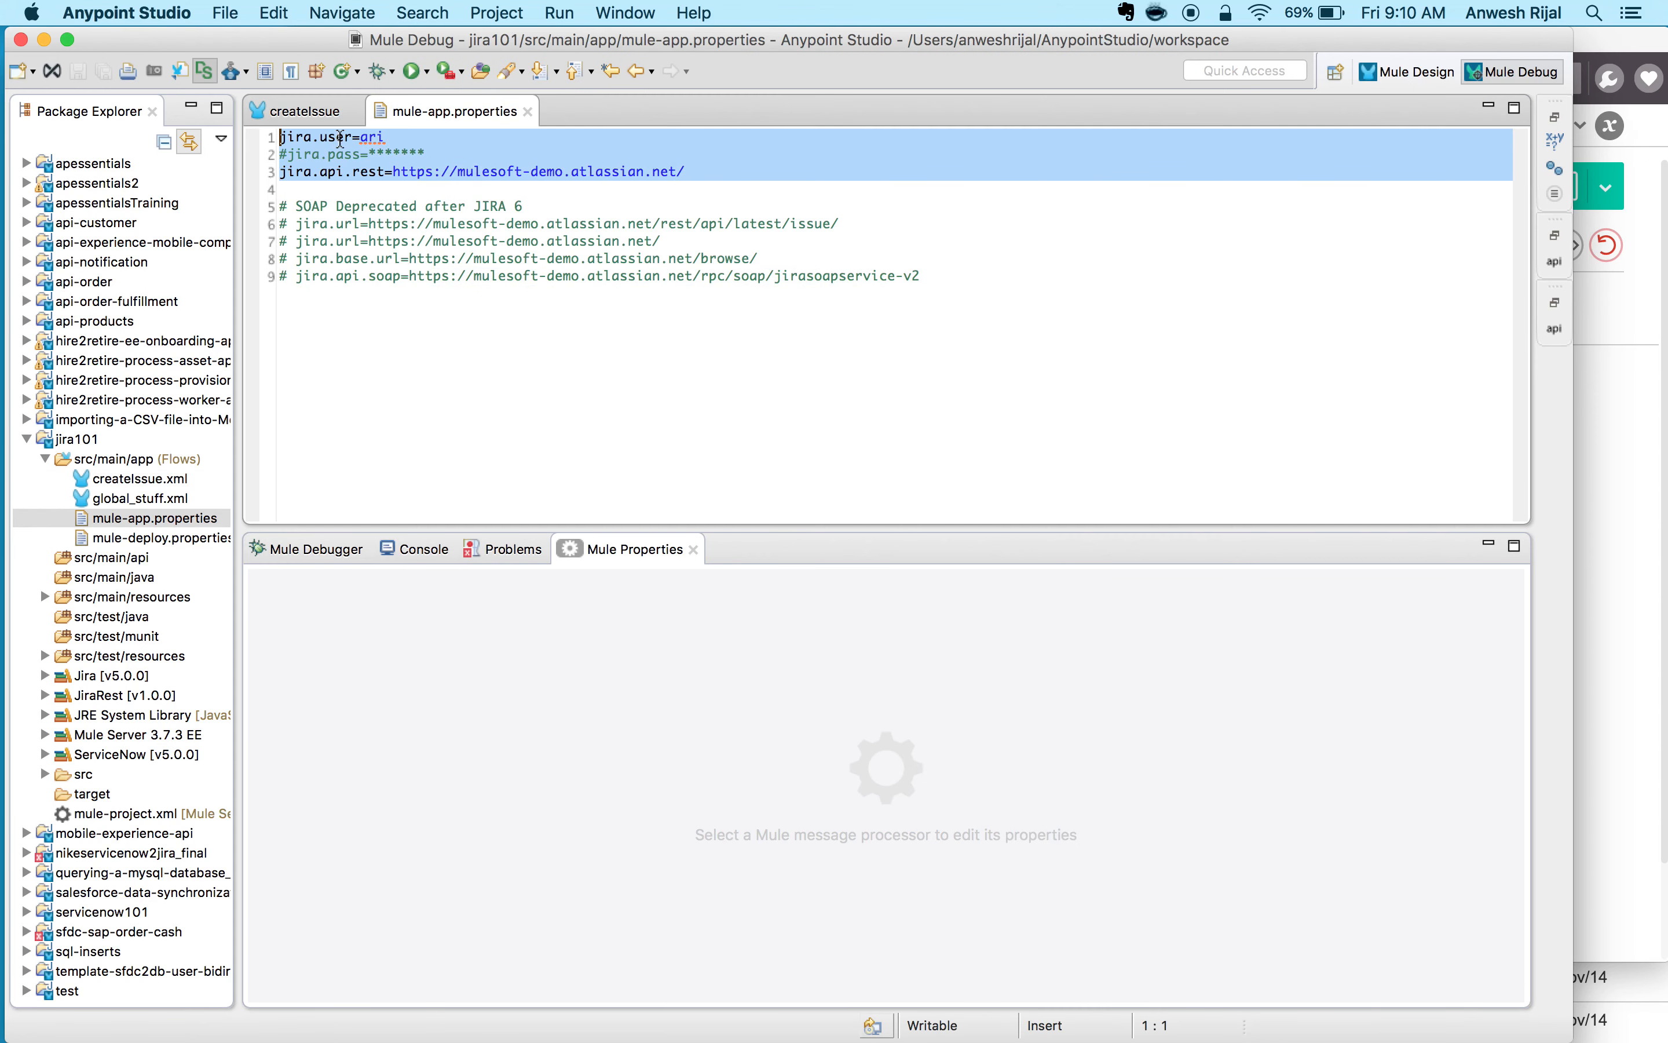
{"action": "left_click", "coordinate": [387, 171]}
{"action": "left_click_drag", "start_coordinate": [394, 171], "coordinate": [701, 164]}
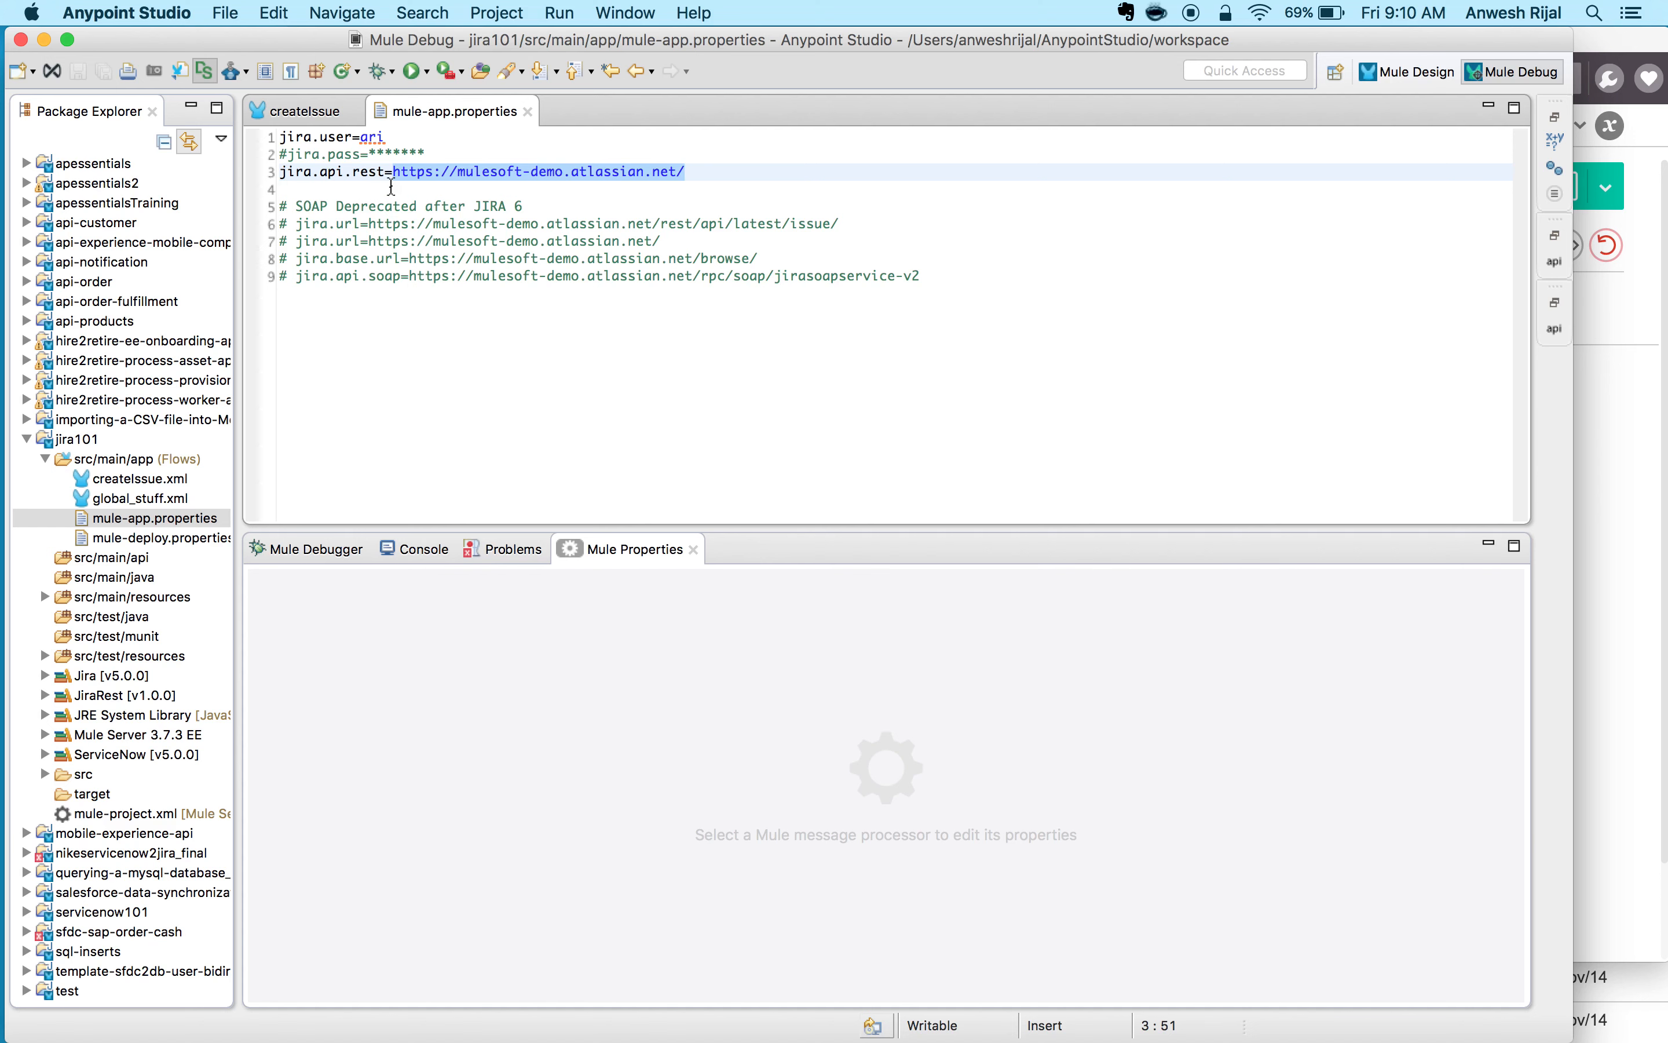
{"action": "left_click", "coordinate": [312, 113]}
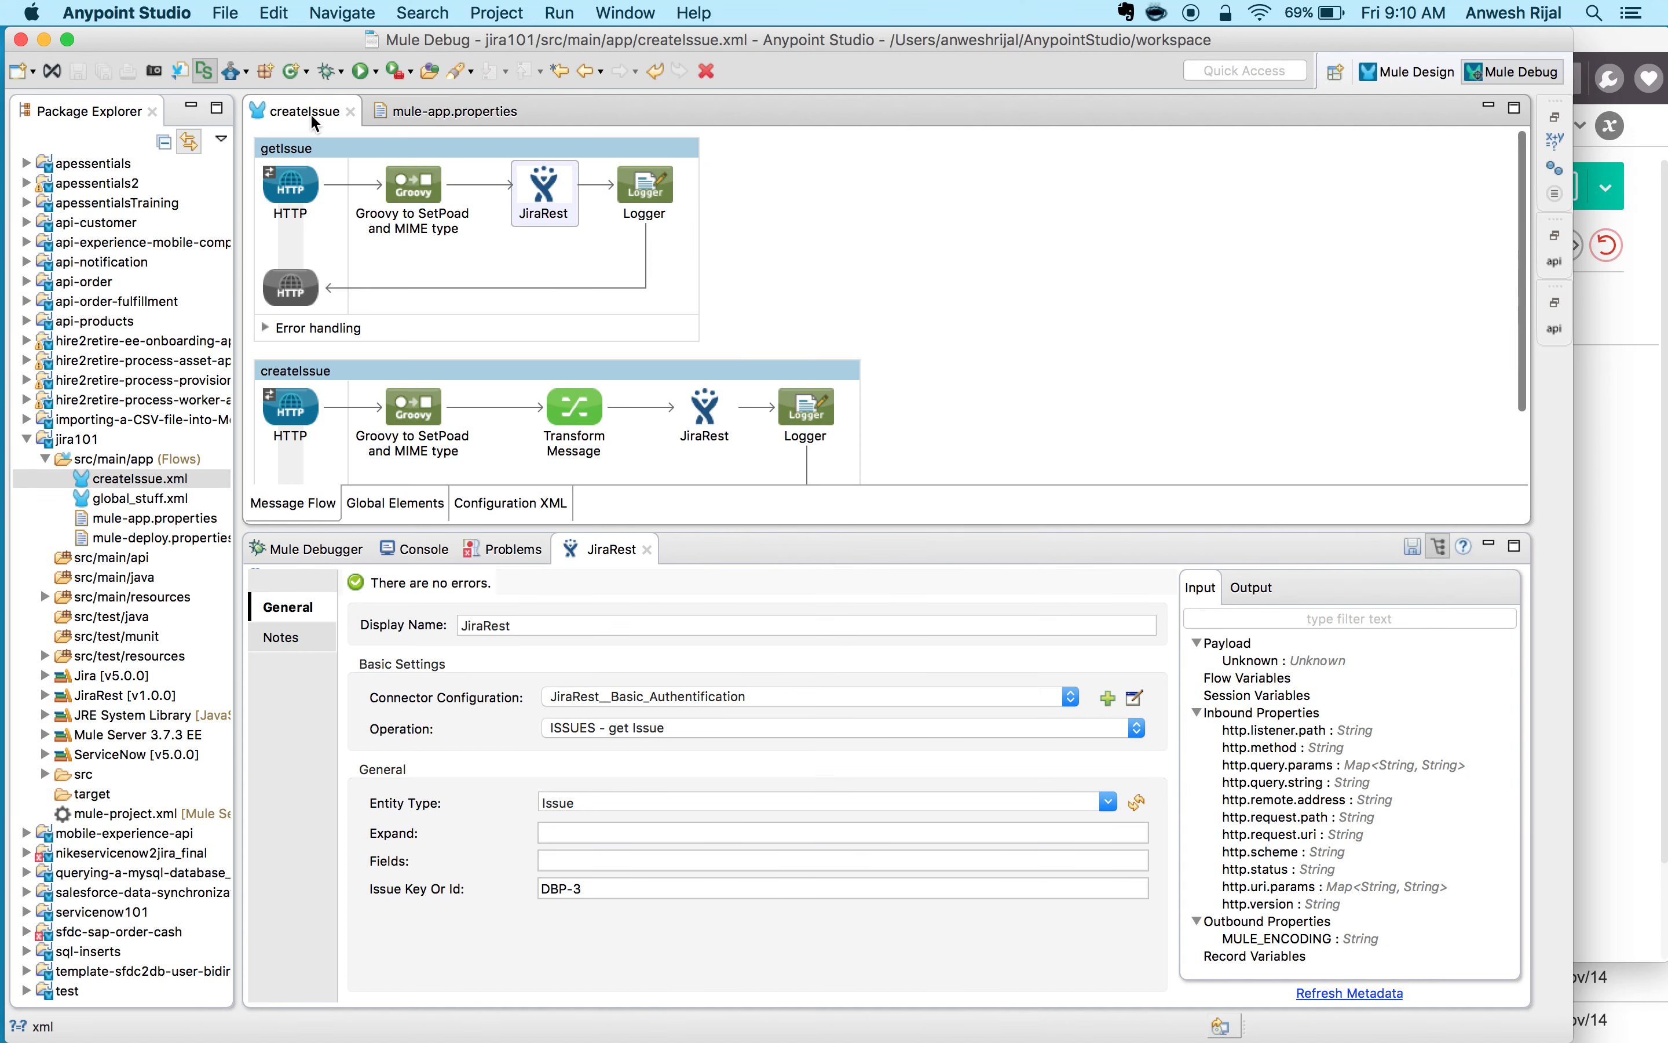
{"action": "right_click", "coordinate": [953, 320]}
{"action": "left_click", "coordinate": [924, 290]}
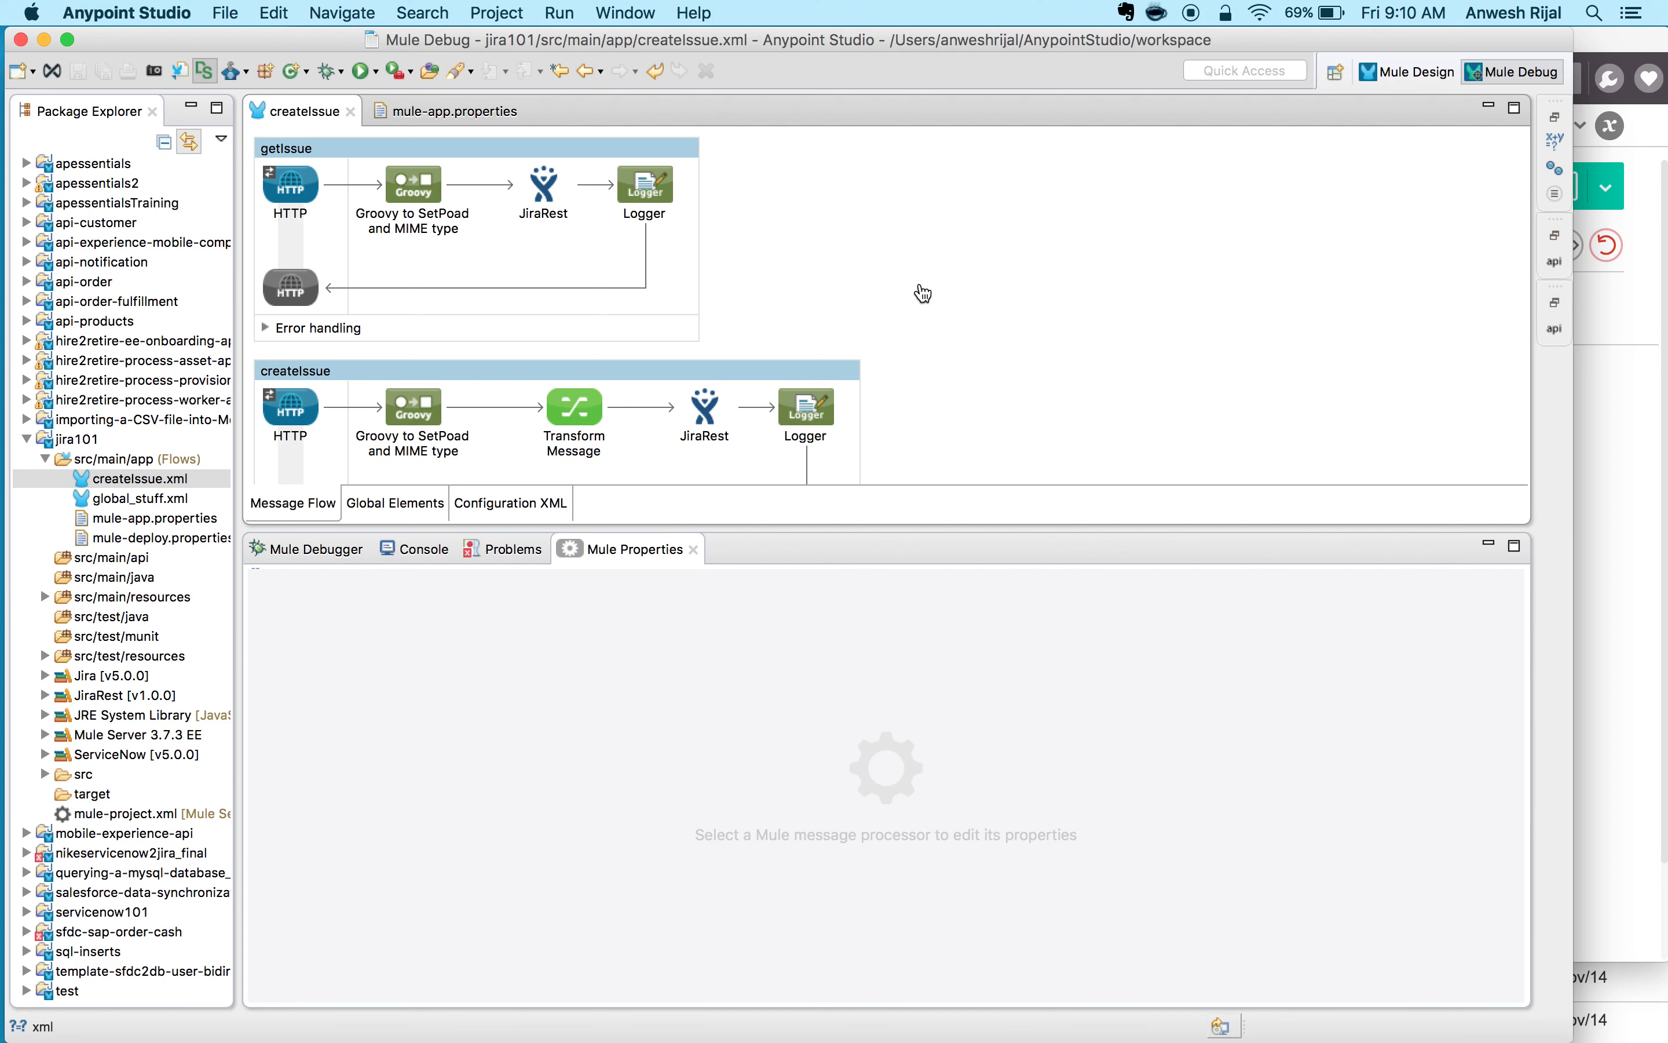
{"action": "left_click", "coordinate": [1644, 467]}
{"action": "left_click_drag", "start_coordinate": [1005, 186], "coordinate": [804, 186]}
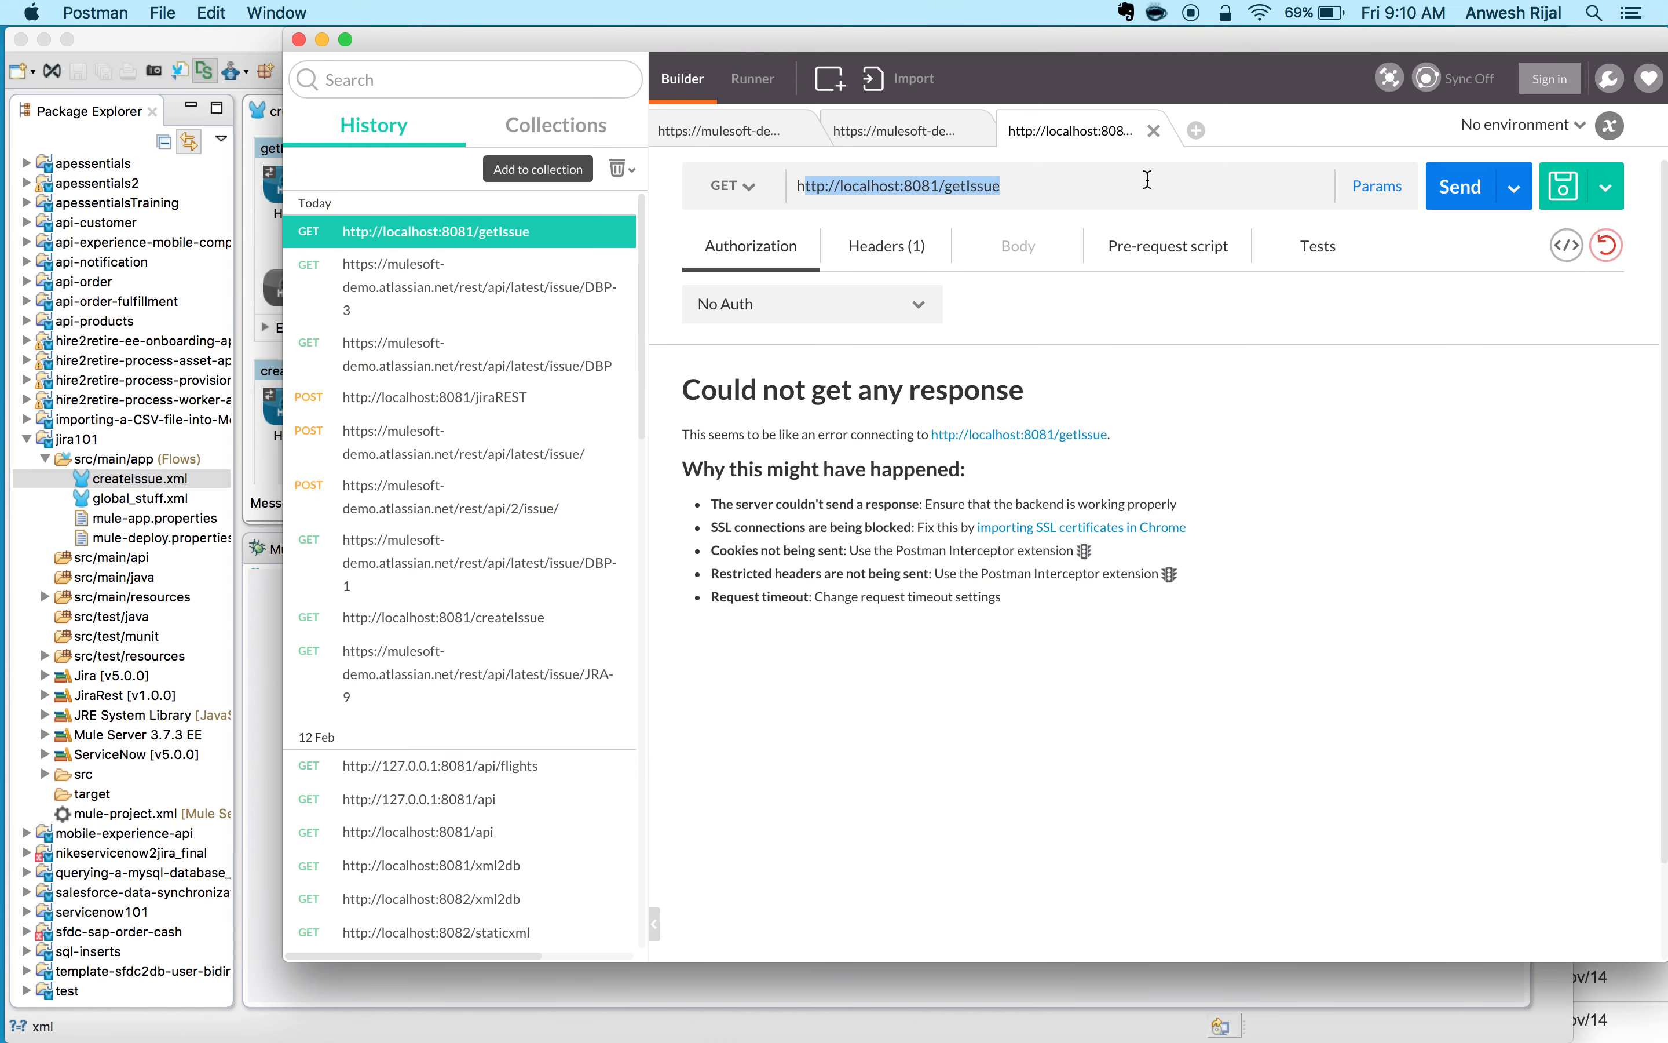
{"action": "left_click", "coordinate": [1457, 200]}
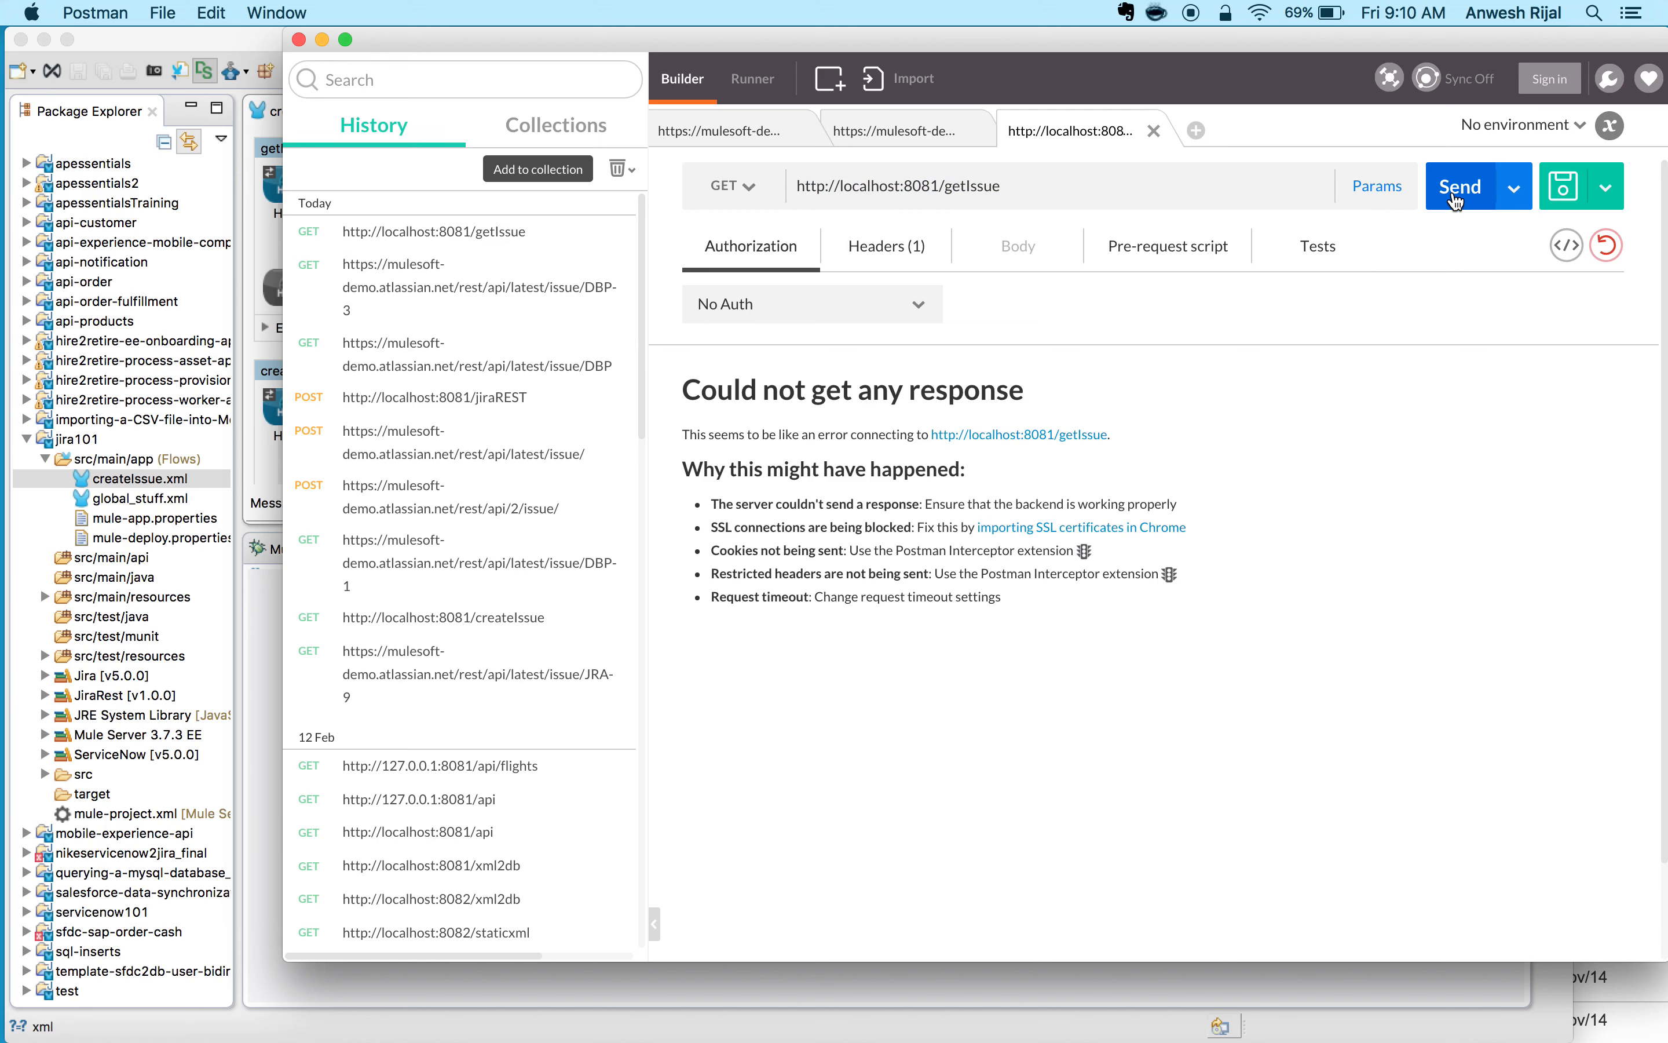
- Switch back to Anypoint Studio and examine the logger payload in the console, then restore the larger flow canvas
{"action": "left_click", "coordinate": [246, 48]}
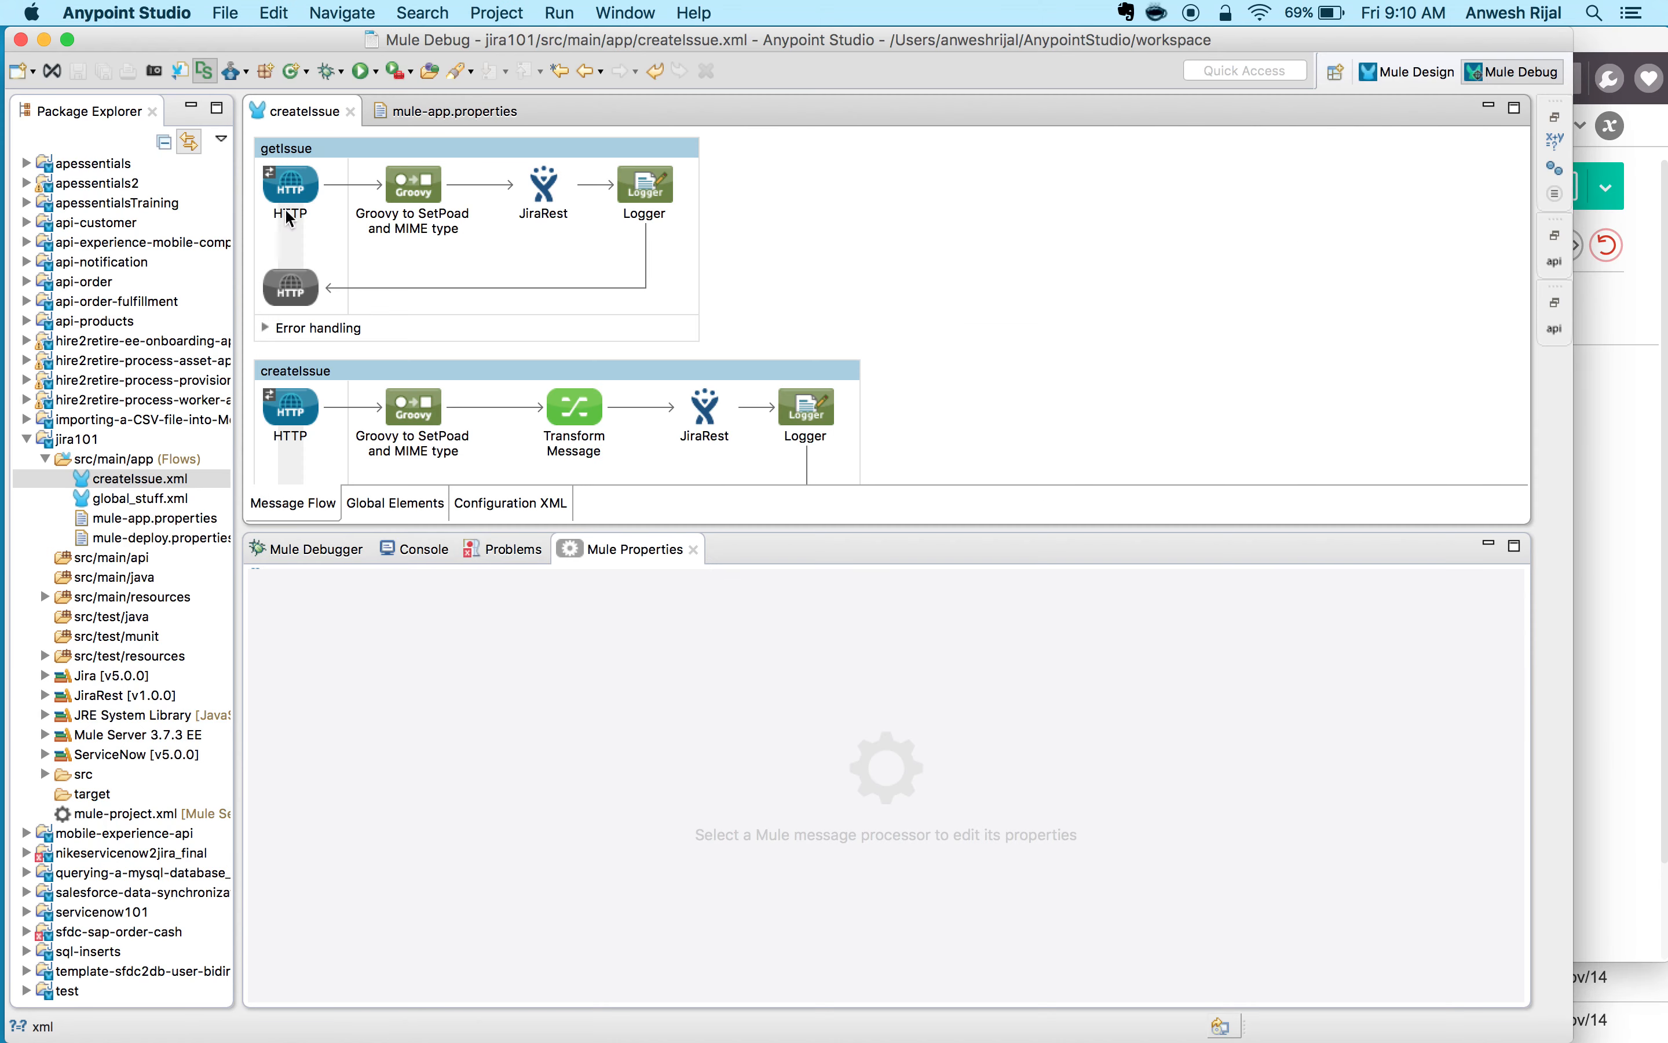
{"action": "left_click", "coordinate": [420, 552]}
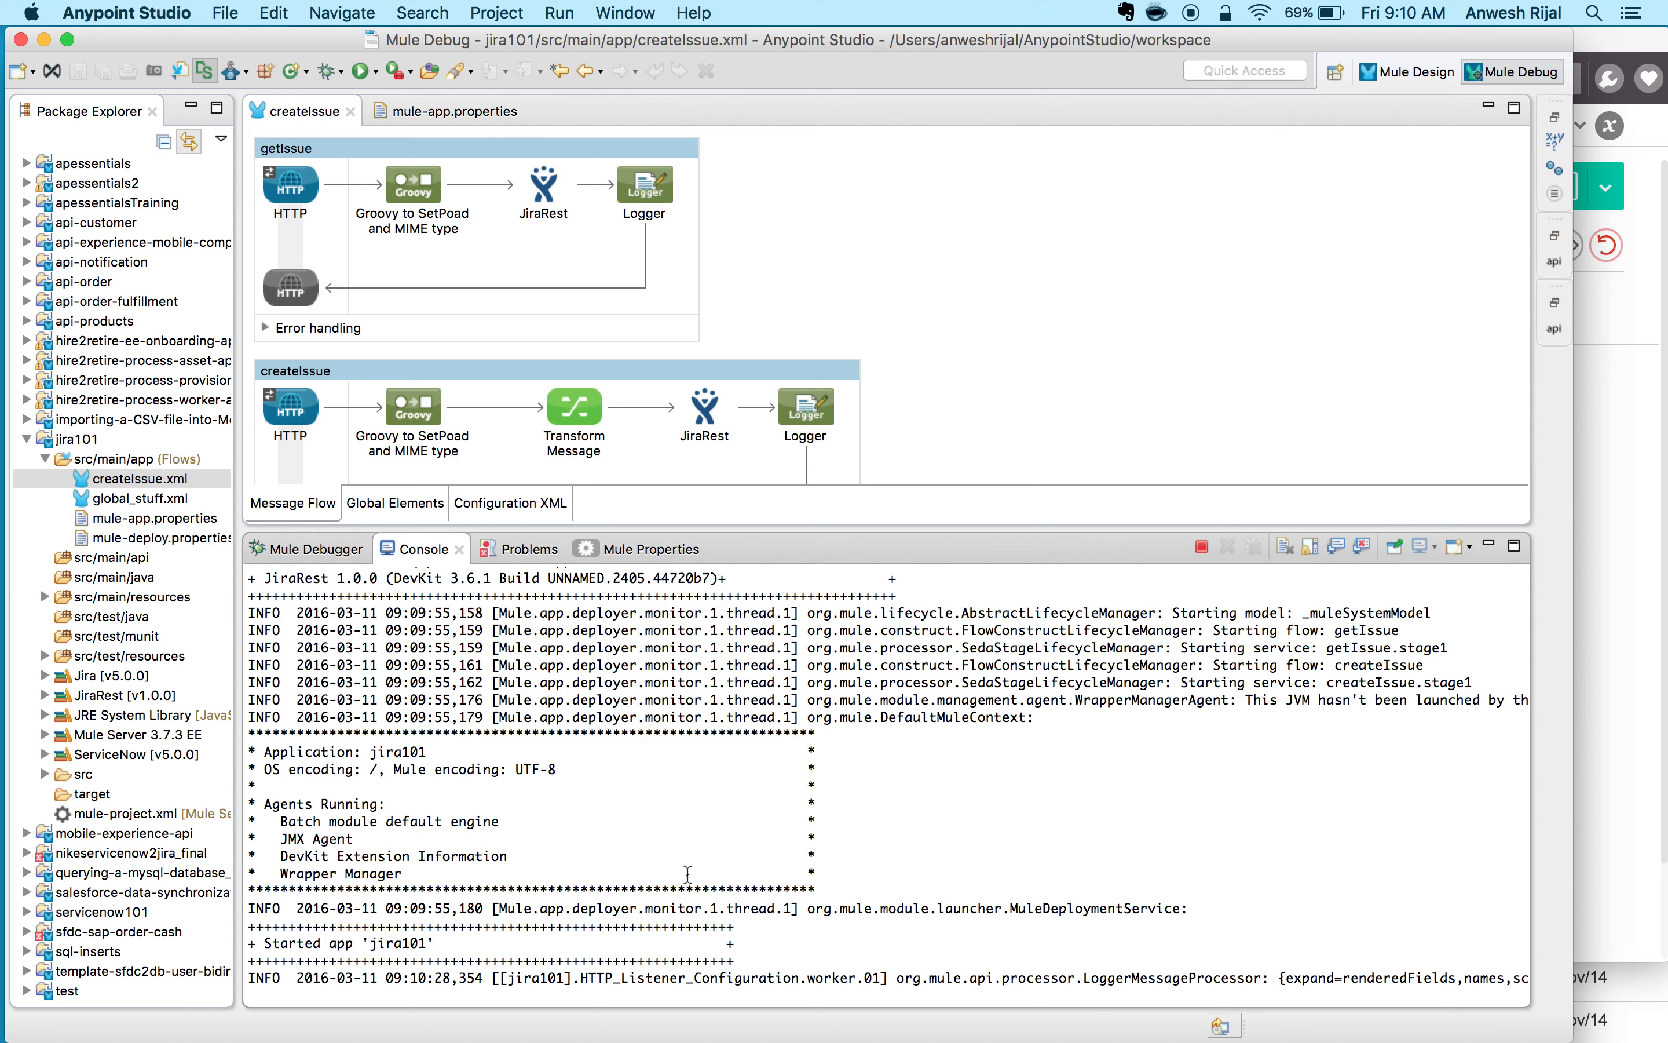
{"action": "left_click_drag", "start_coordinate": [1070, 979], "coordinate": [1276, 993]}
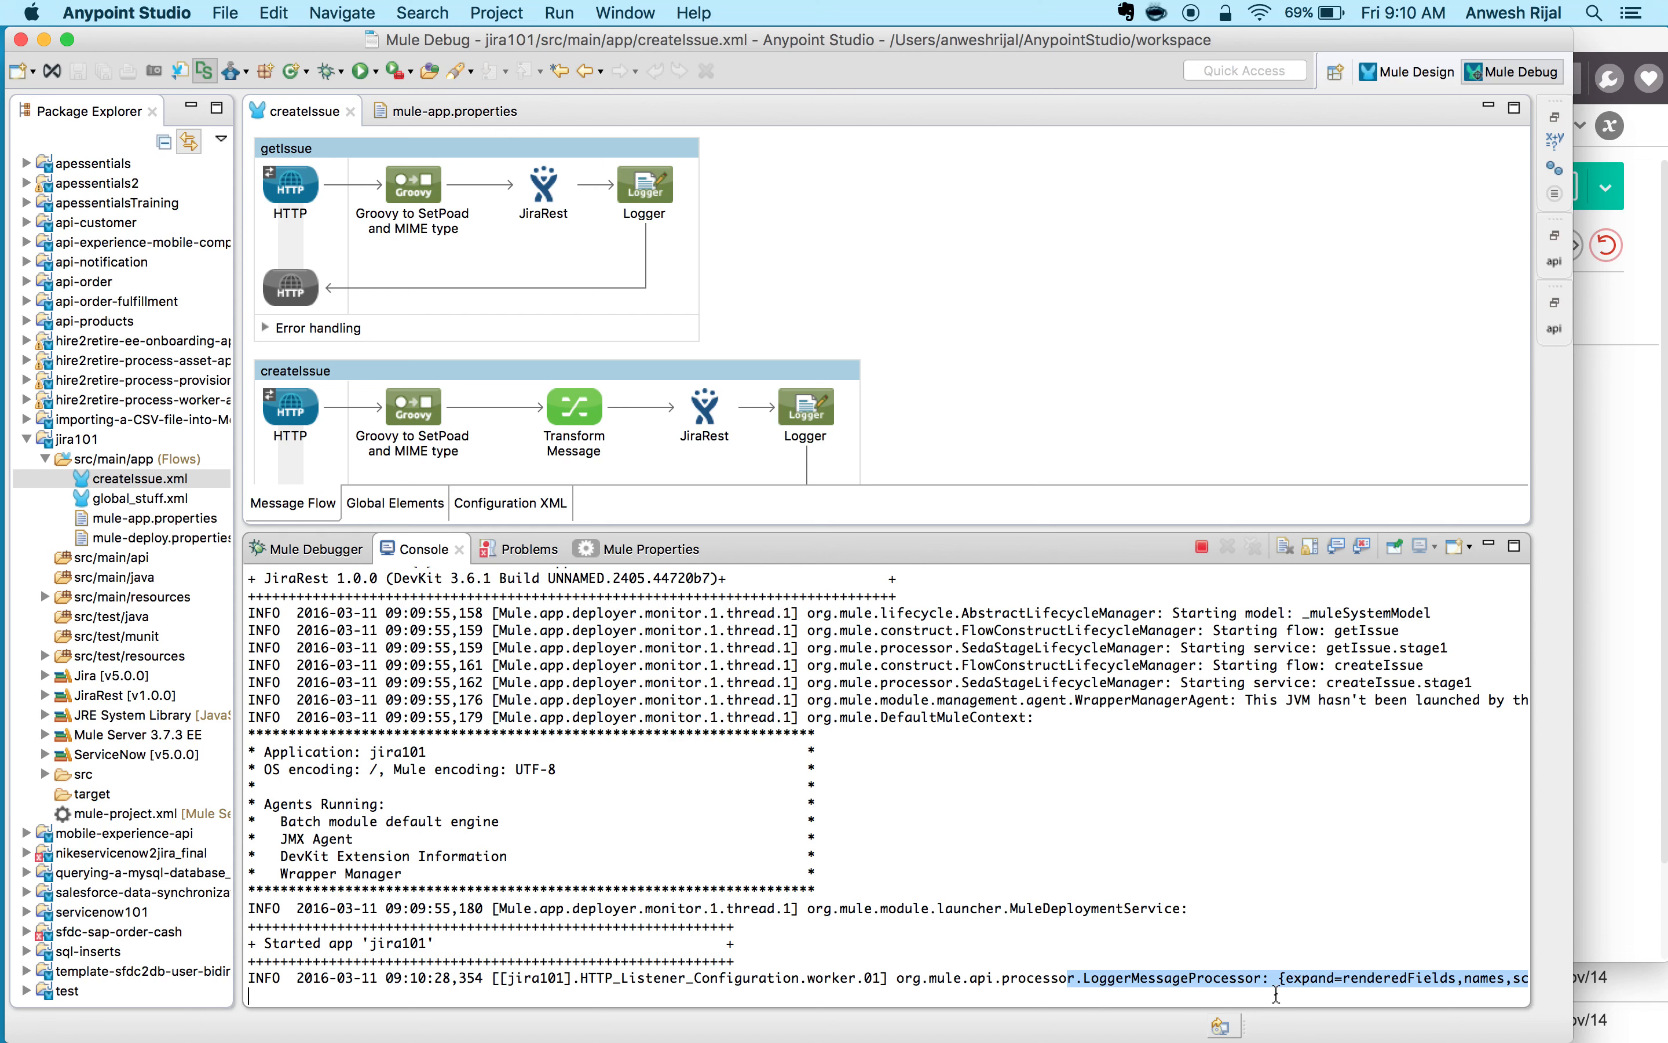
{"action": "scroll", "coordinate": [1145, 966], "scroll_direction": "right", "scroll_amount": 8}
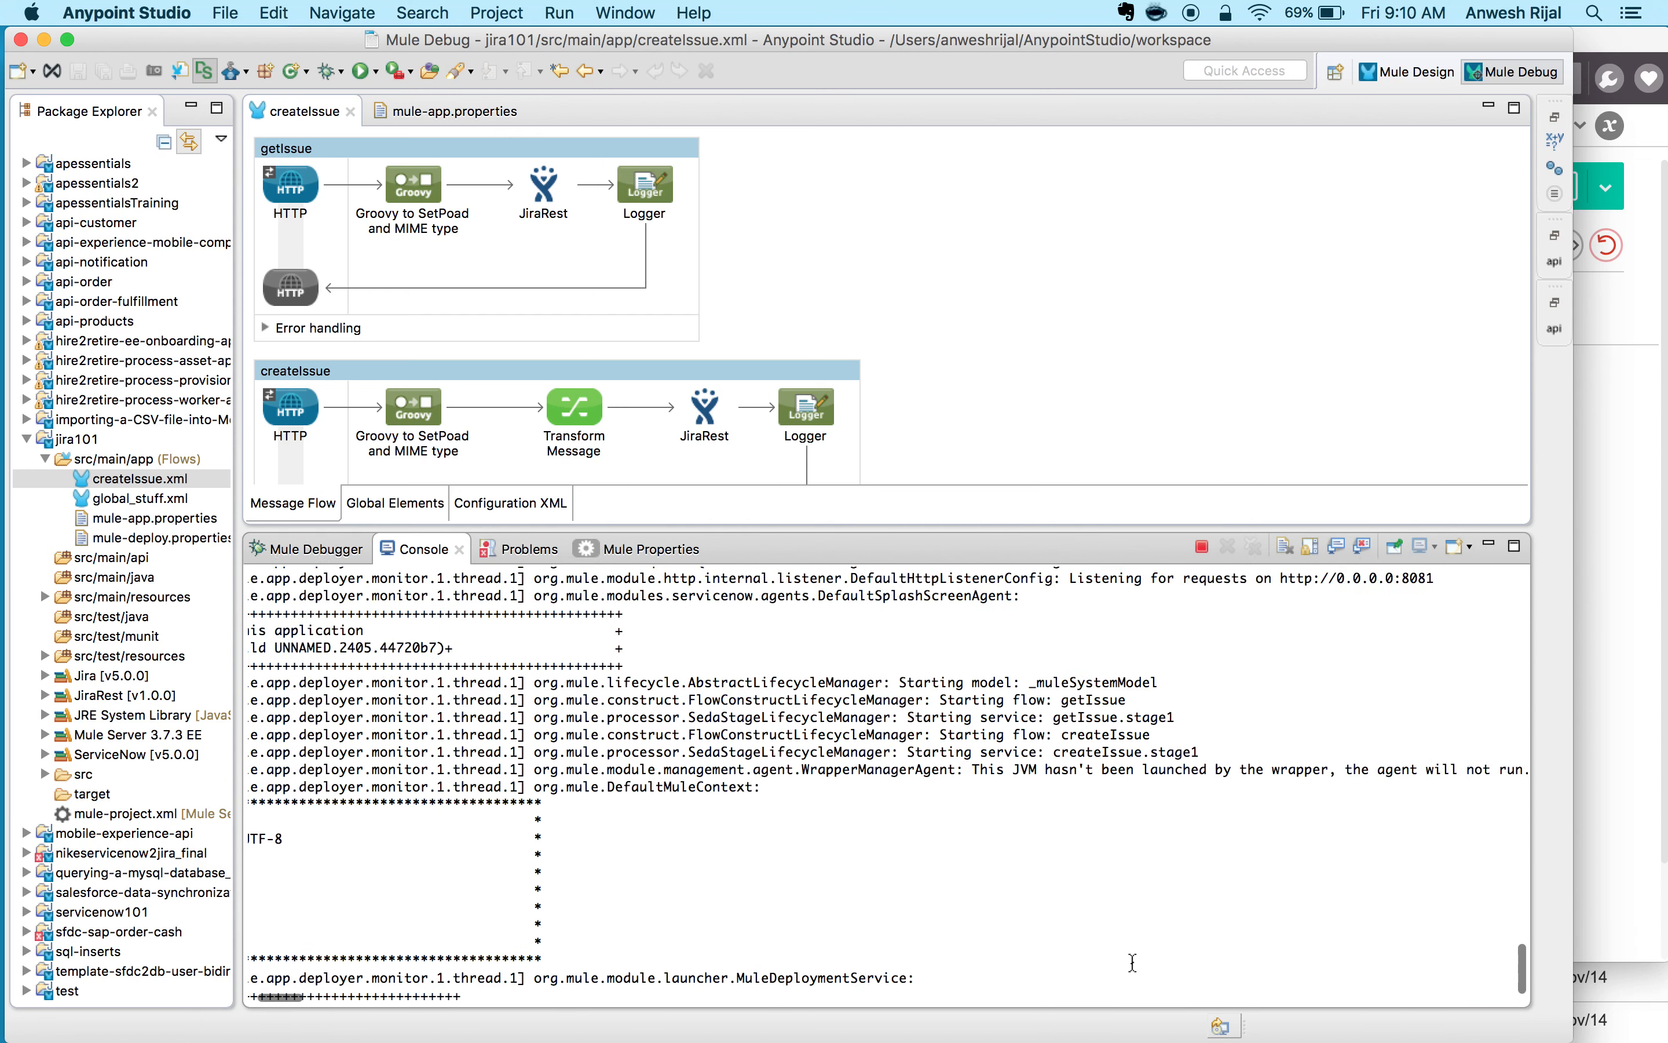
{"action": "left_click", "coordinate": [1018, 979]}
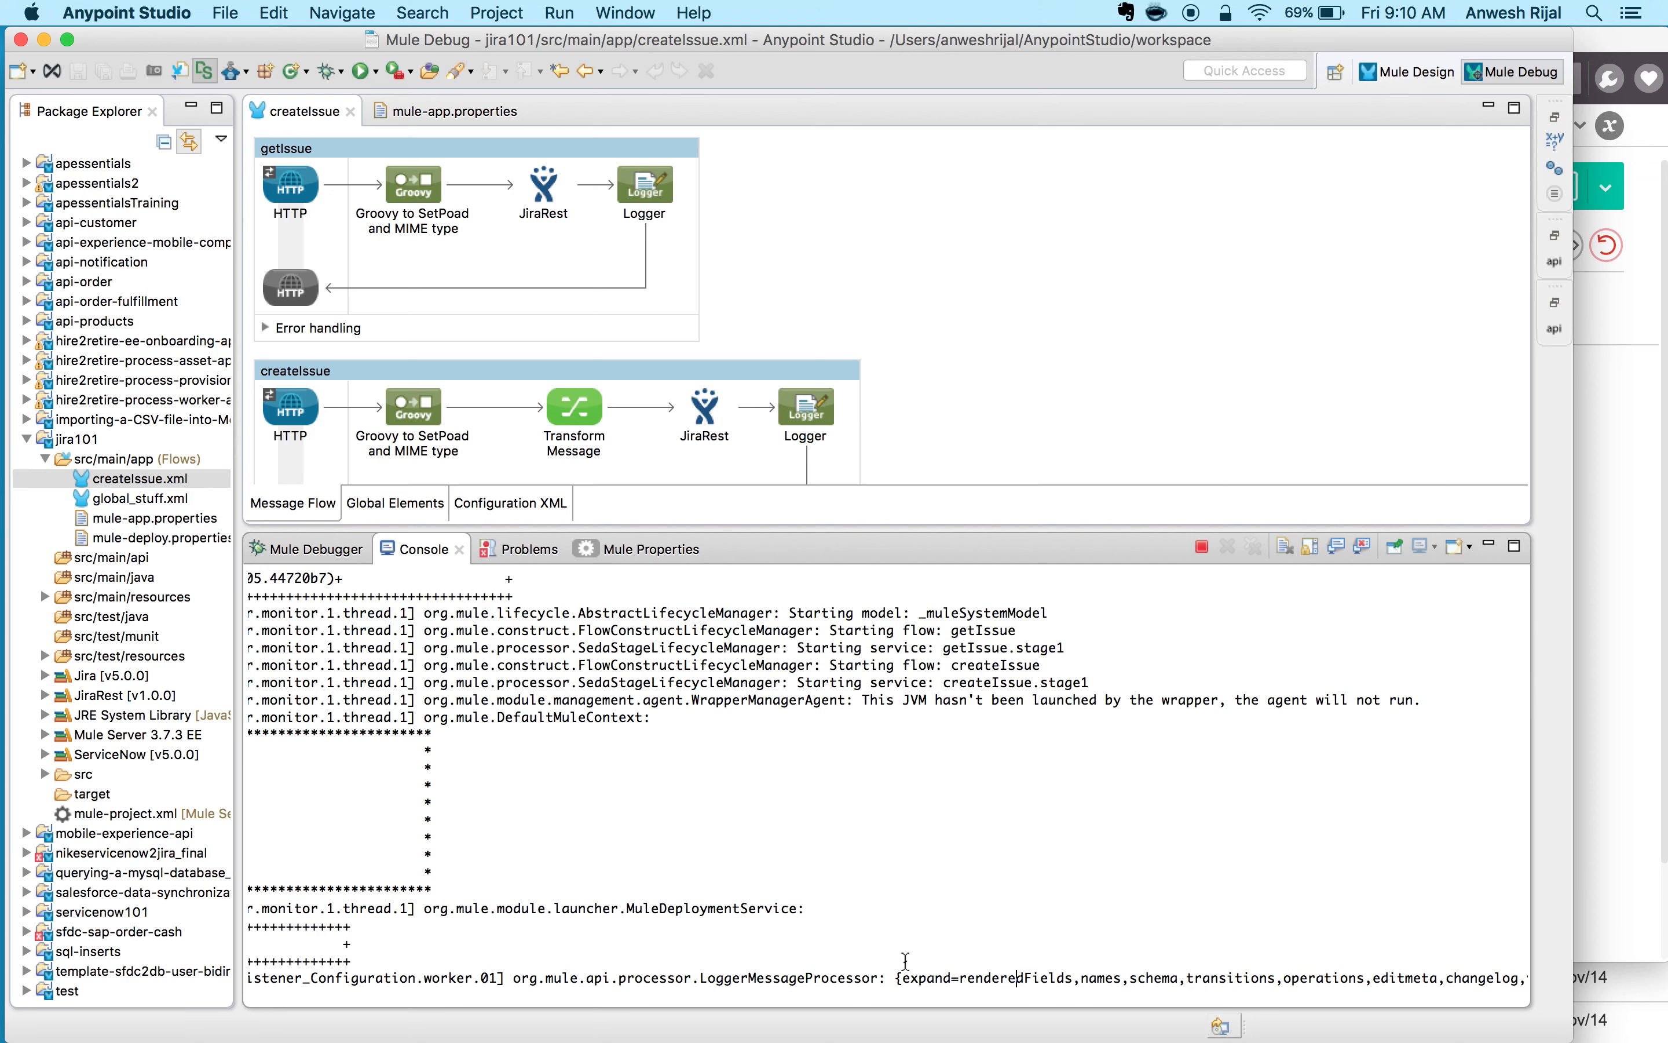
{"action": "left_click_drag", "start_coordinate": [896, 975], "coordinate": [1456, 977]}
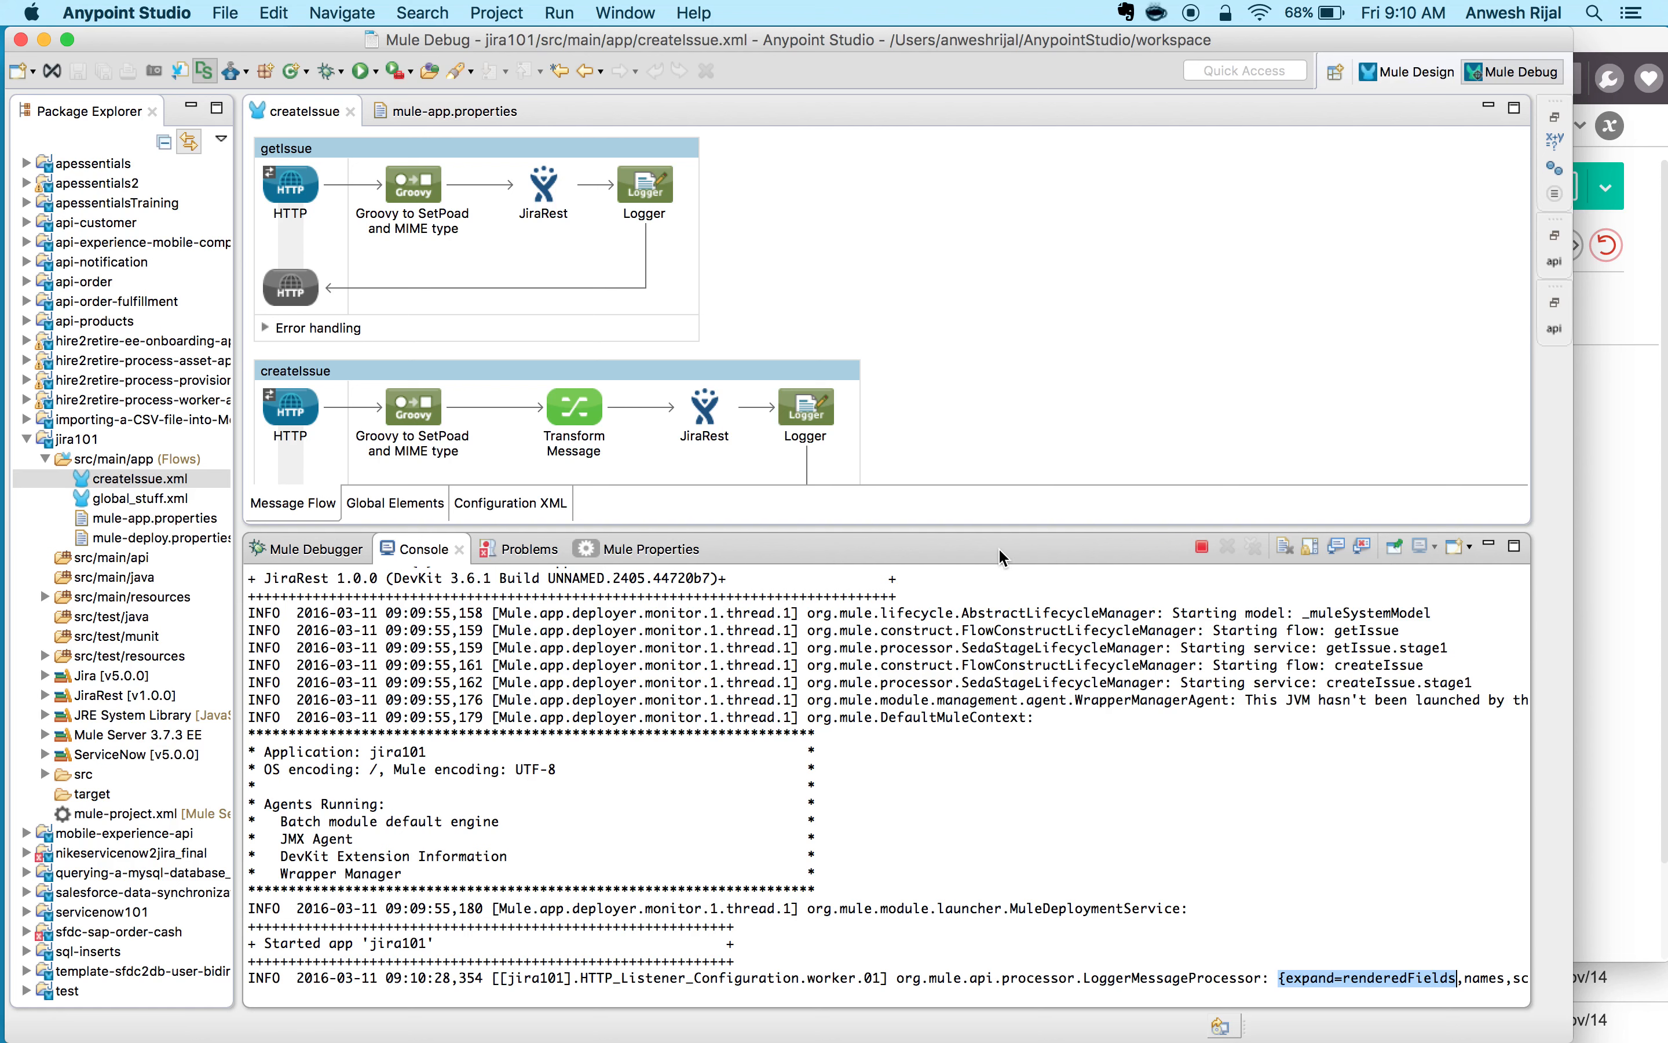
{"action": "left_click_drag", "start_coordinate": [997, 530], "coordinate": [993, 642]}
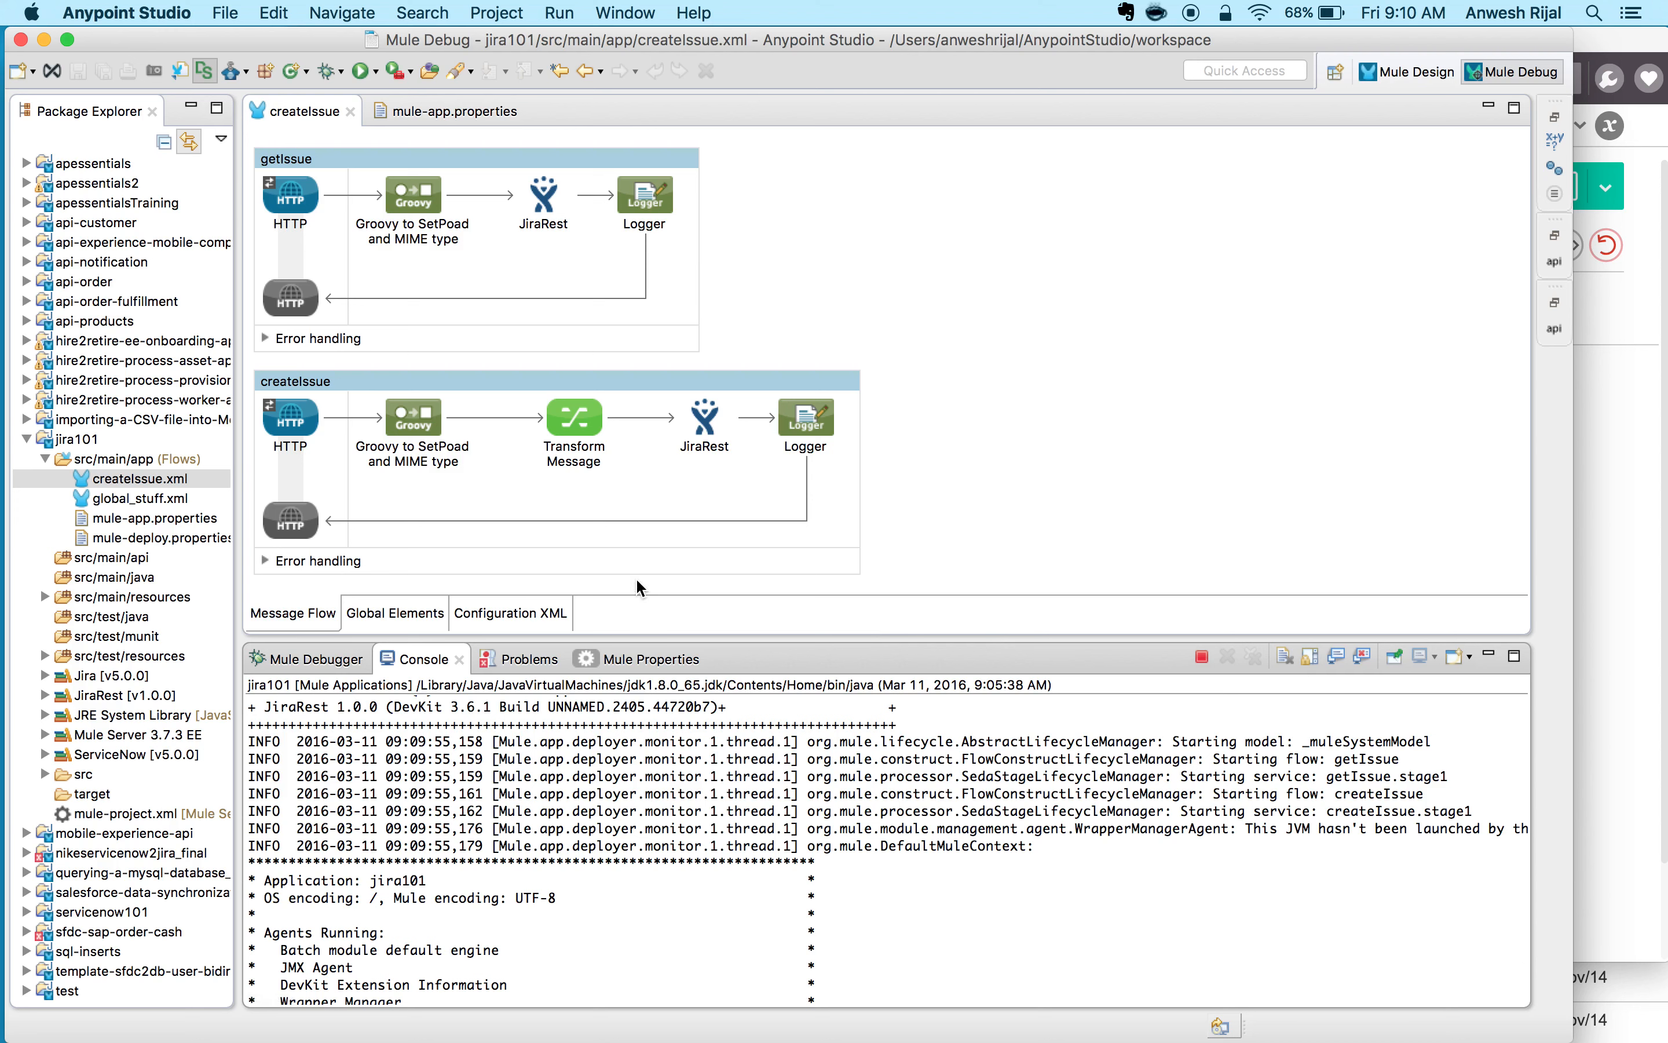
- Inspect the path and allowed methods of the HTTP listener in the createIssue flow
{"action": "left_click", "coordinate": [293, 428]}
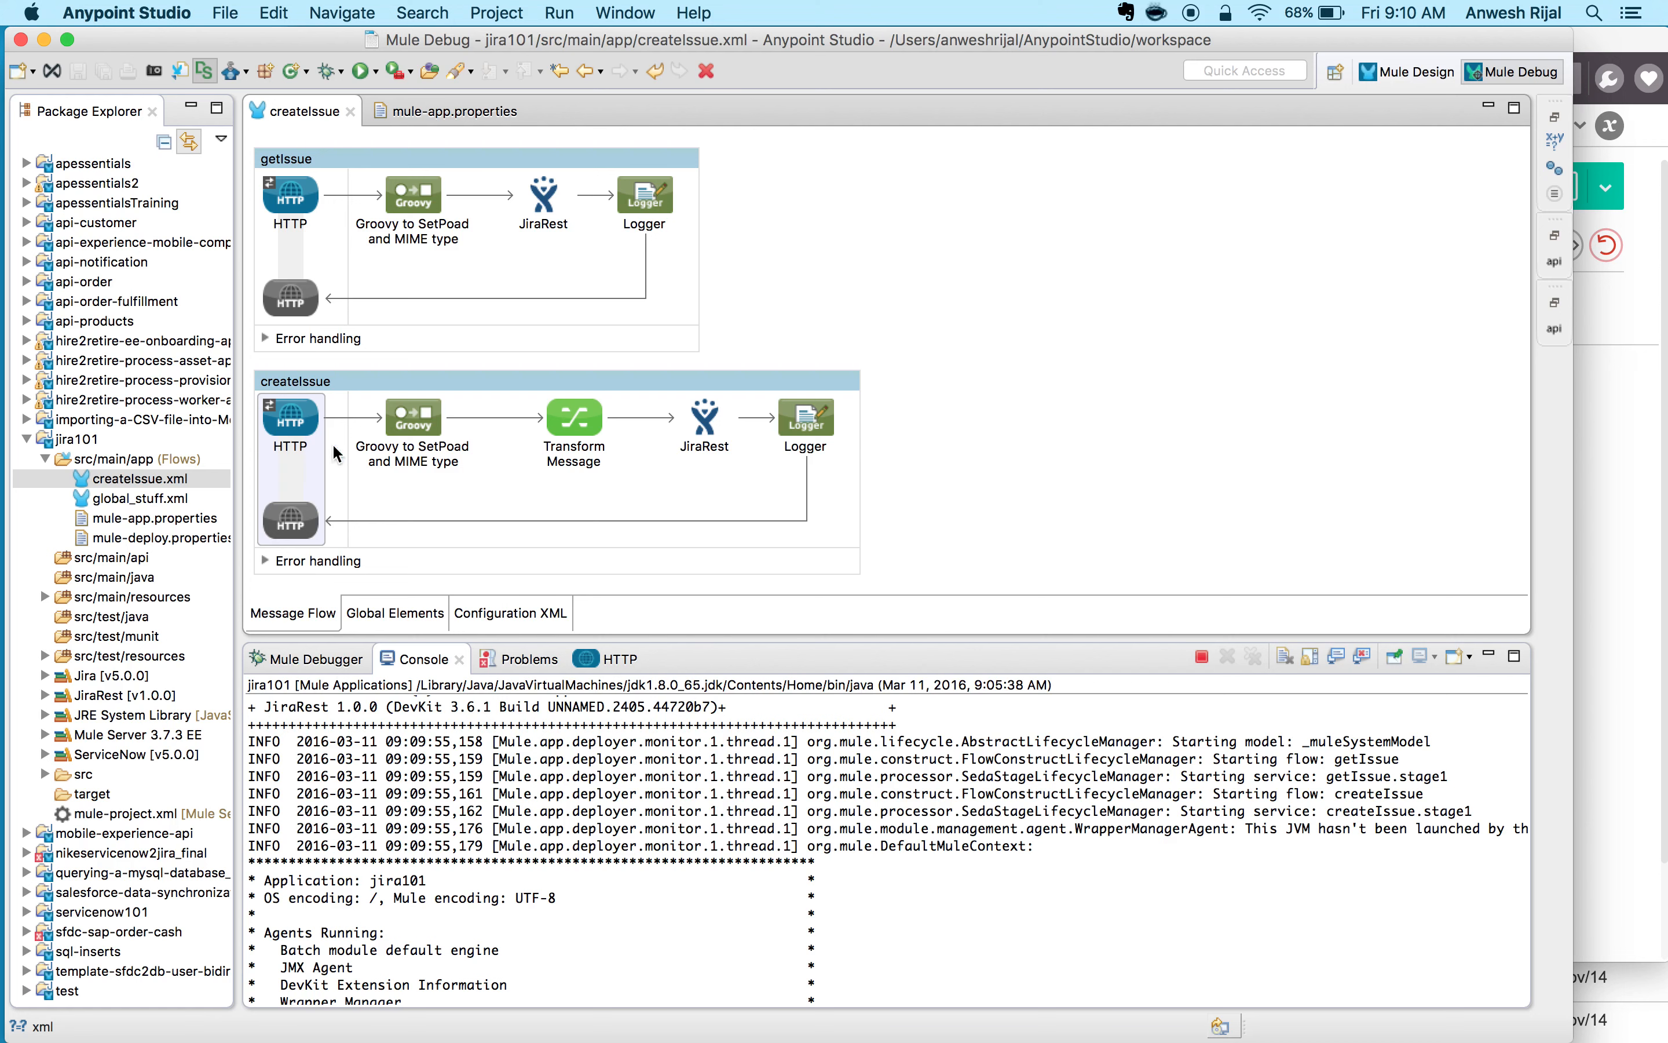
{"action": "left_click", "coordinate": [610, 659]}
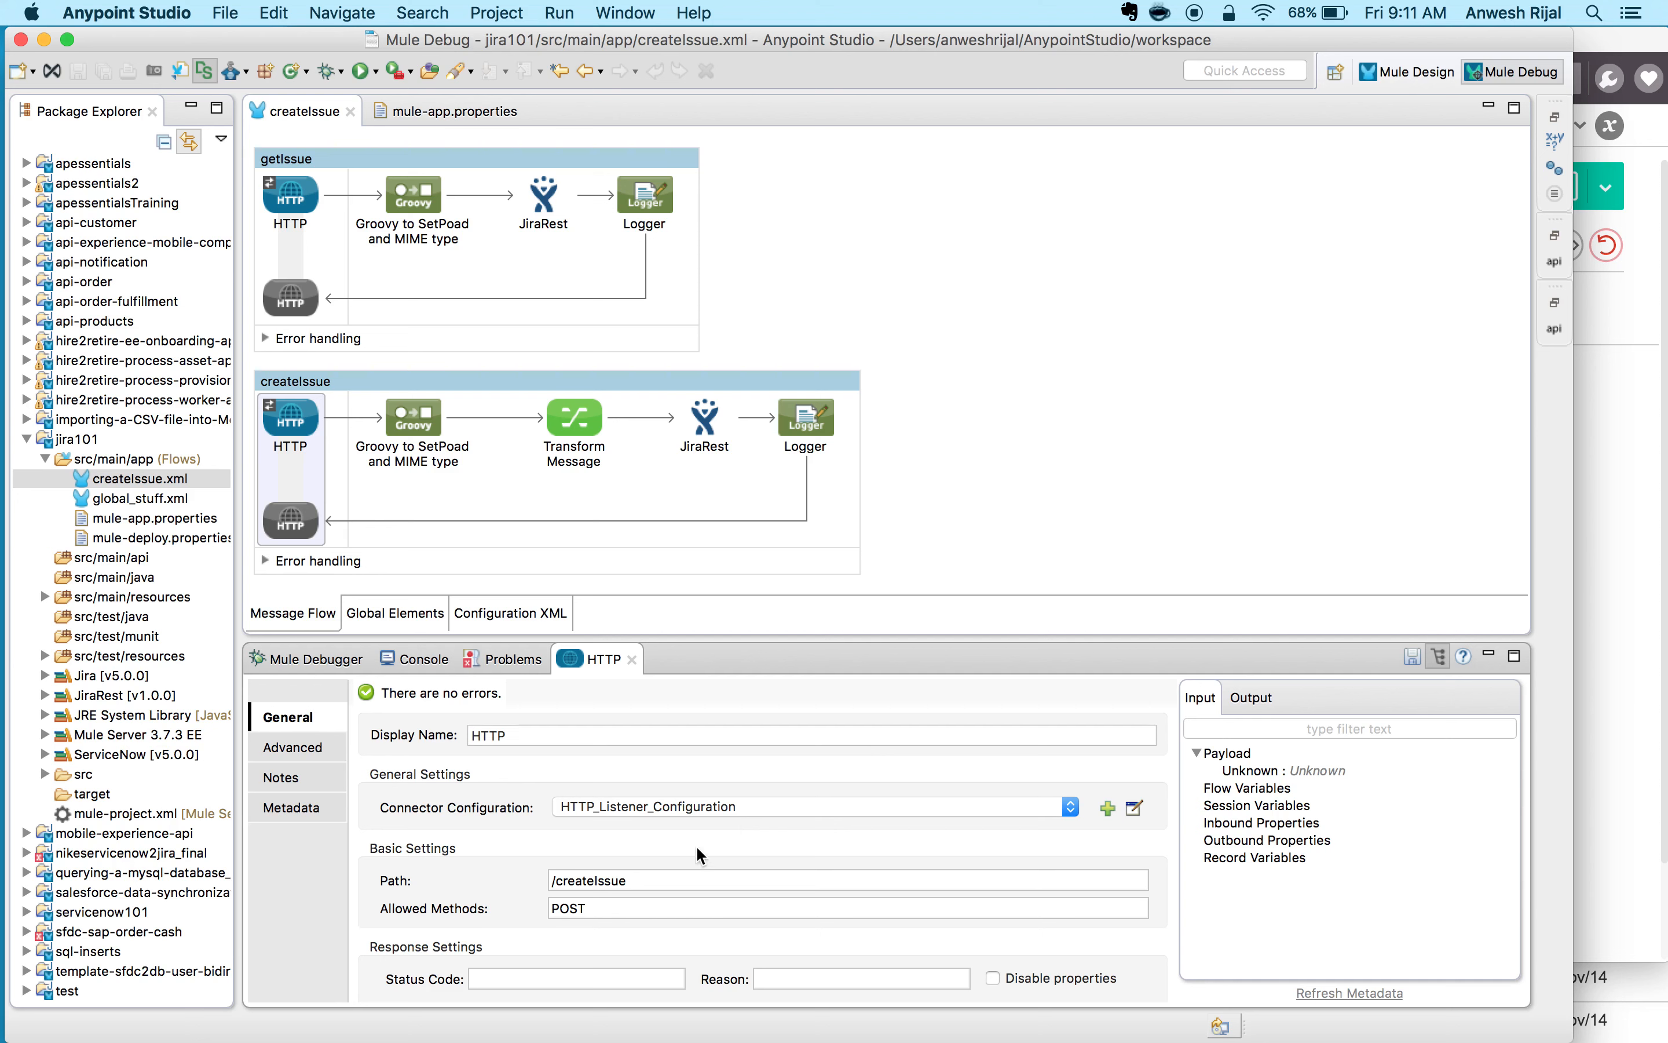
{"action": "left_click_drag", "start_coordinate": [613, 908], "coordinate": [518, 910]}
{"action": "left_click_drag", "start_coordinate": [645, 880], "coordinate": [522, 883]}
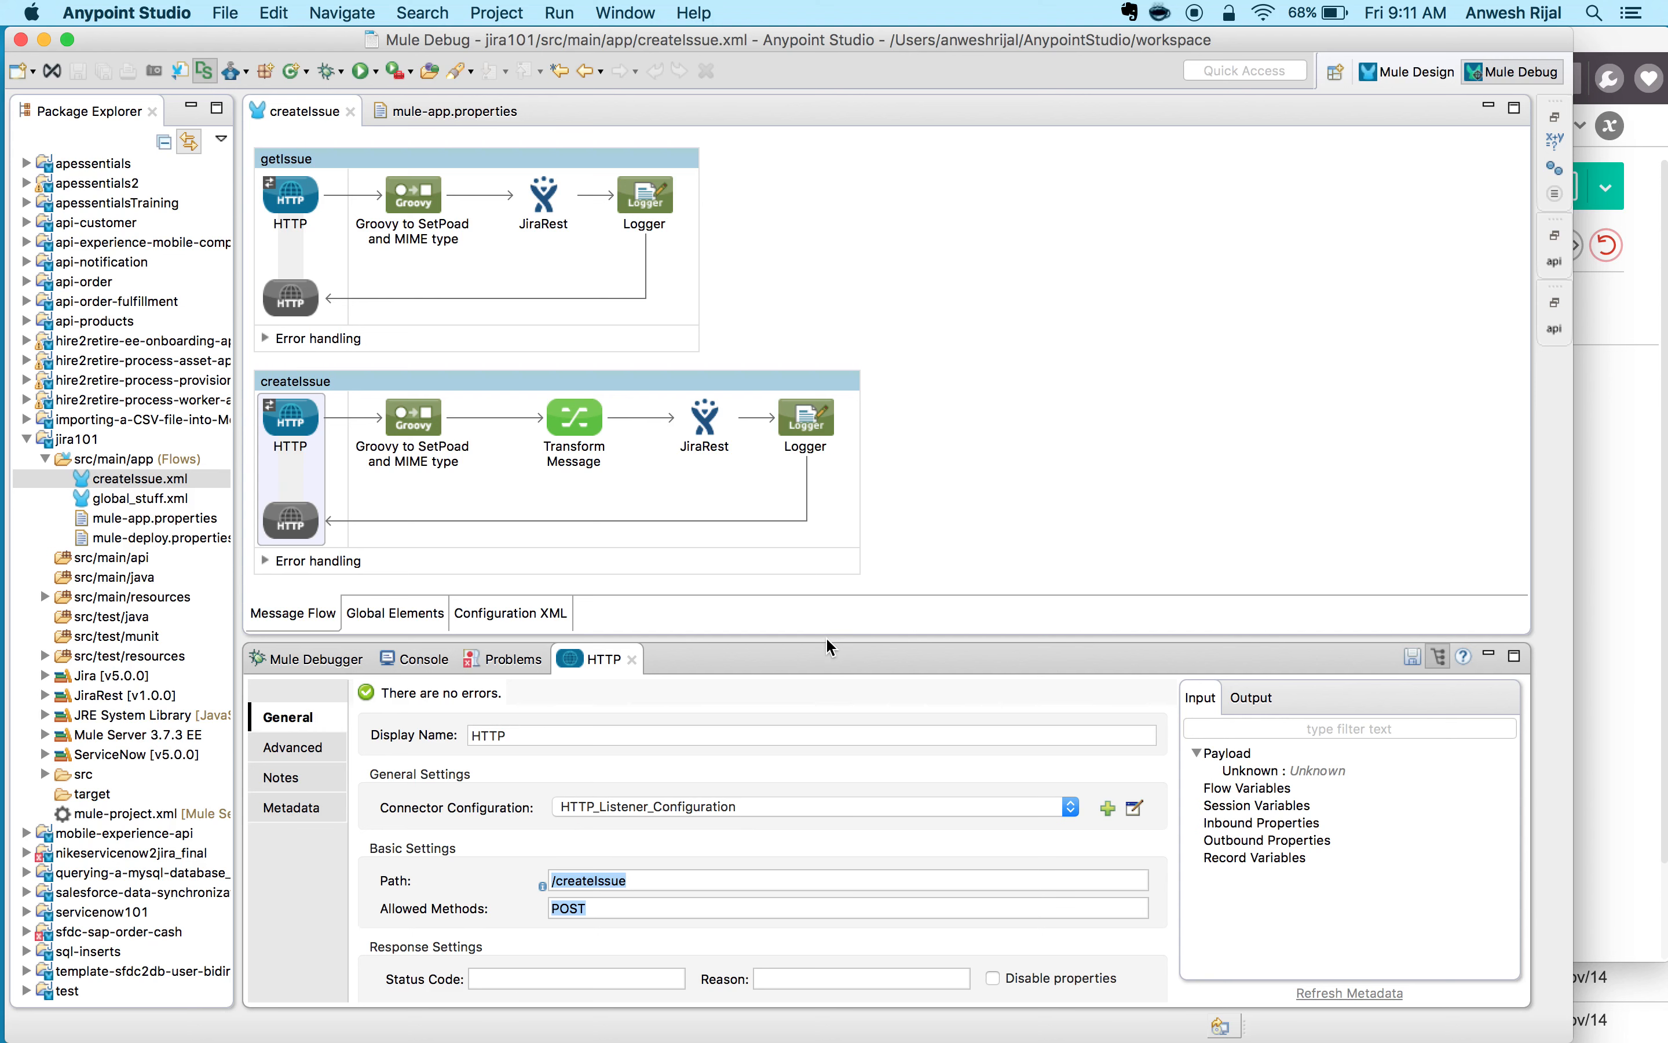
- Examine the response and error response settings of the createIssue flow's HTTP listener
{"action": "left_click_drag", "start_coordinate": [826, 643], "coordinate": [828, 573]}
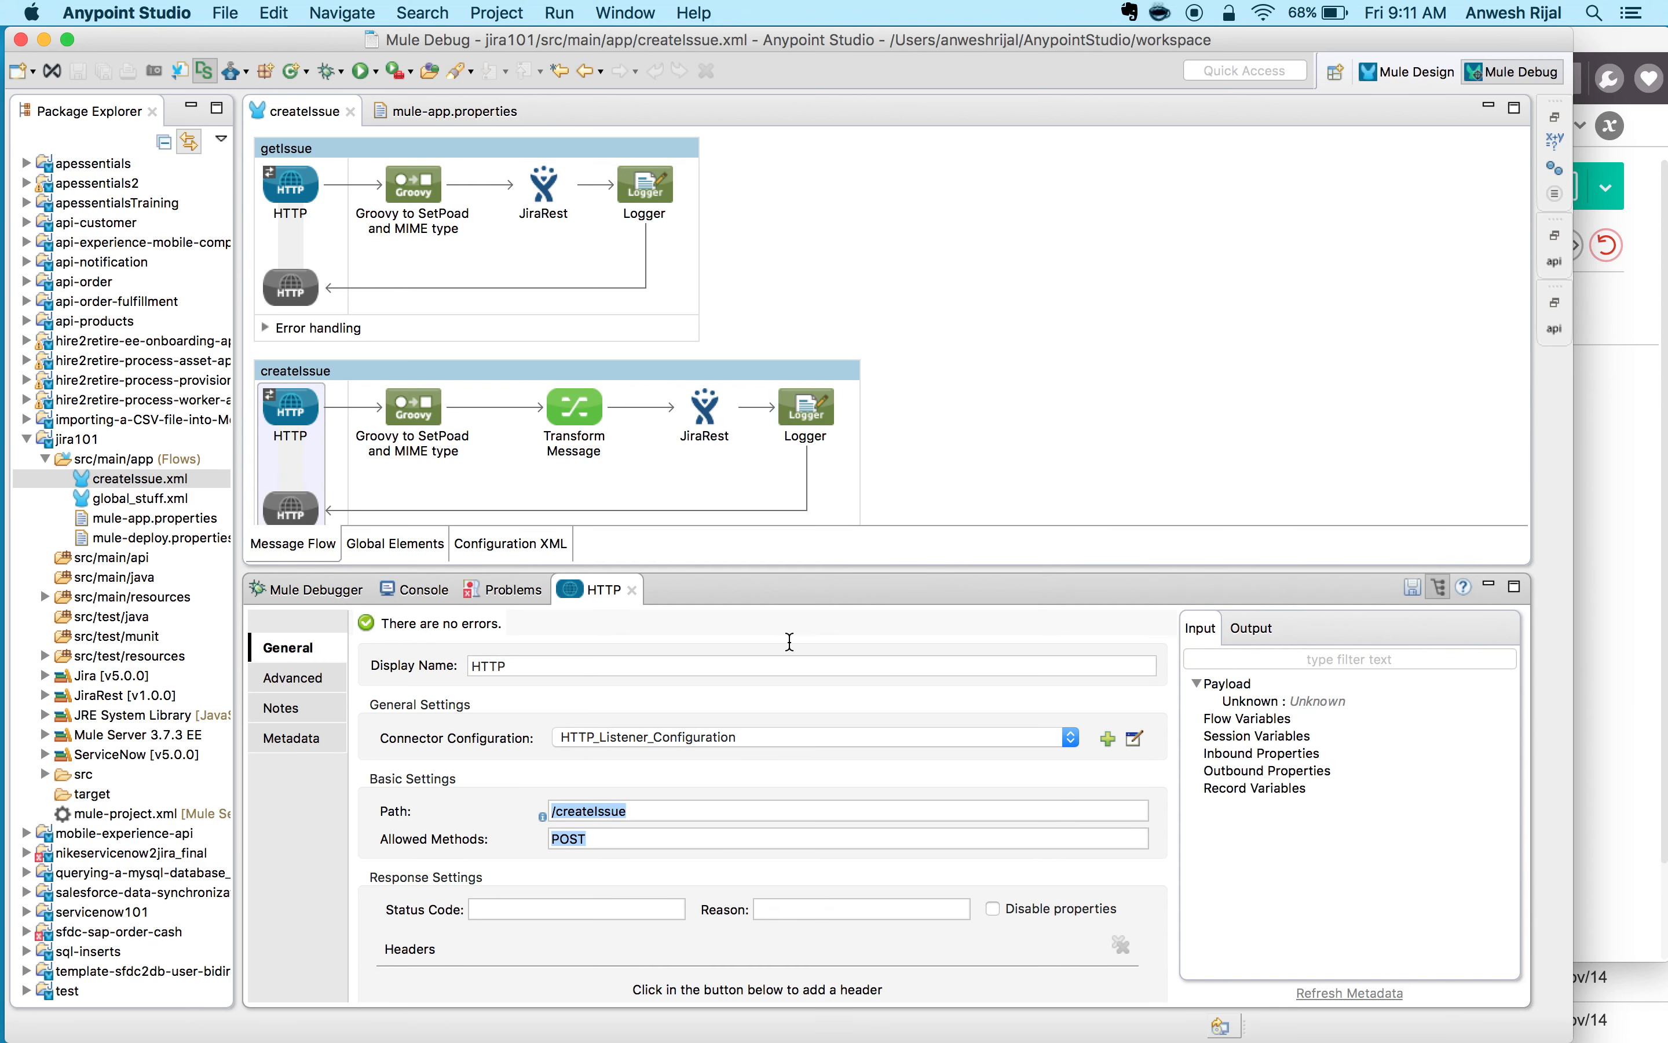
{"action": "scroll", "coordinate": [758, 796], "scroll_direction": "down", "scroll_amount": 8}
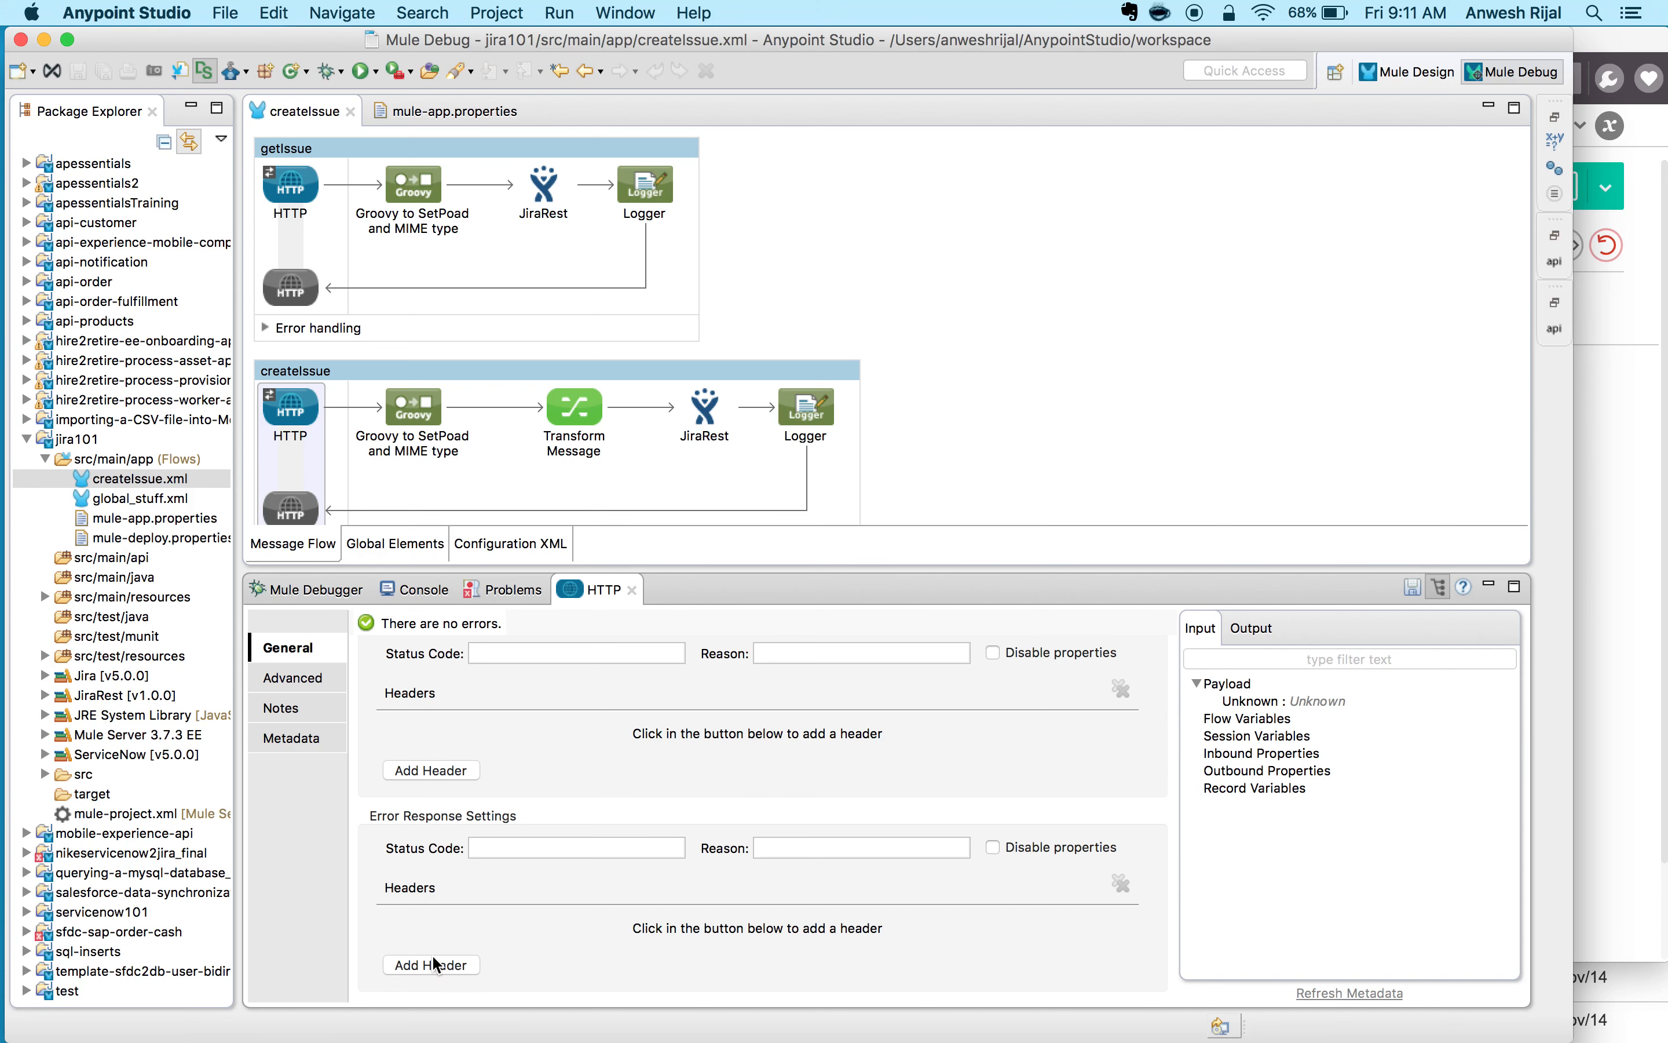
{"action": "scroll", "coordinate": [468, 927], "scroll_direction": "up", "scroll_amount": 3}
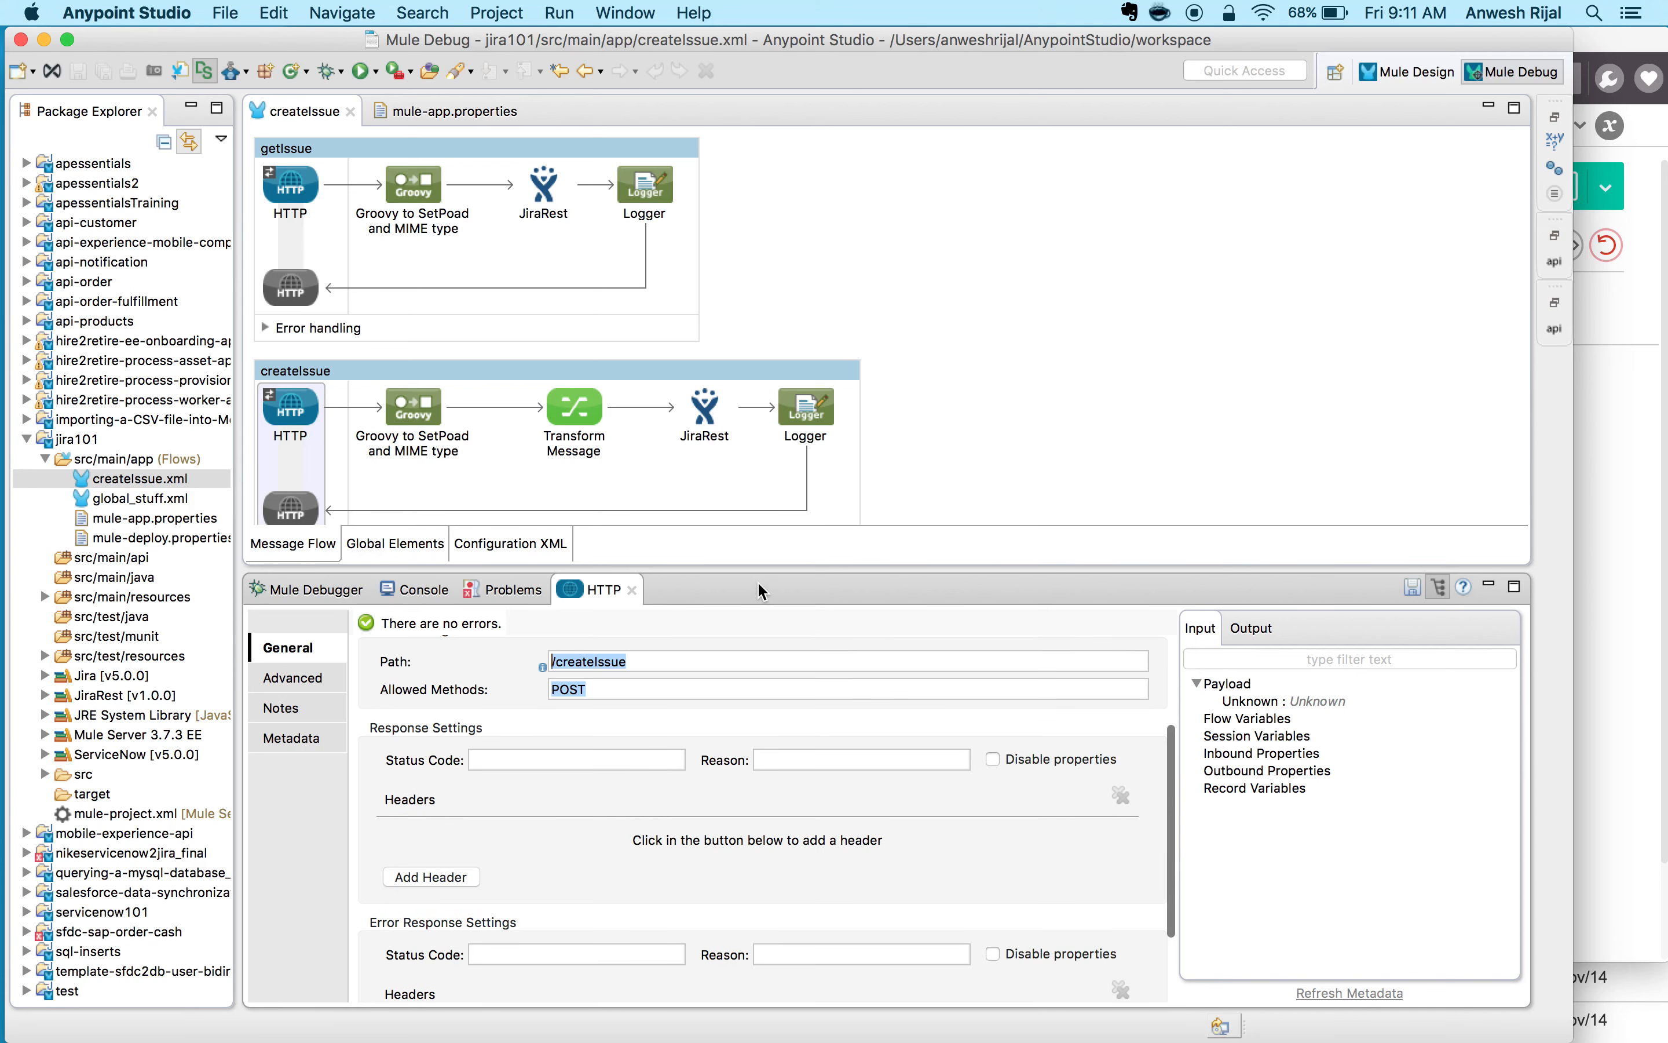
{"action": "left_click_drag", "start_coordinate": [762, 572], "coordinate": [762, 658]}
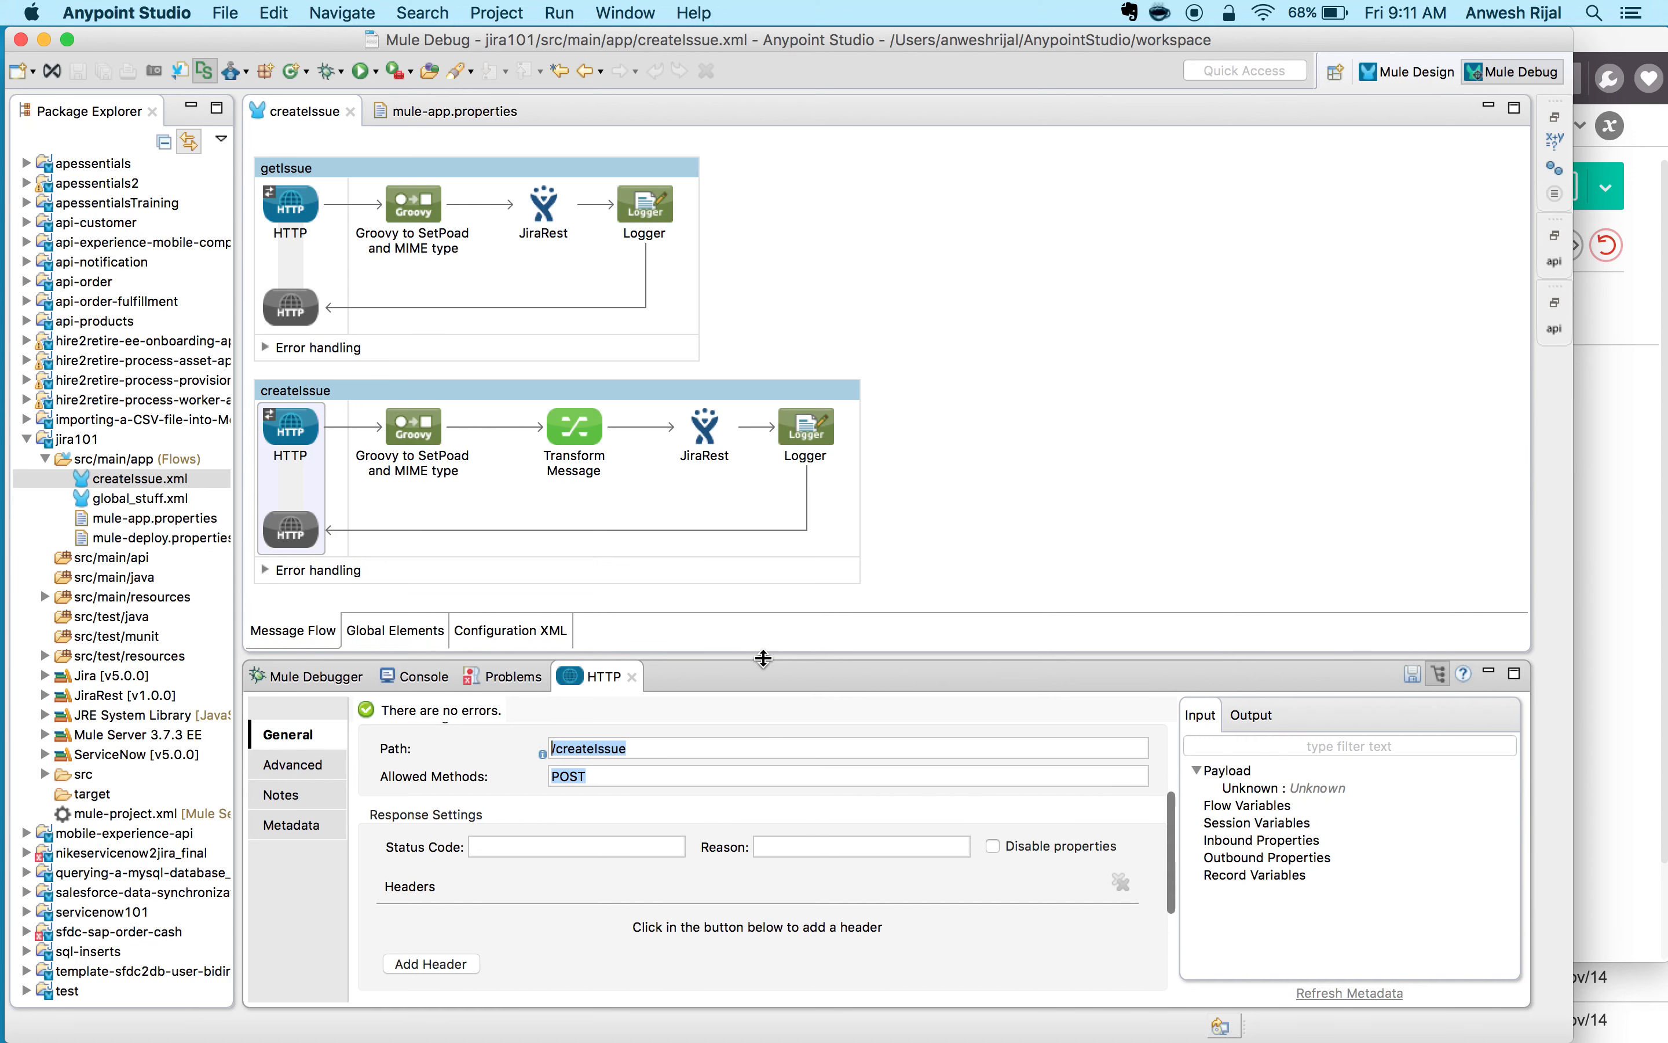
- Examine the MIME type and JSON script text of the Groovy component in the createIssue flow, and restore the flow canvas
{"action": "left_click", "coordinate": [421, 438]}
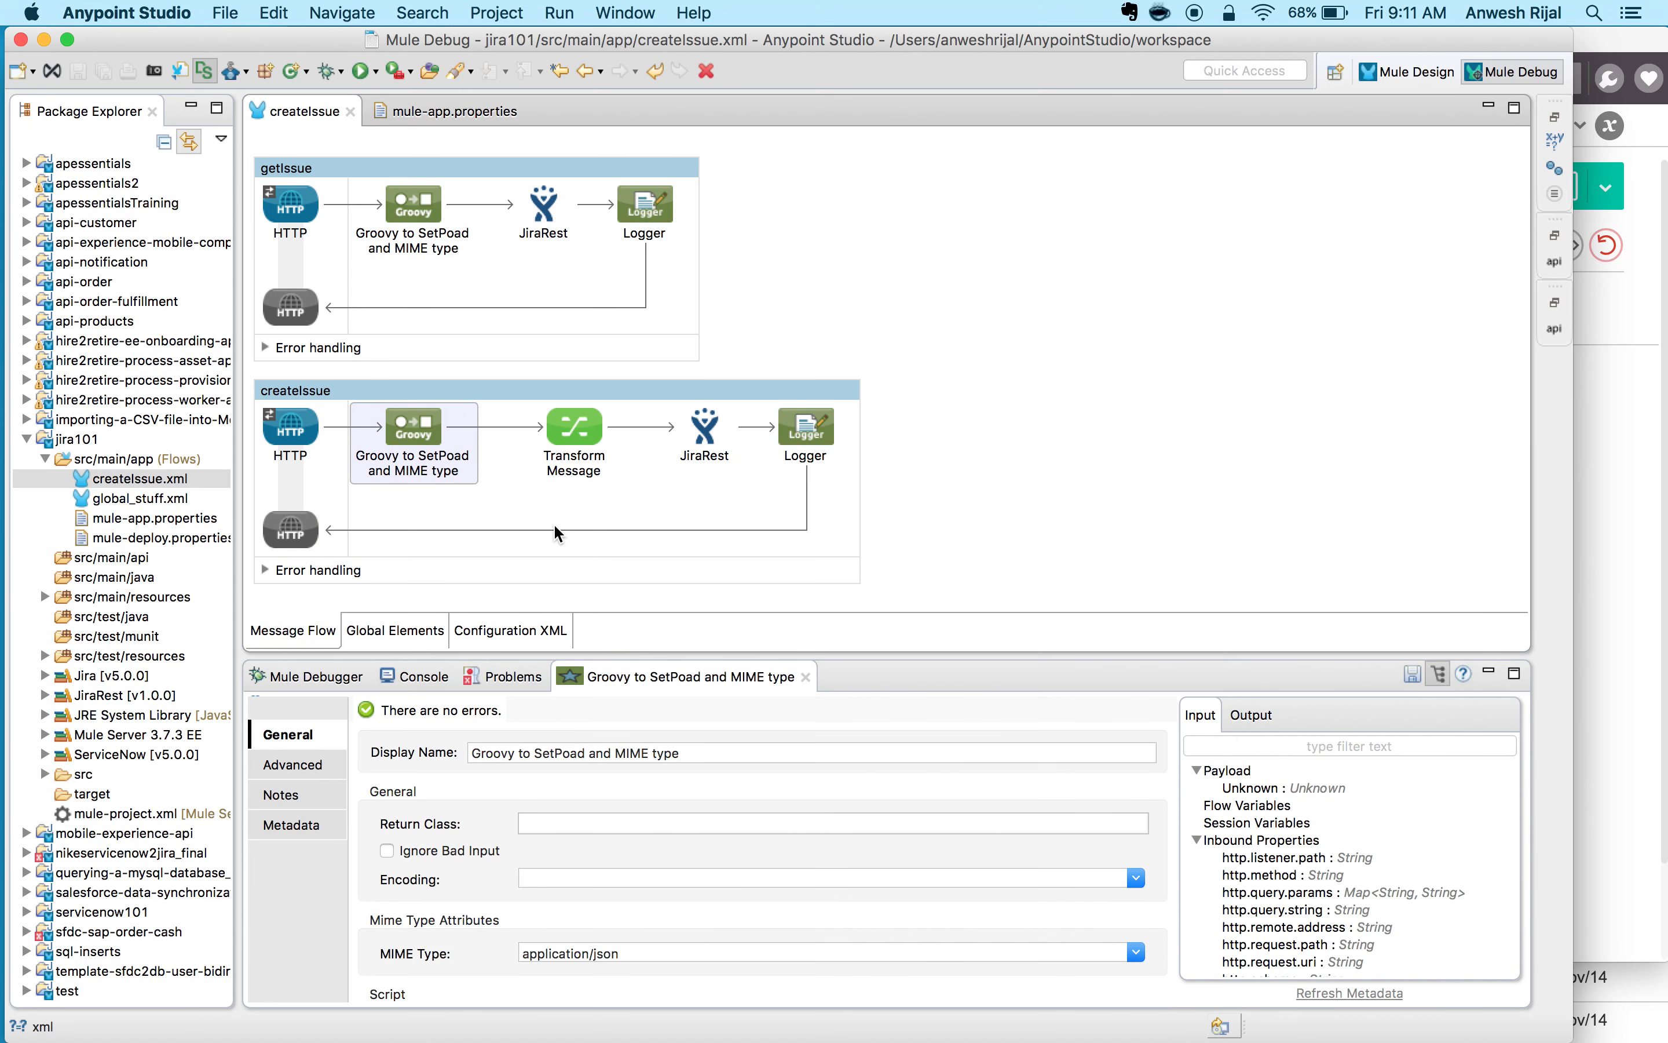
{"action": "left_click", "coordinate": [664, 585]}
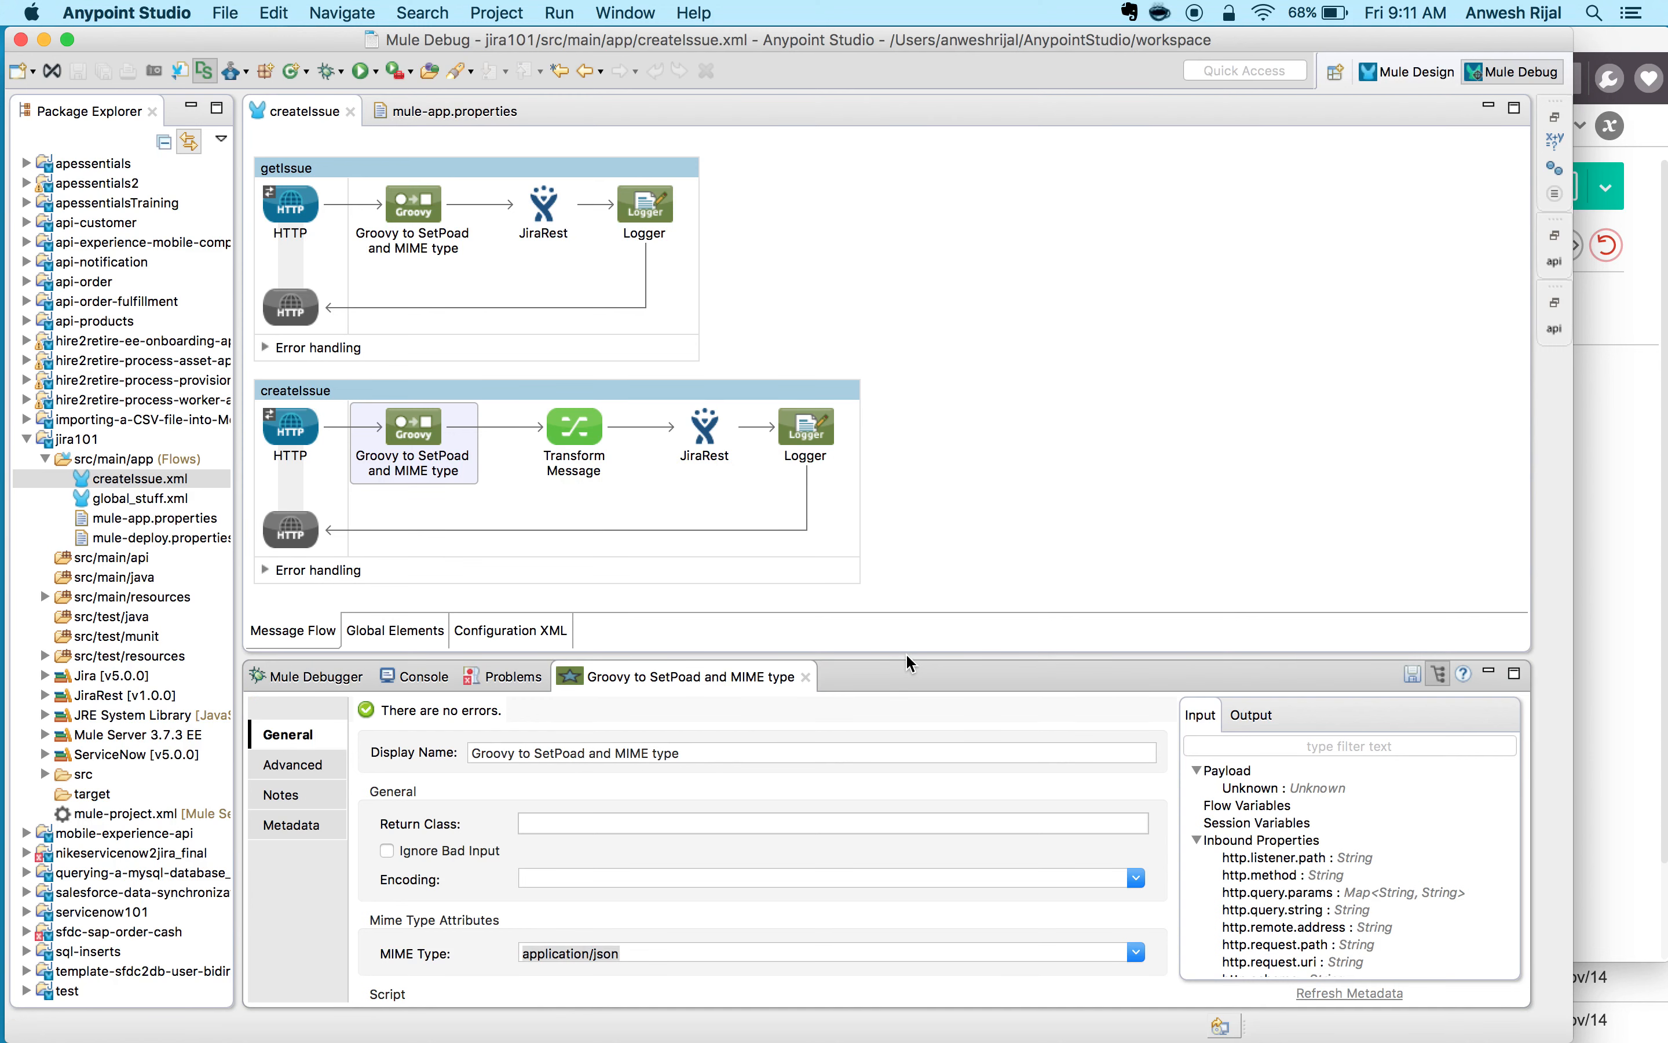
{"action": "double_click", "coordinate": [673, 679]}
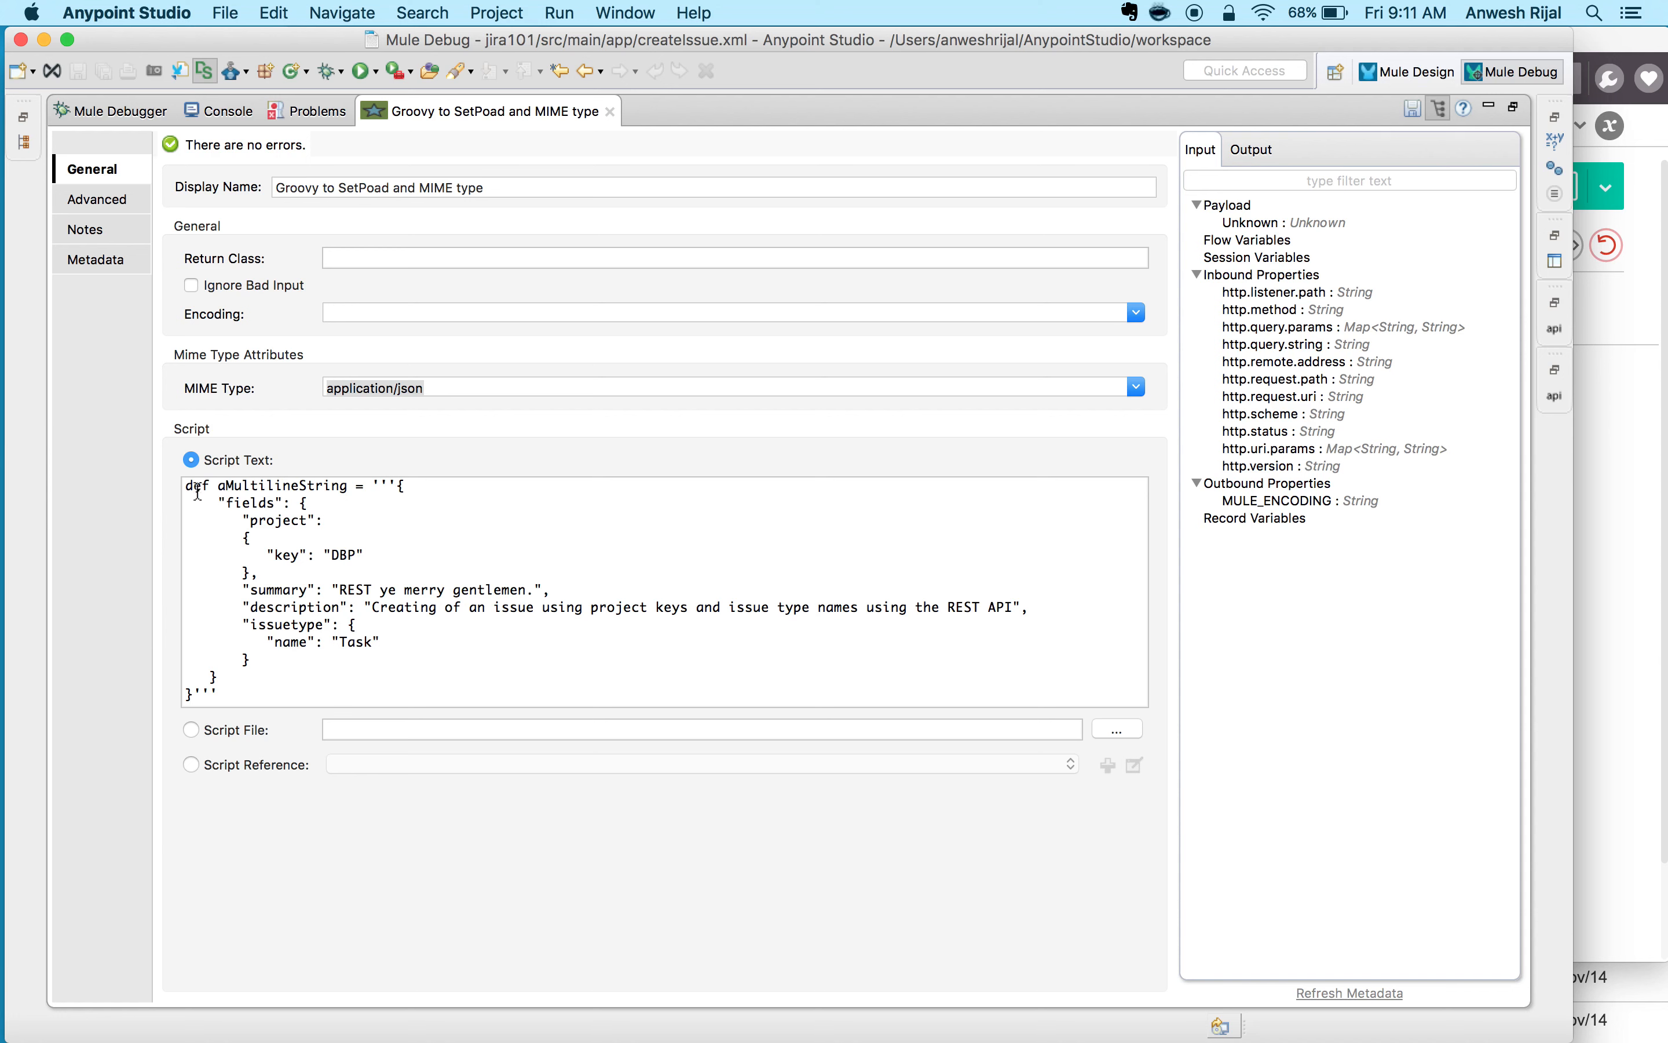
{"action": "left_click_drag", "start_coordinate": [186, 486], "coordinate": [241, 698]}
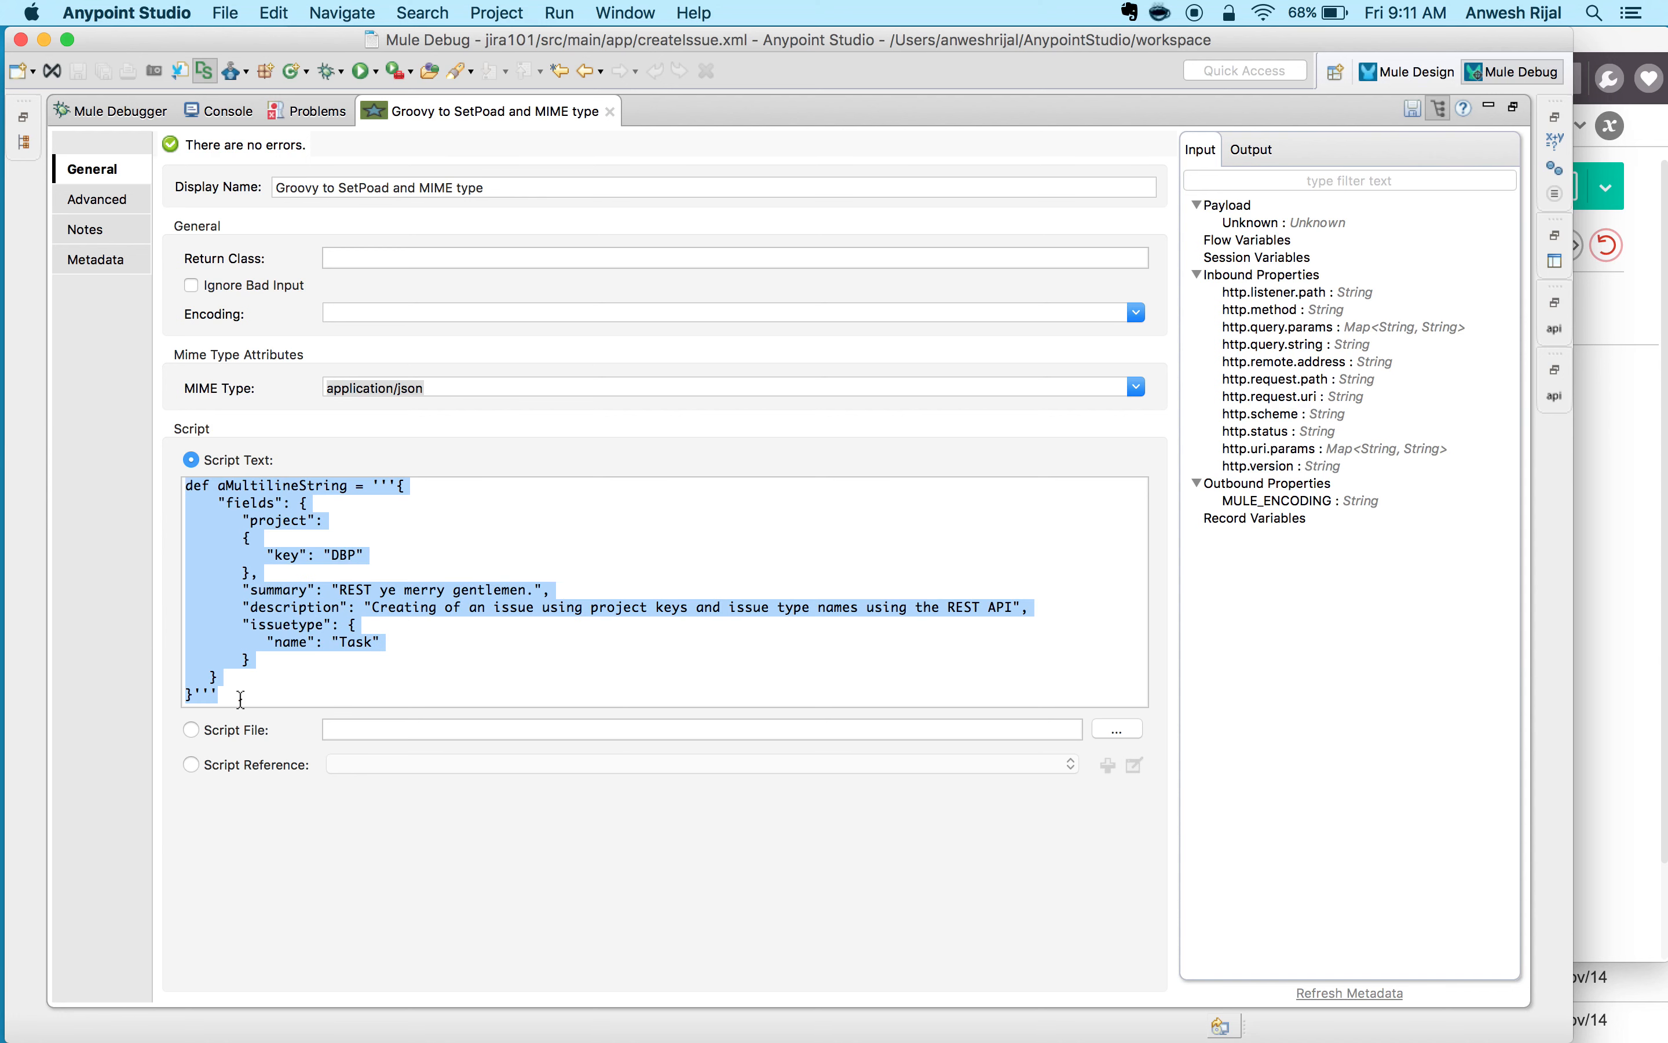
{"action": "left_click", "coordinate": [335, 521]}
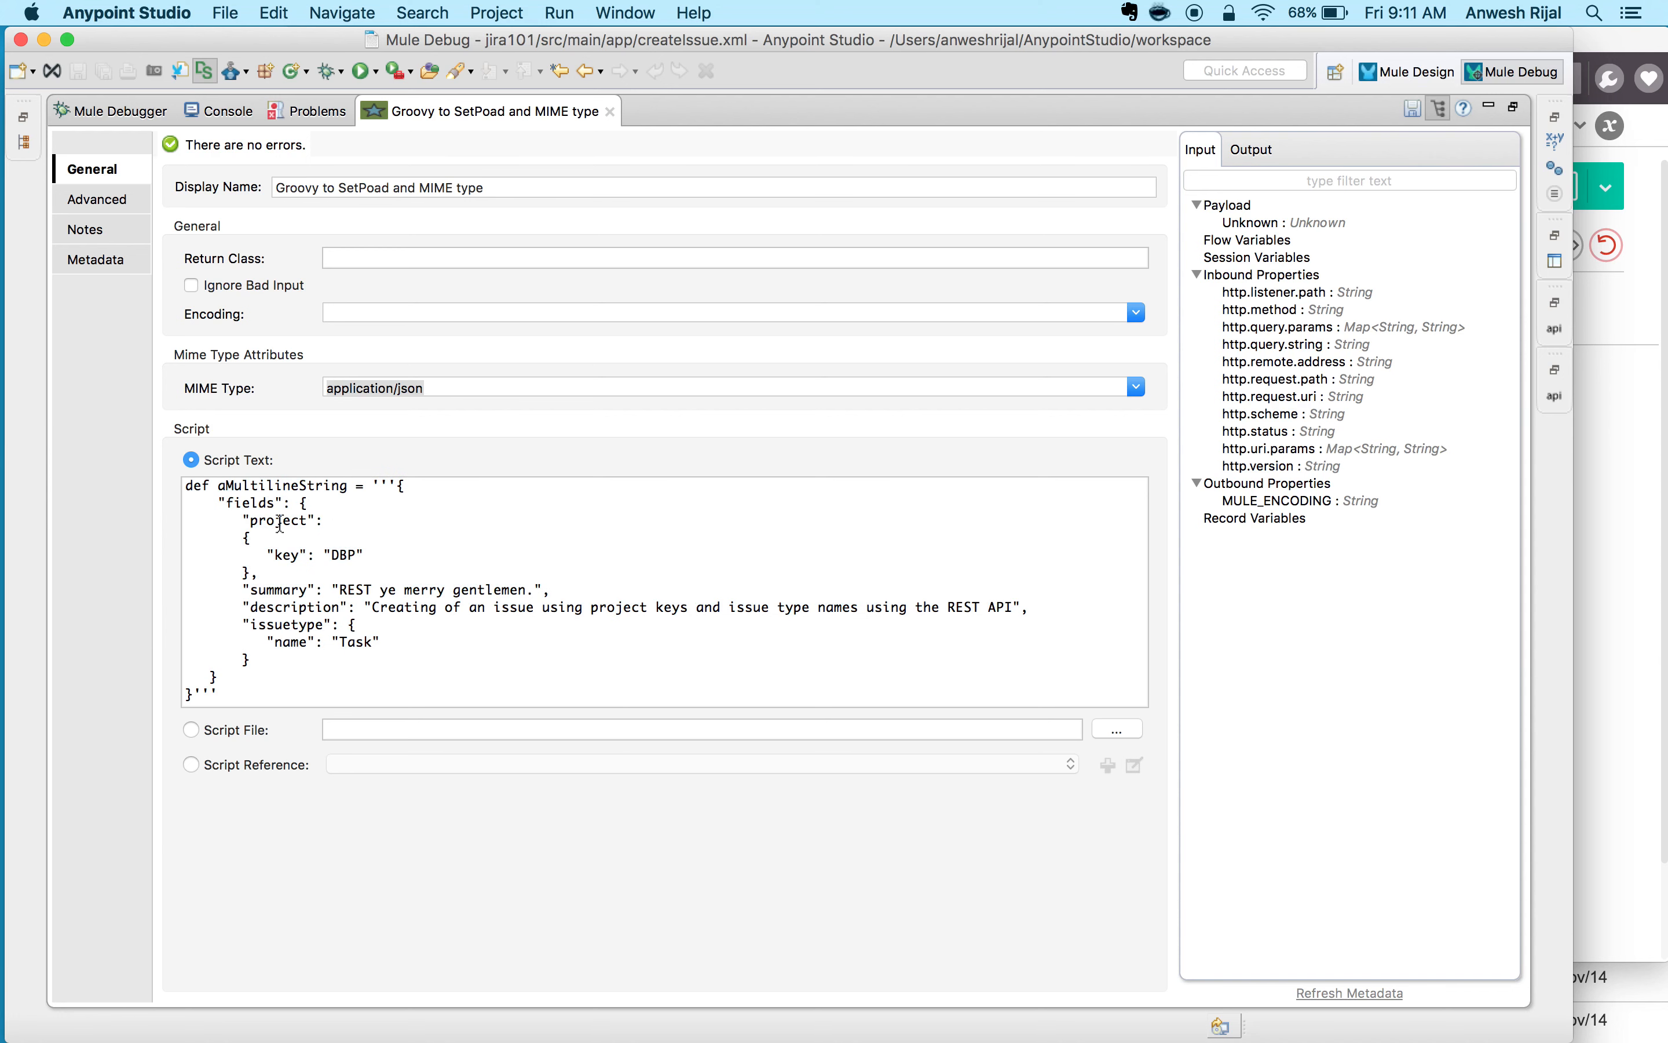
{"action": "left_click", "coordinate": [399, 485]}
{"action": "left_click_drag", "start_coordinate": [400, 485], "coordinate": [195, 694]}
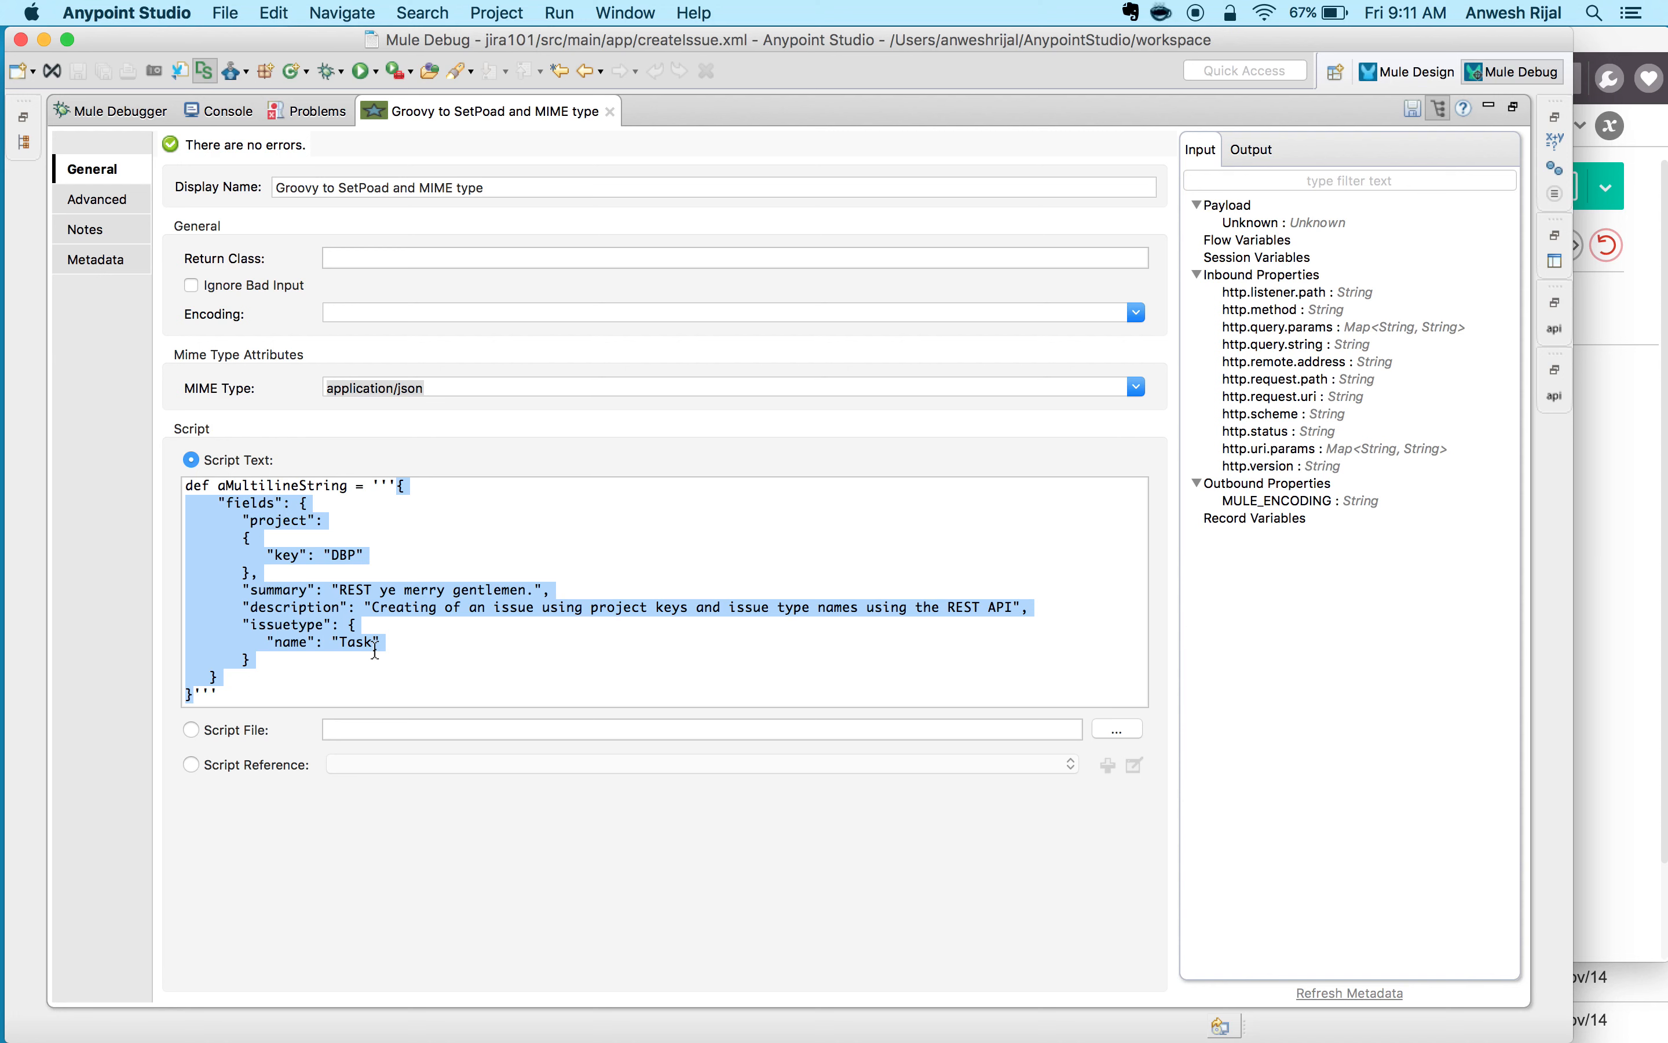
{"action": "scroll", "coordinate": [401, 543], "scroll_direction": "down", "scroll_amount": 1}
{"action": "left_click_drag", "start_coordinate": [332, 698], "coordinate": [193, 698]}
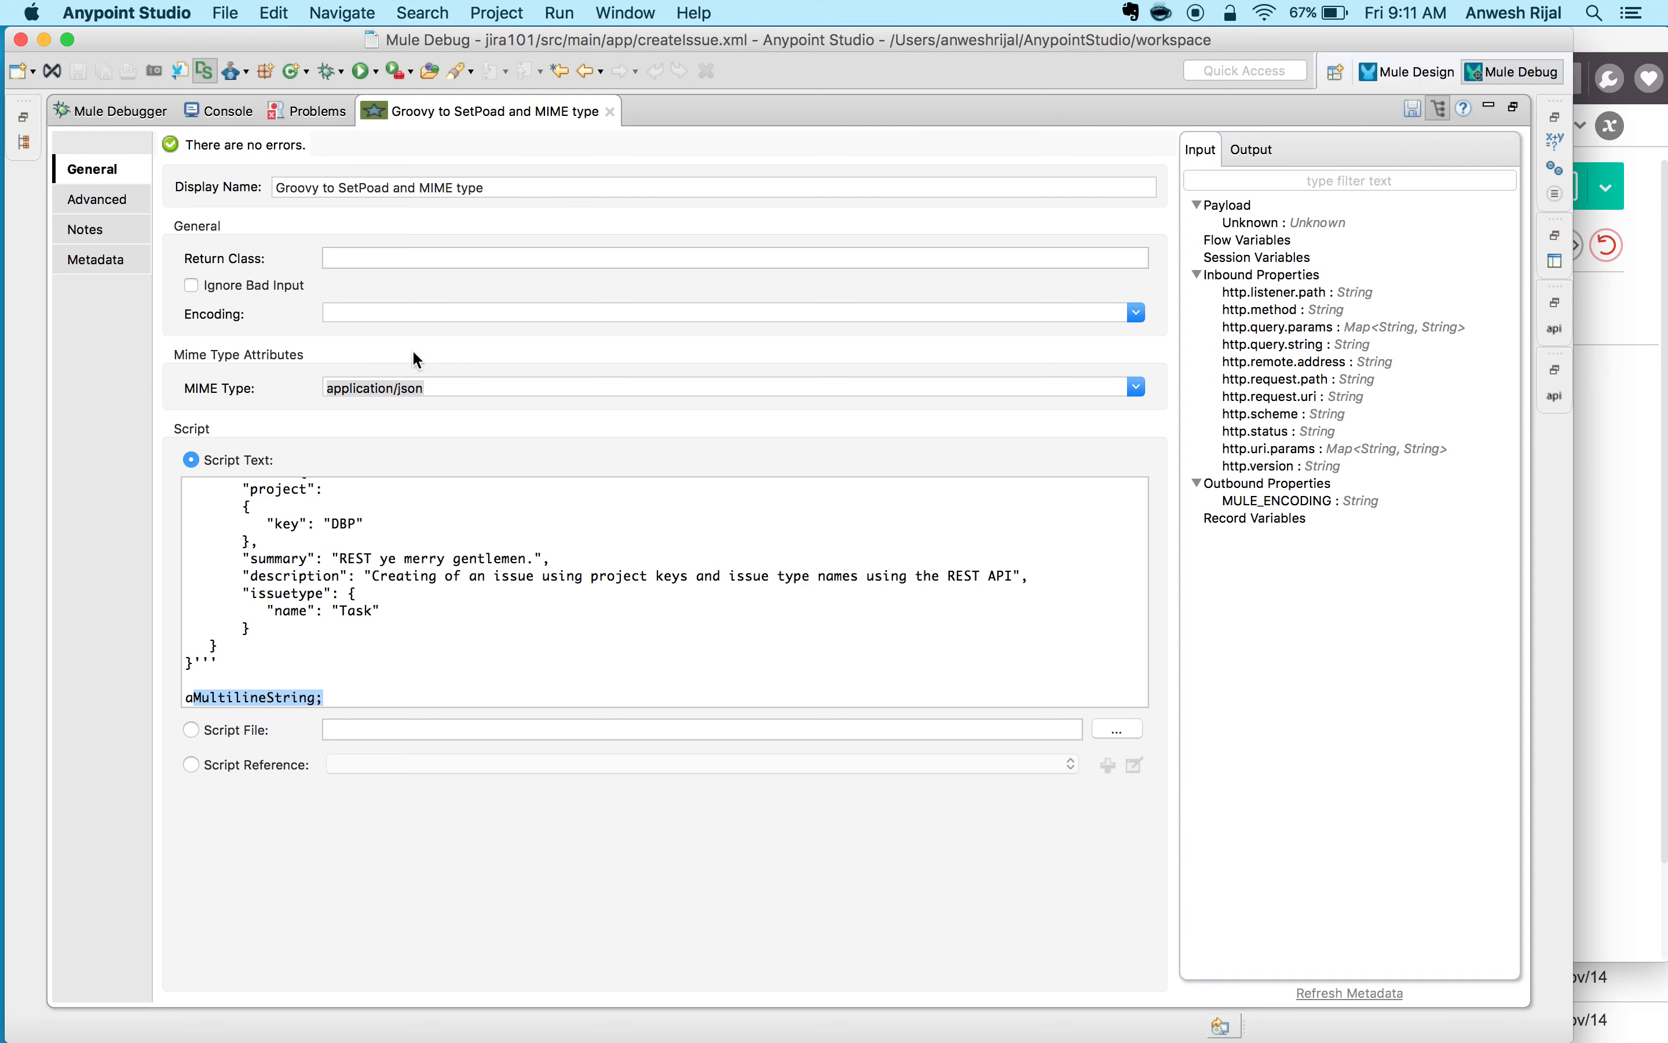
{"action": "double_click", "coordinate": [514, 113]}
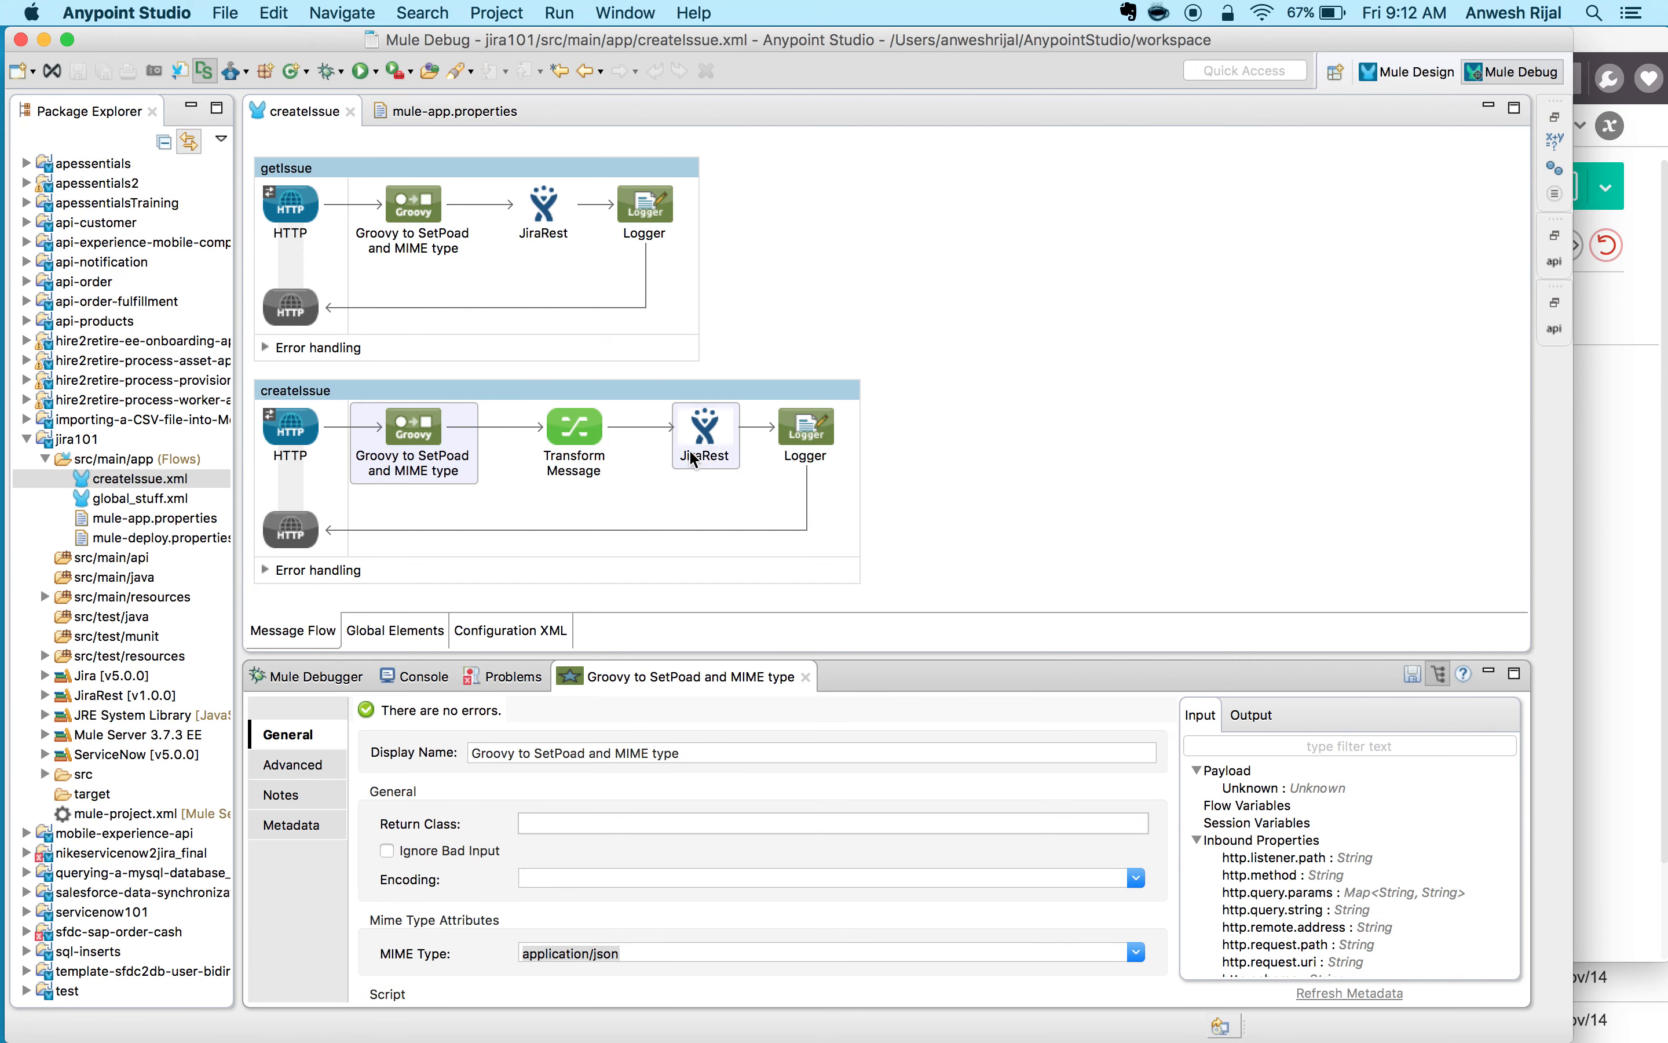
- Review the Transform Message output type, the JiraRest operation options and the Logger message in the createIssue flow
{"action": "left_click", "coordinate": [573, 435]}
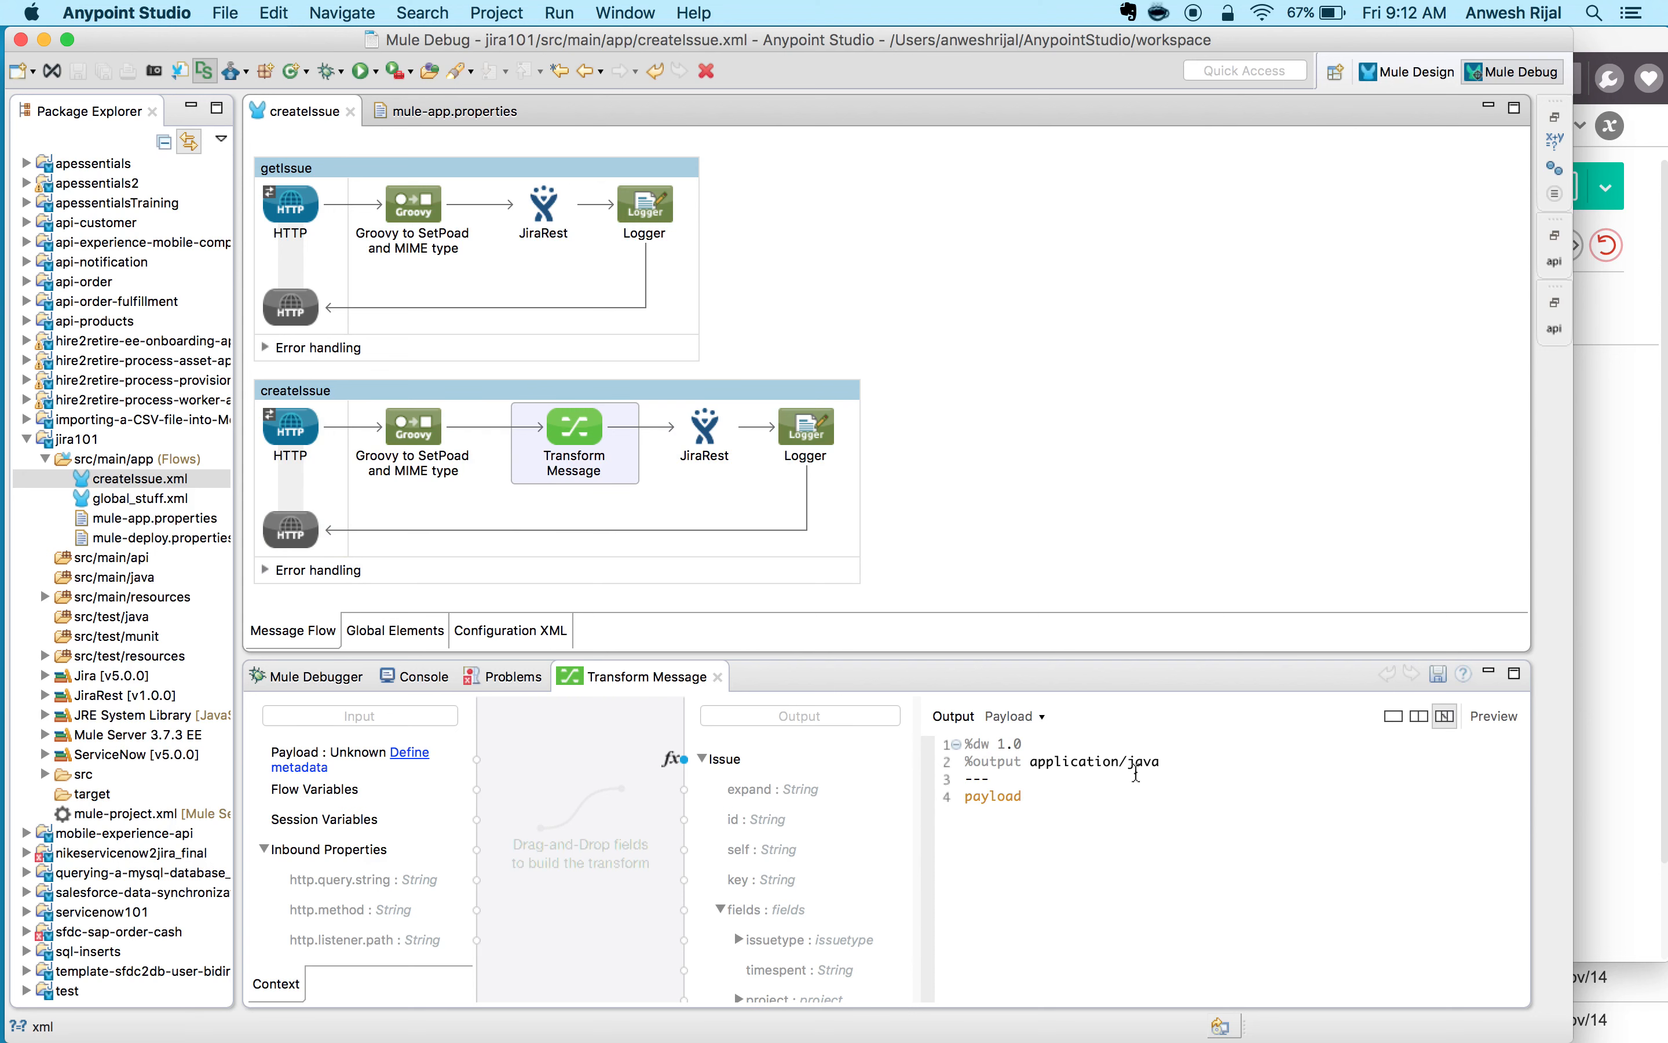
{"action": "double_click", "coordinate": [1133, 761]}
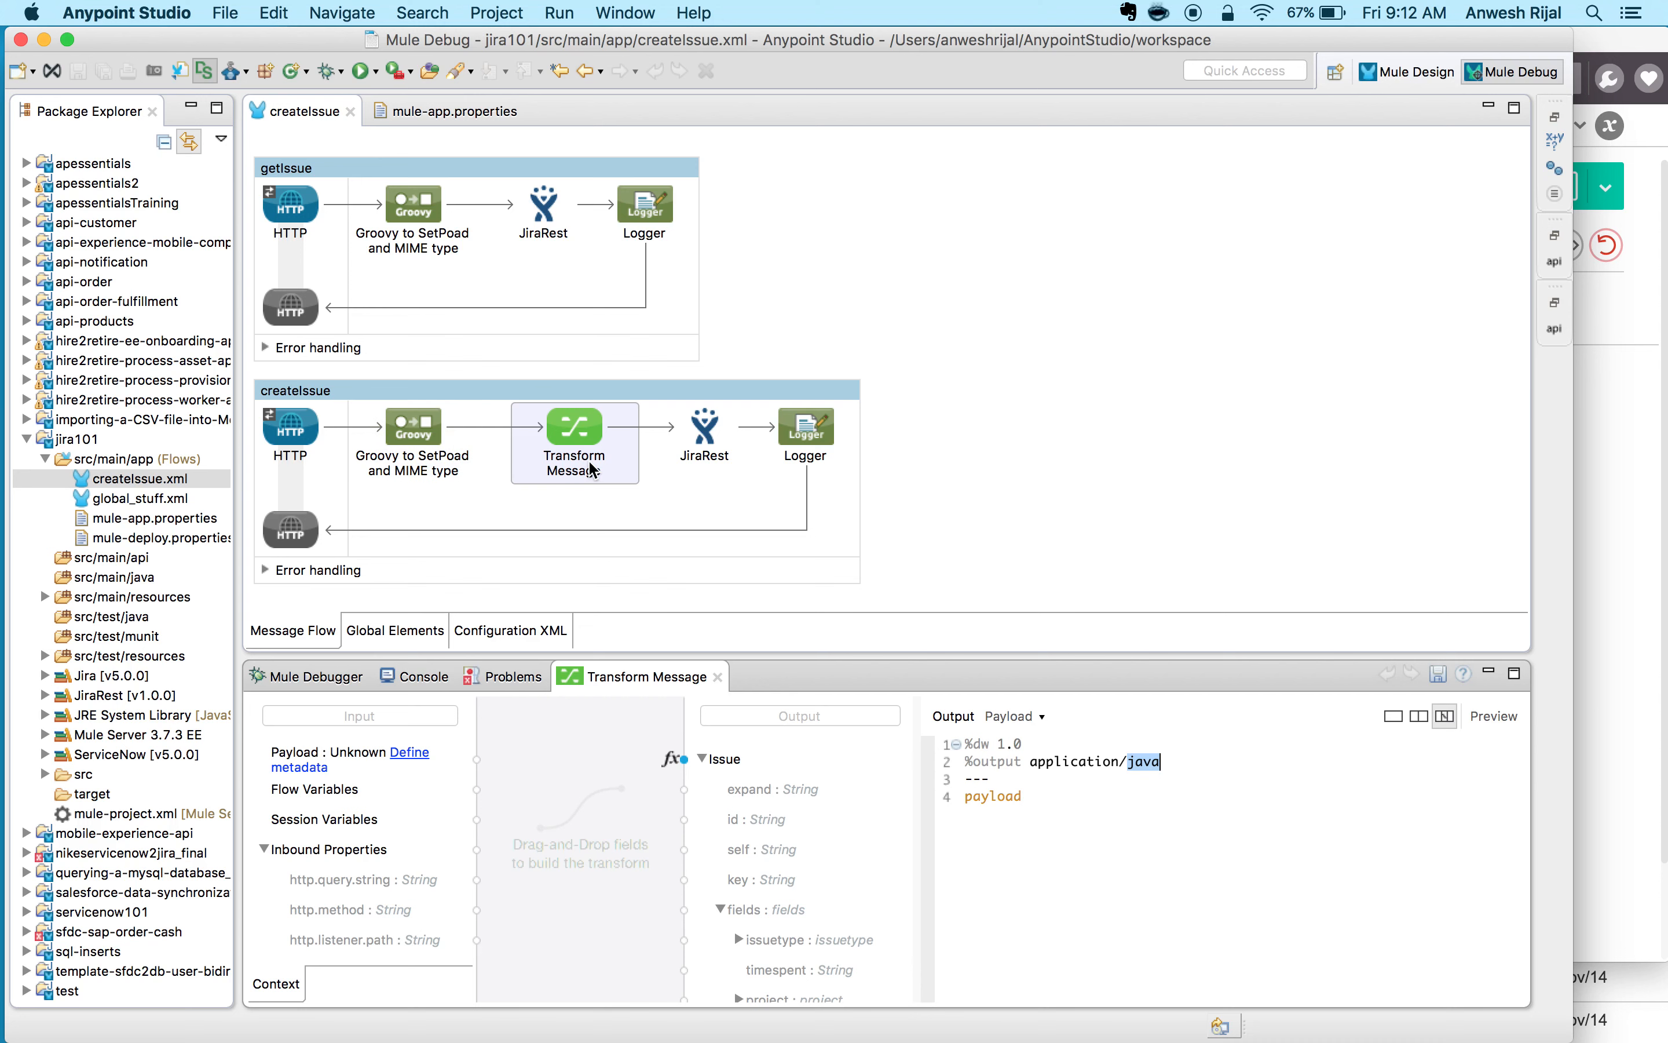
{"action": "left_click", "coordinate": [710, 445]}
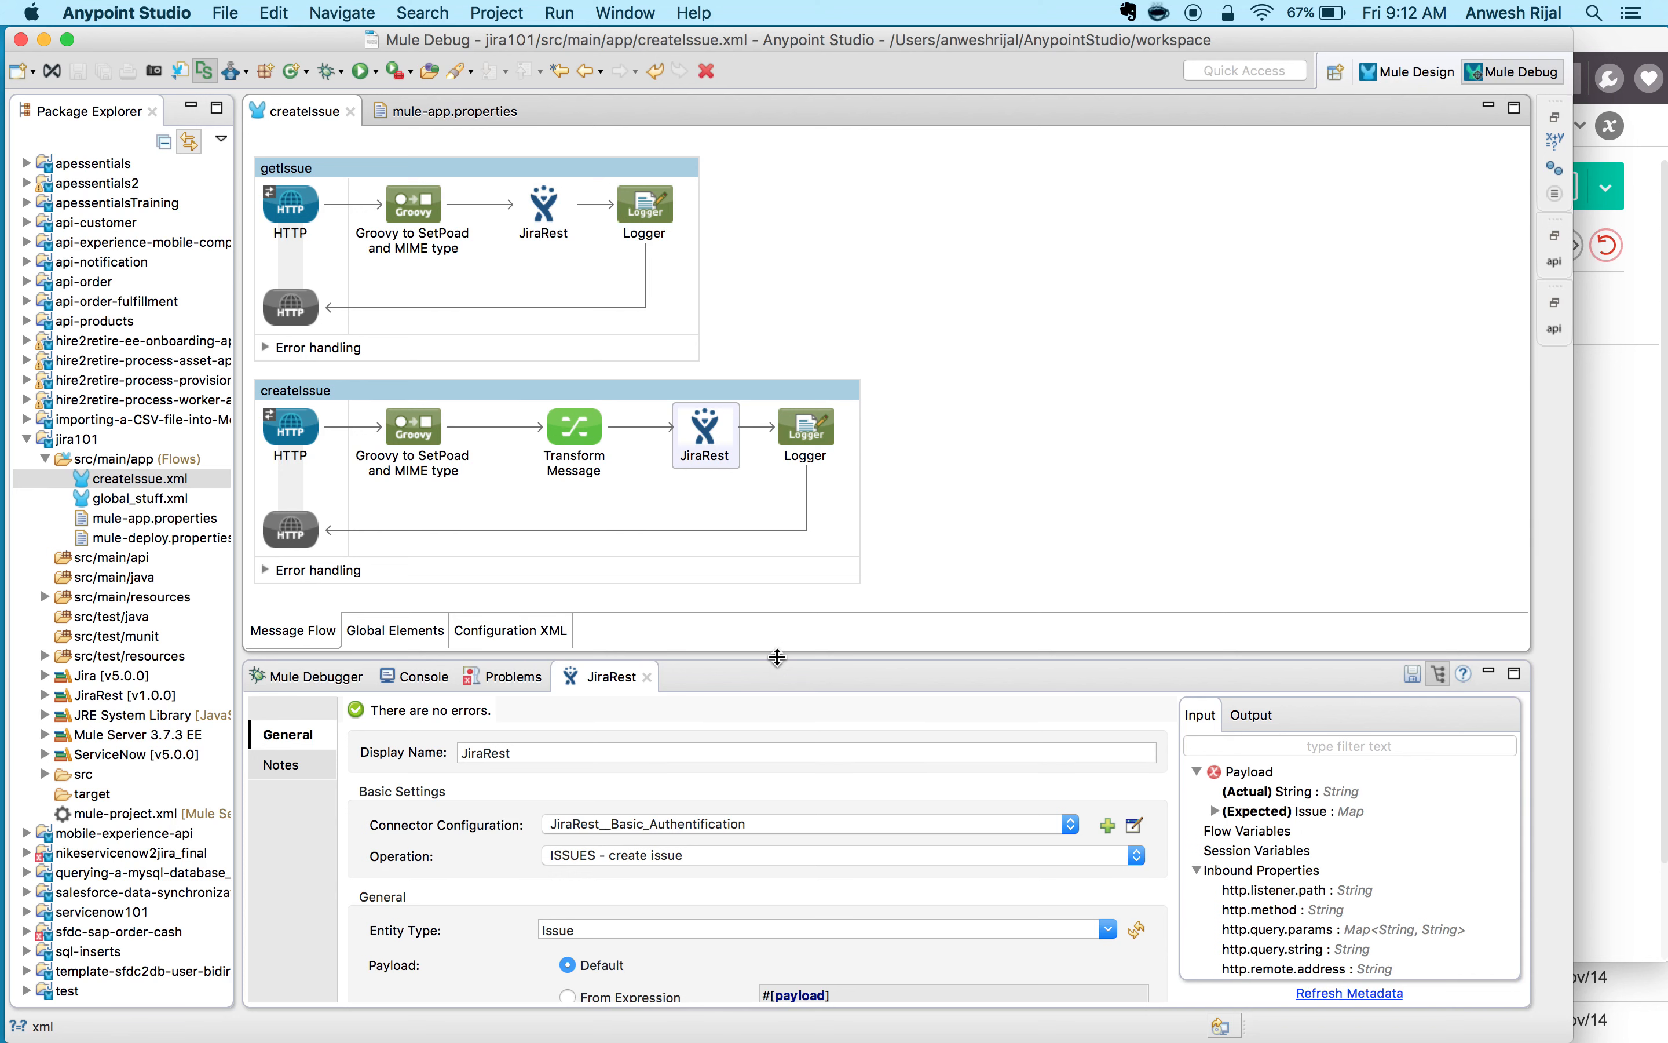
{"action": "left_click_drag", "start_coordinate": [777, 652], "coordinate": [780, 479]}
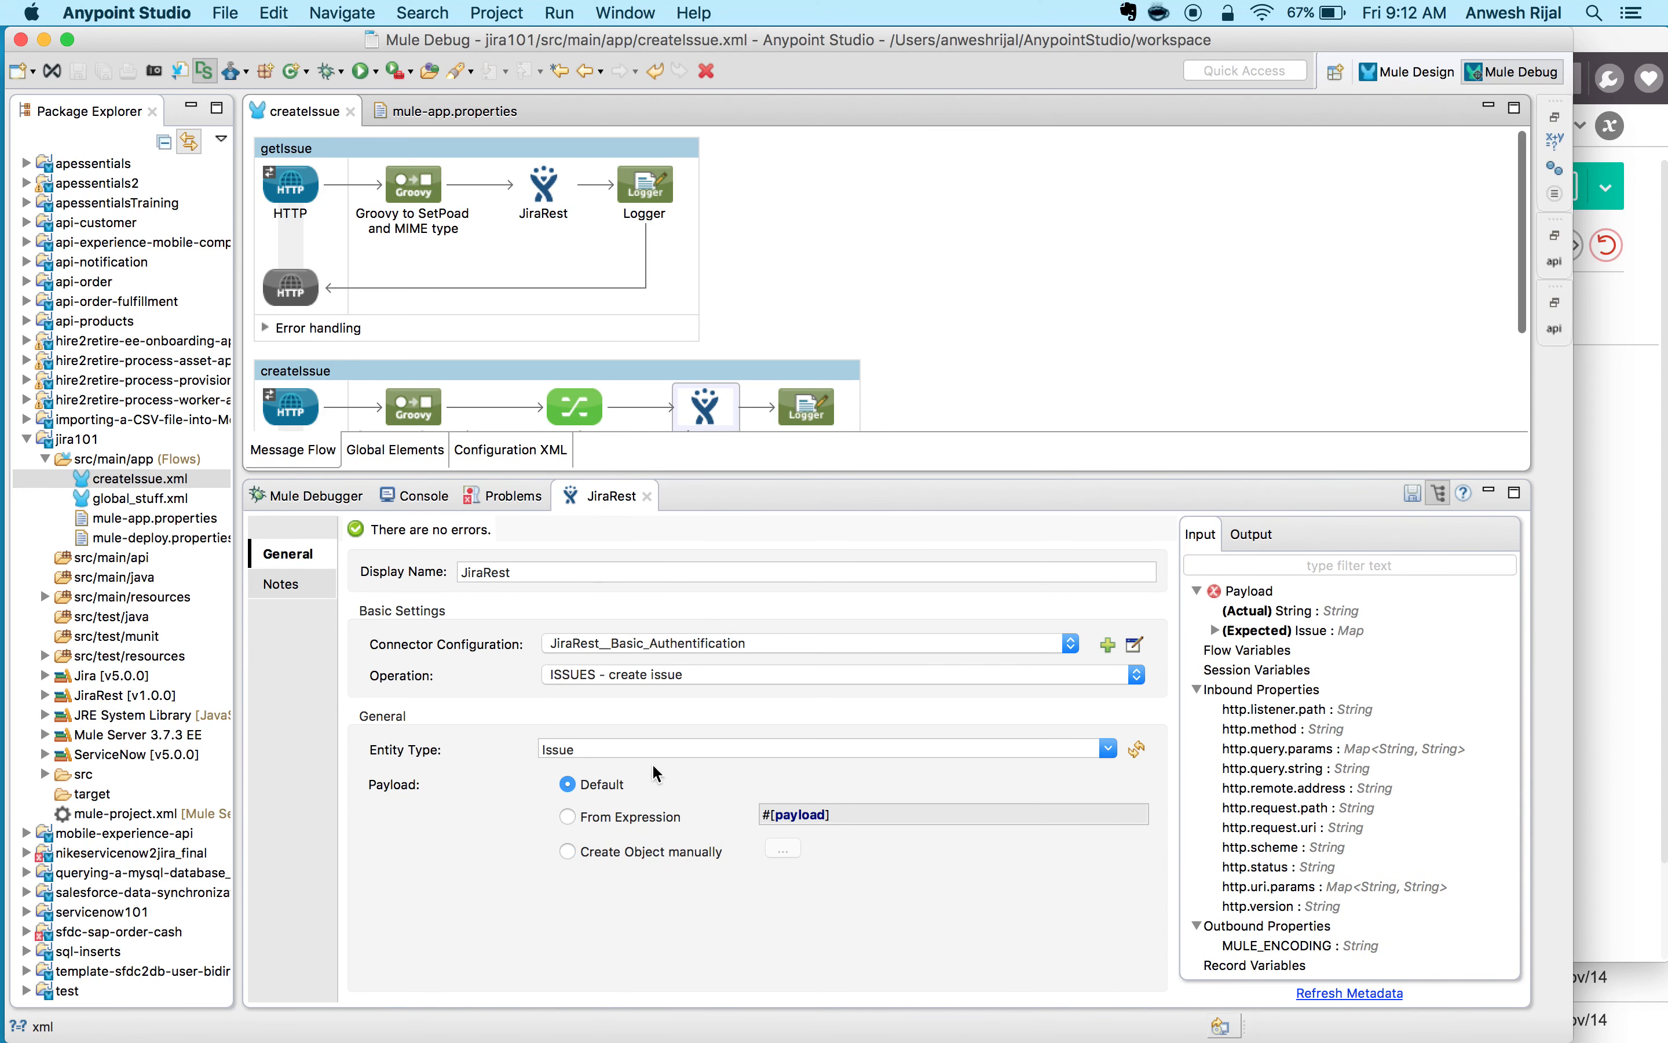
{"action": "left_click", "coordinate": [725, 680]}
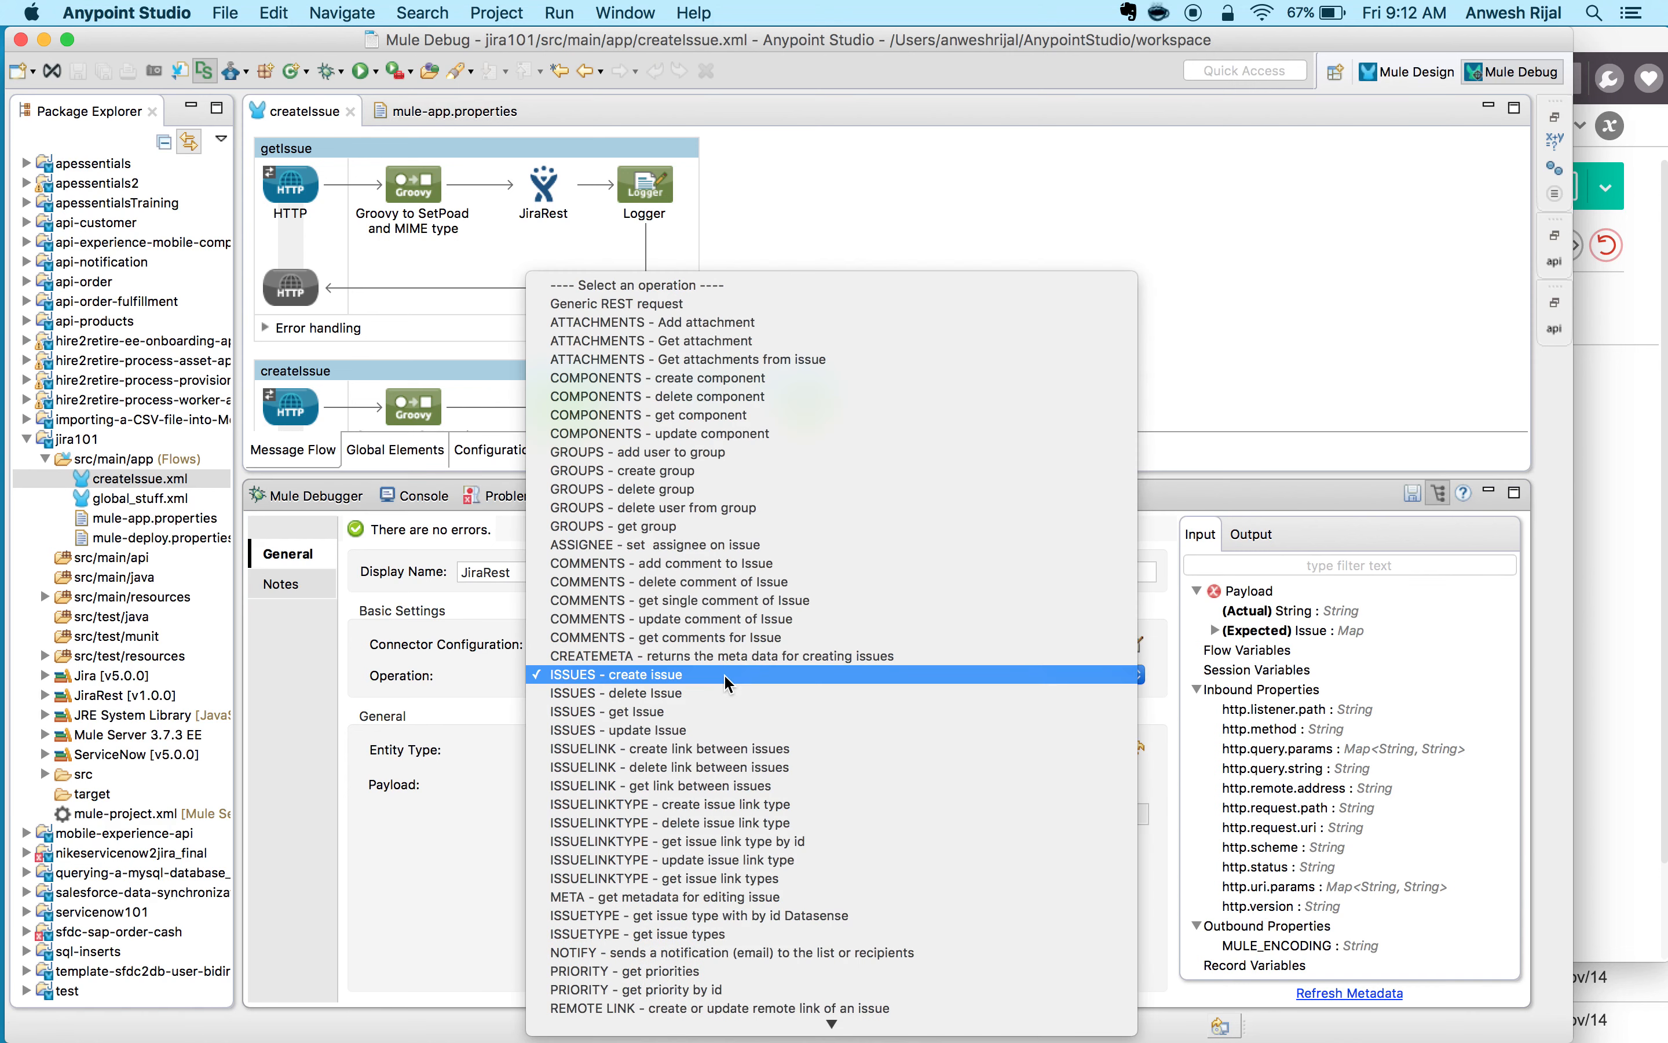
{"action": "left_click", "coordinate": [695, 674]}
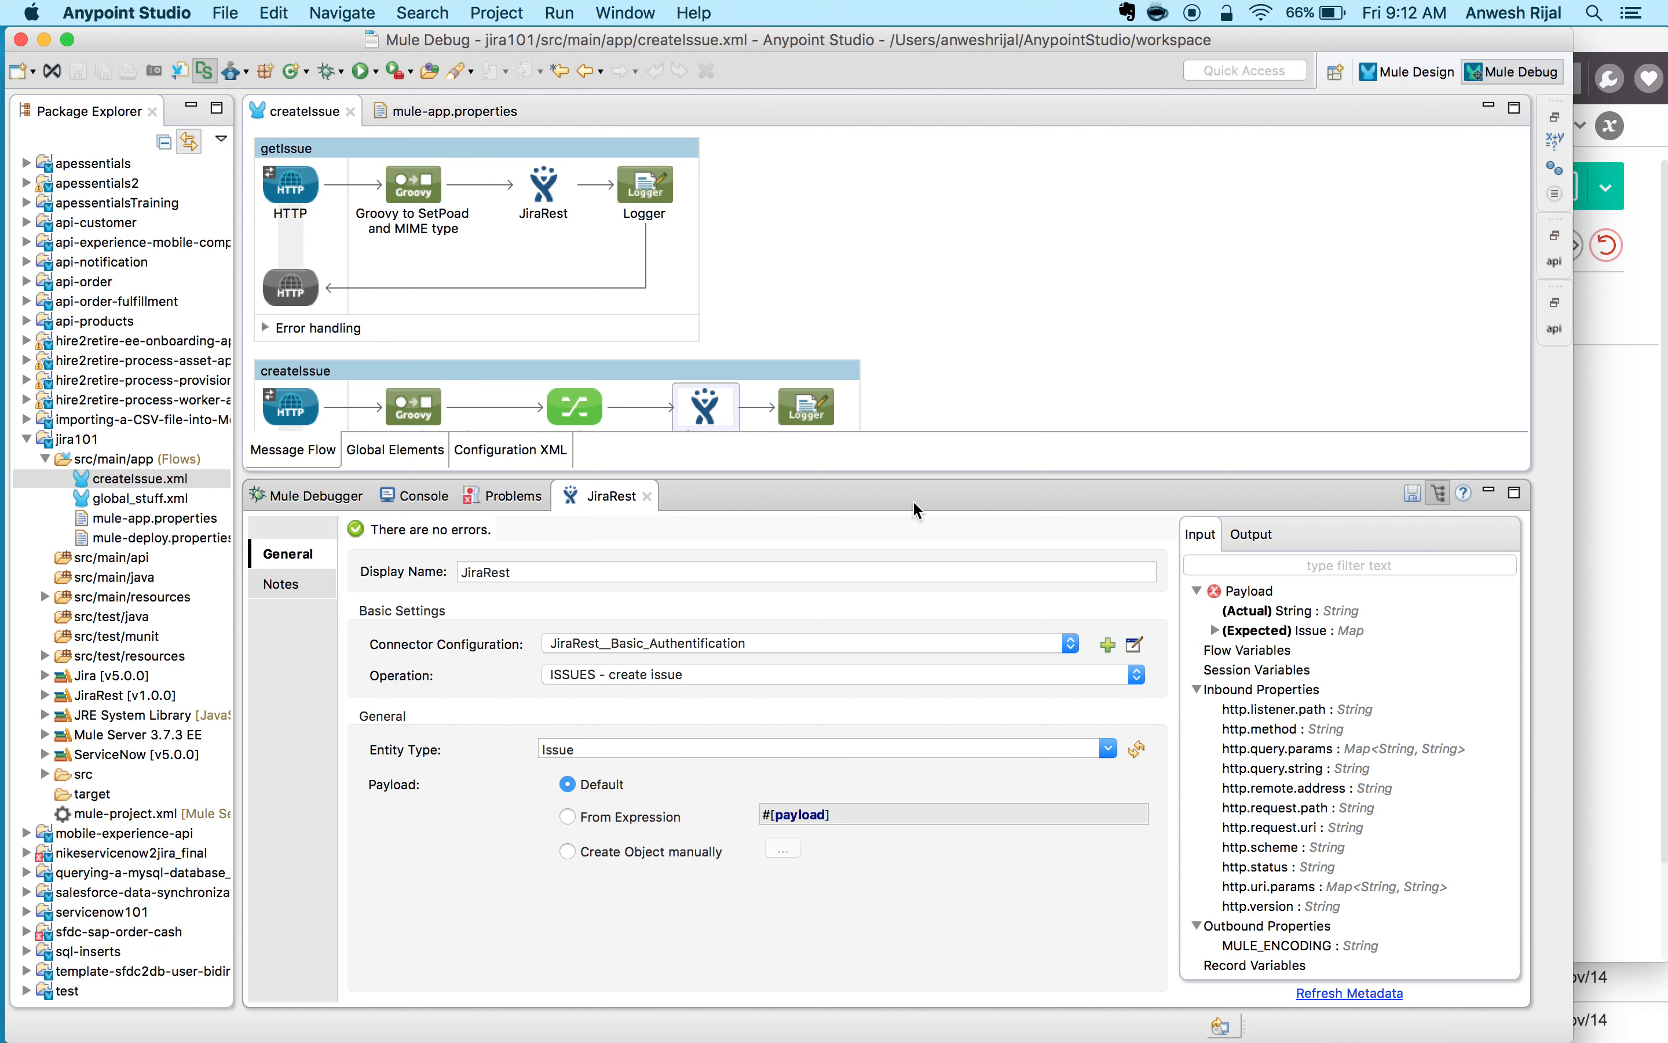
{"action": "left_click_drag", "start_coordinate": [893, 476], "coordinate": [896, 624]}
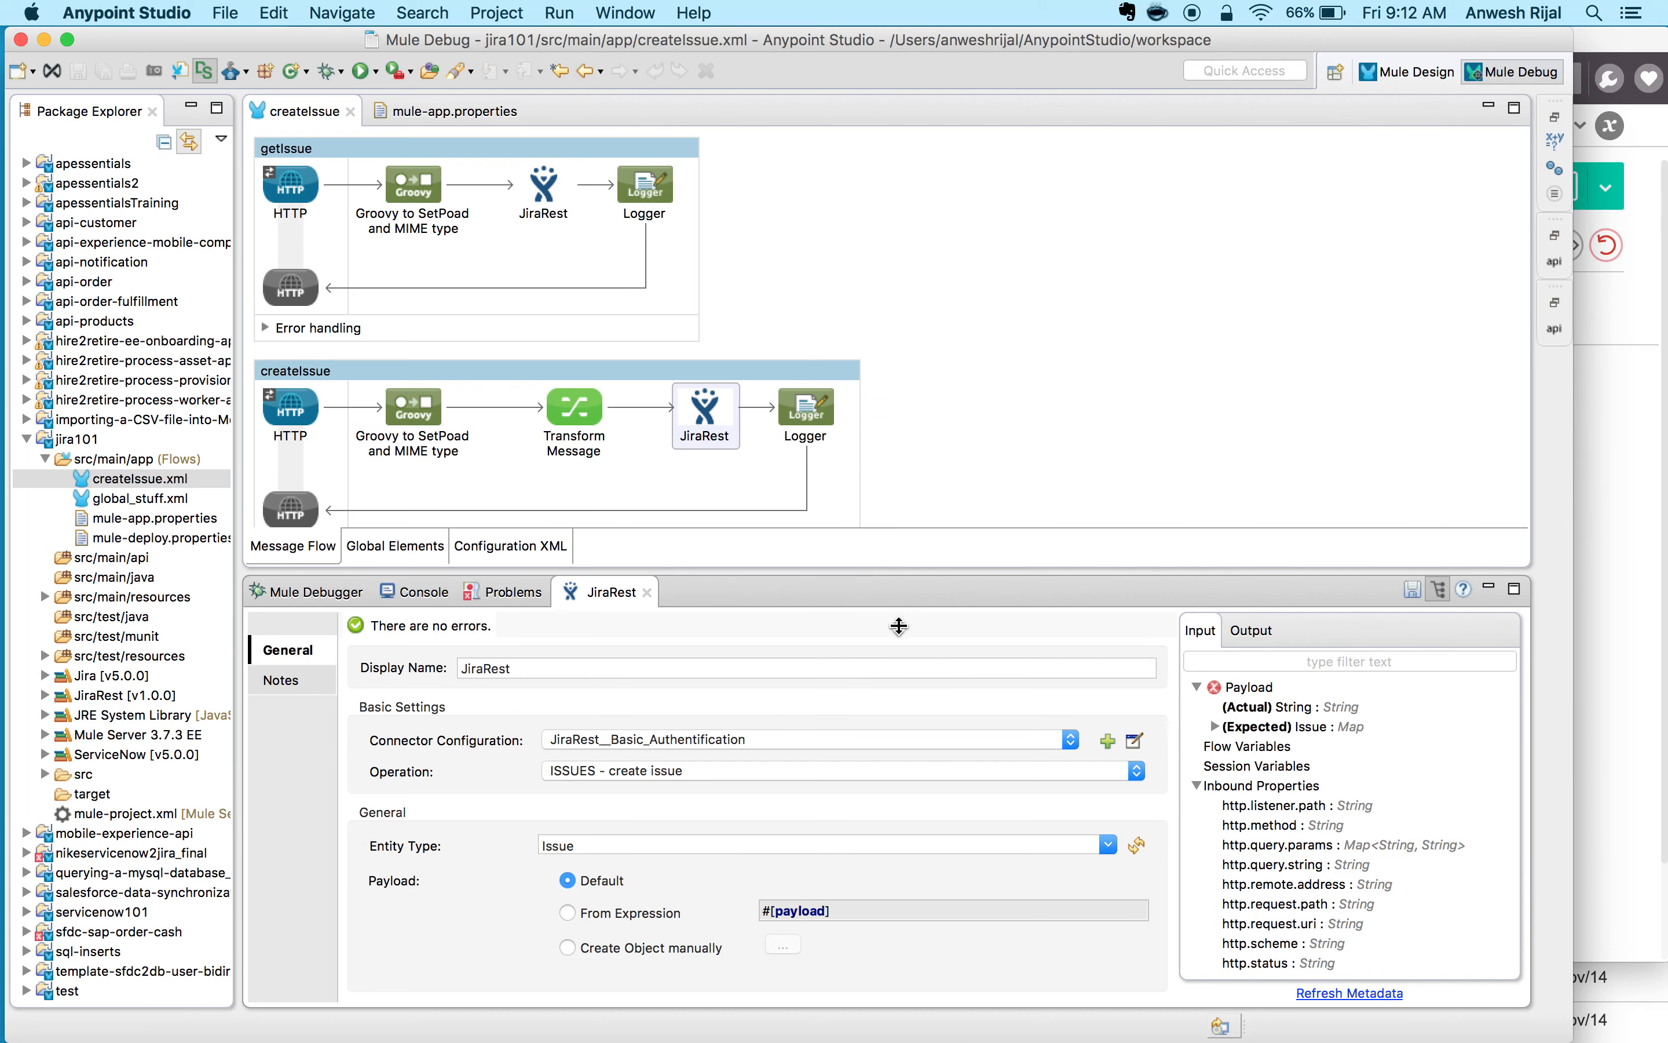
{"action": "left_click", "coordinate": [814, 417]}
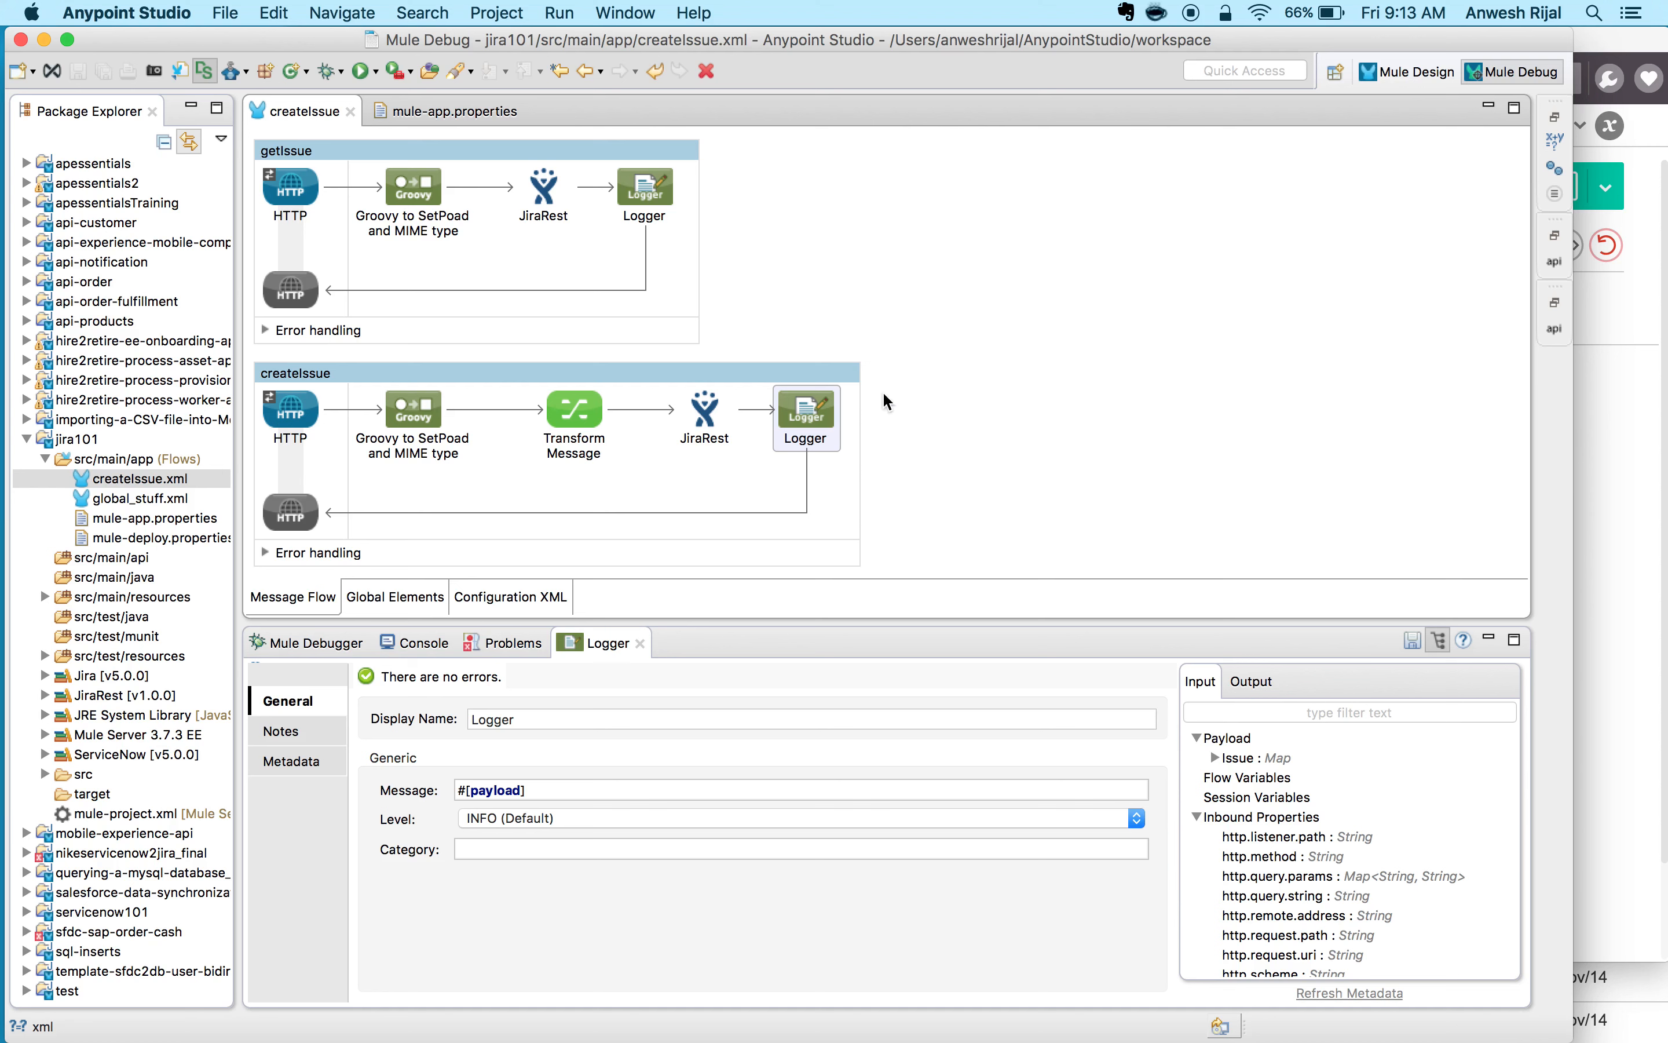
{"action": "left_click", "coordinate": [1593, 502]}
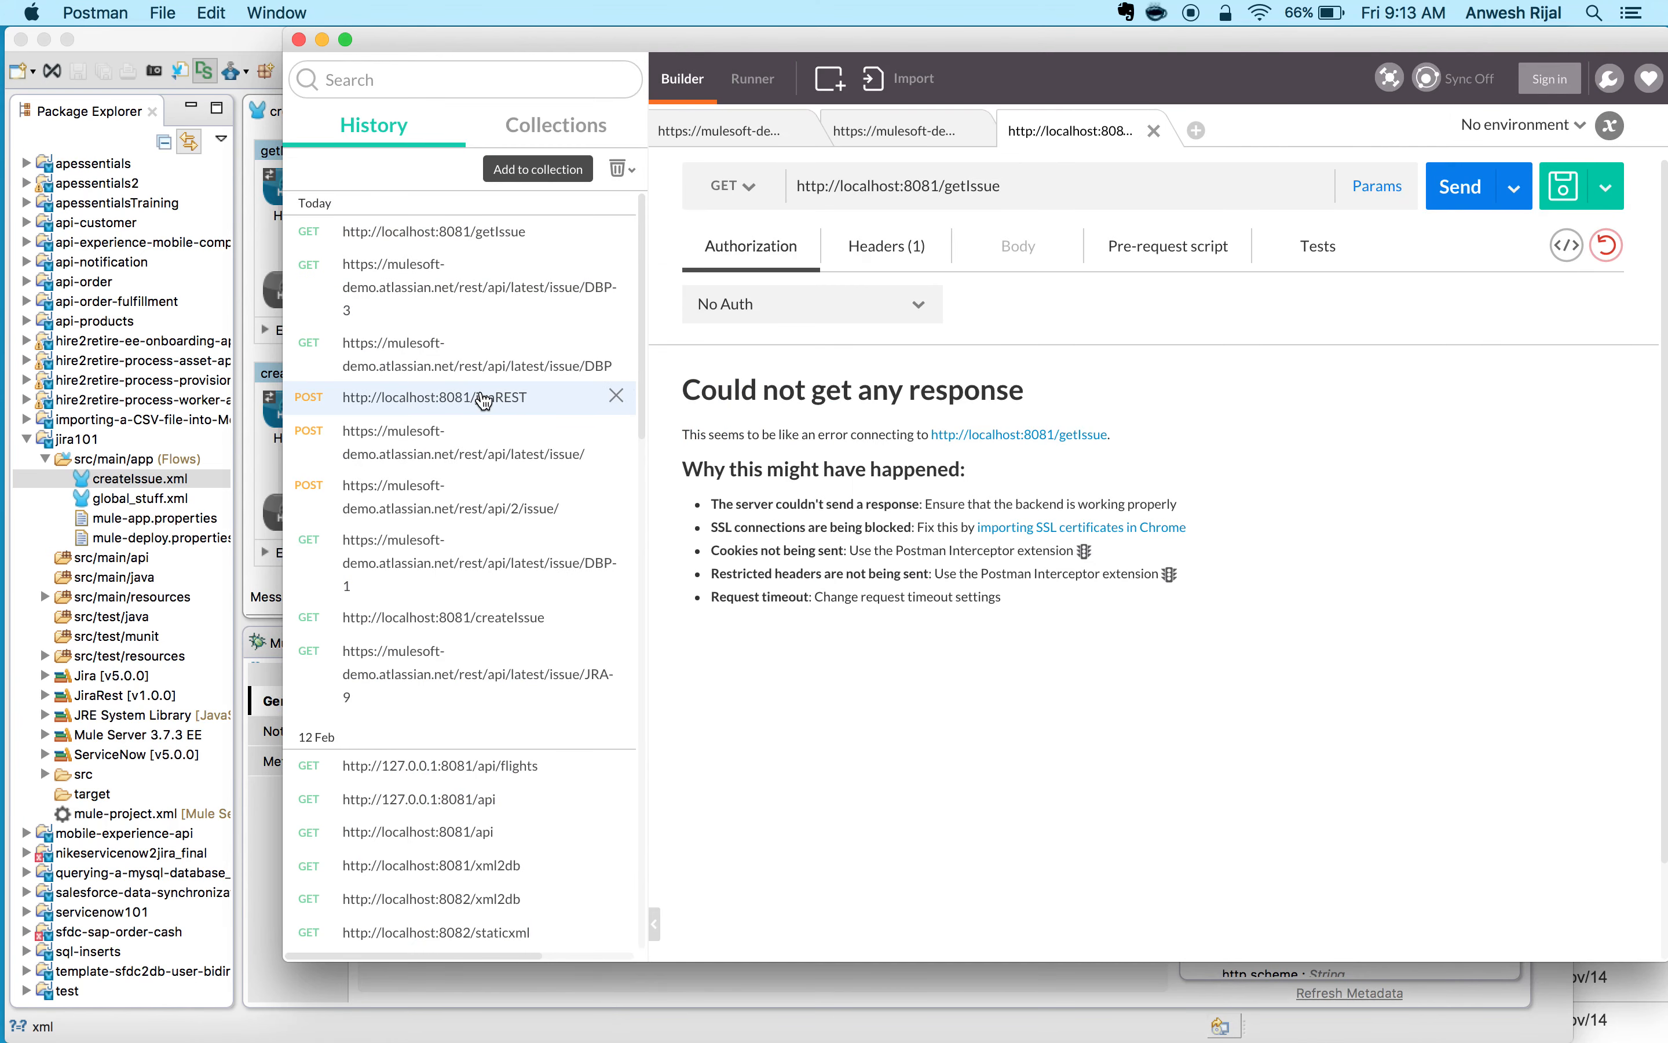
{"action": "left_click", "coordinate": [914, 137]}
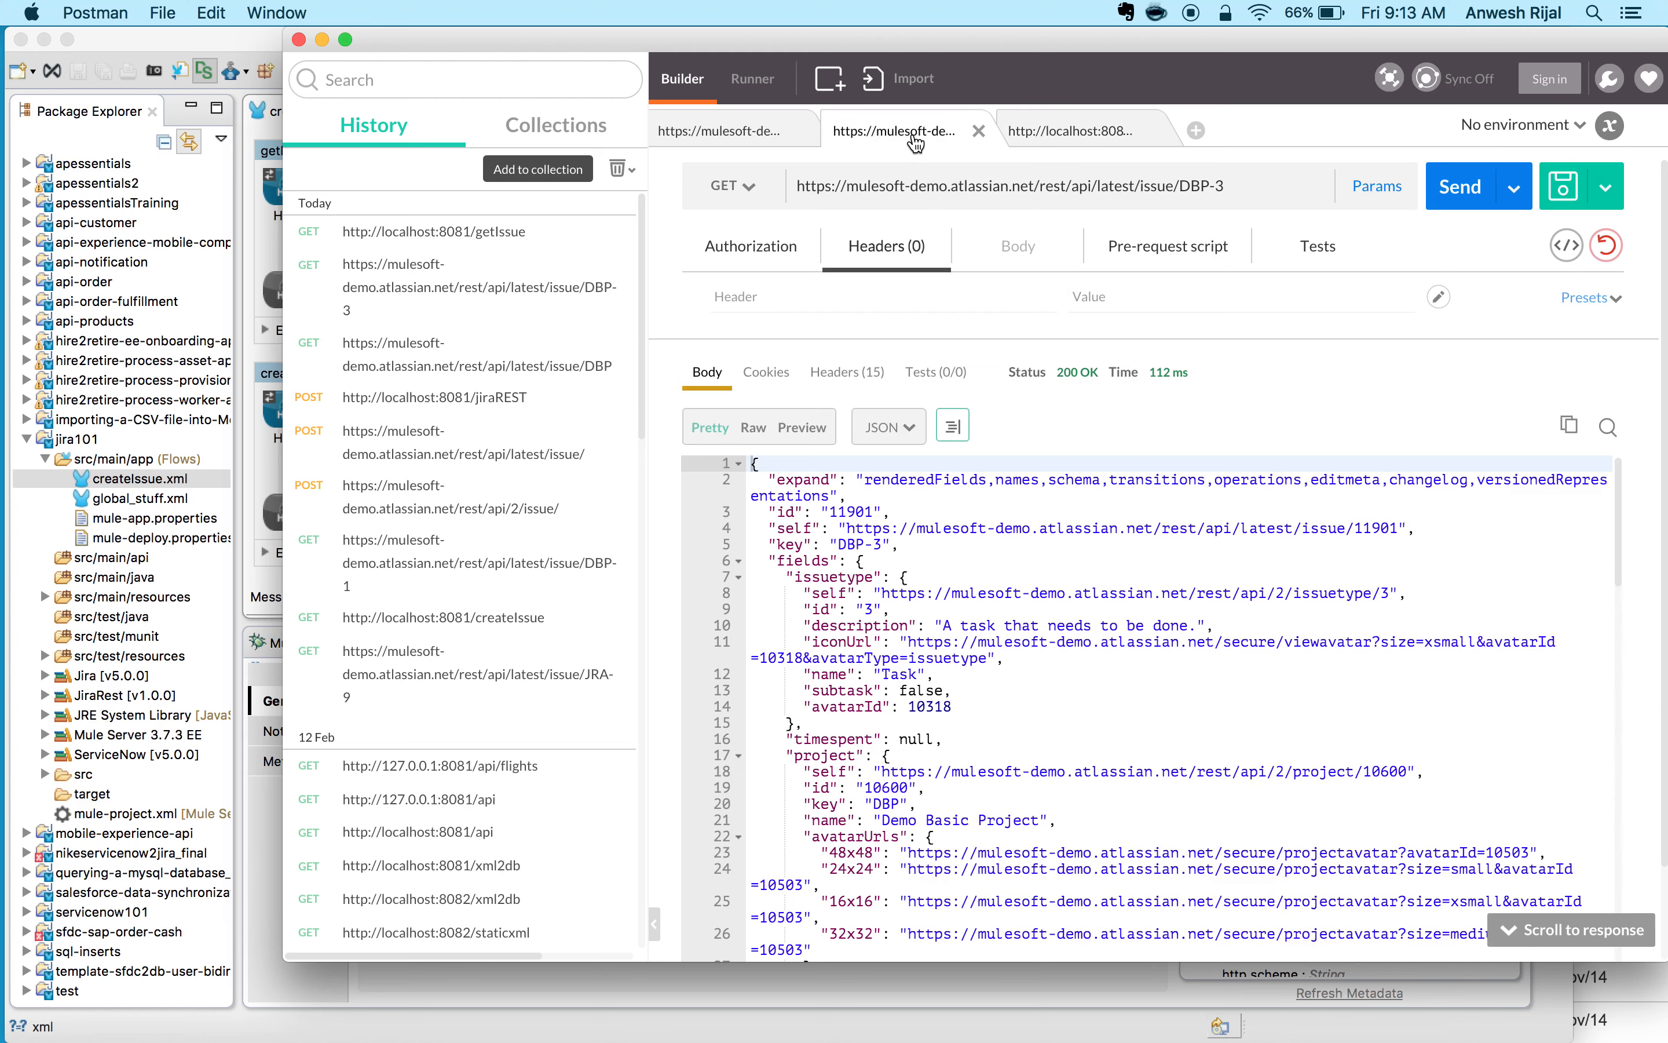
{"action": "left_click", "coordinate": [1072, 133]}
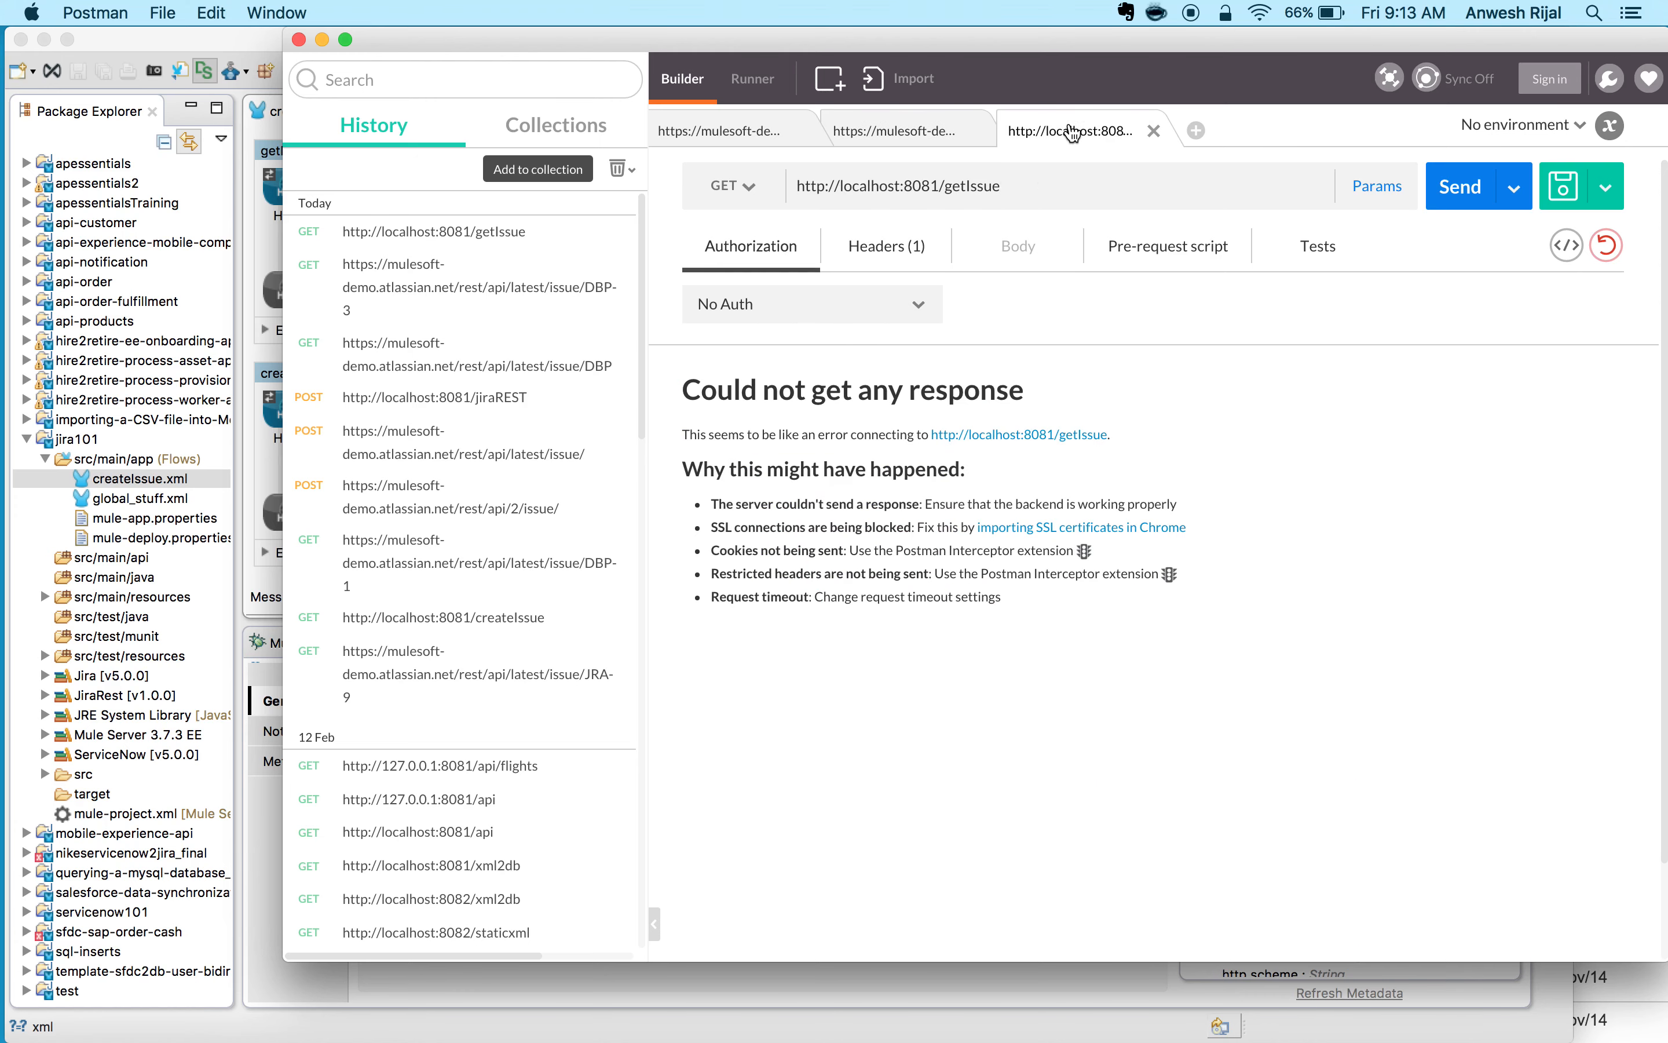
{"action": "left_click", "coordinate": [750, 186]}
{"action": "left_click", "coordinate": [729, 266]}
{"action": "left_click_drag", "start_coordinate": [949, 188], "coordinate": [1048, 205]}
{"action": "key", "text": "BackSpace"}
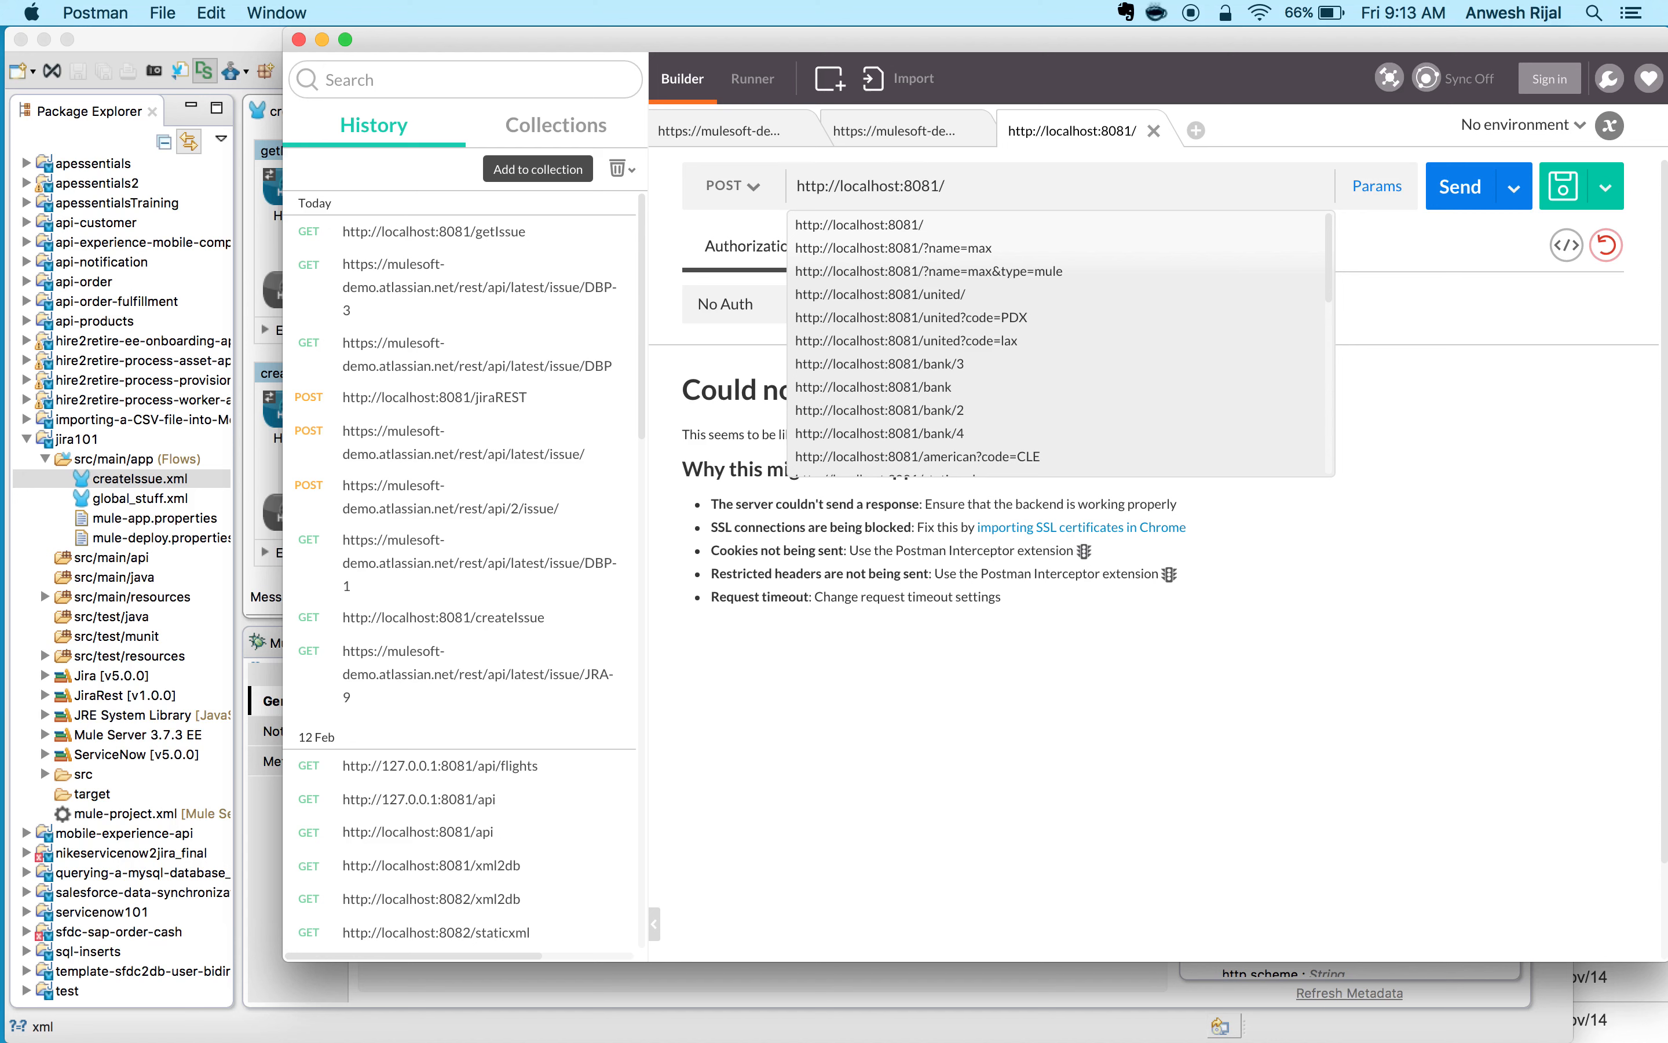
{"action": "type", "text": "creat"}
{"action": "key", "text": "Down"}
{"action": "key", "text": "Return"}
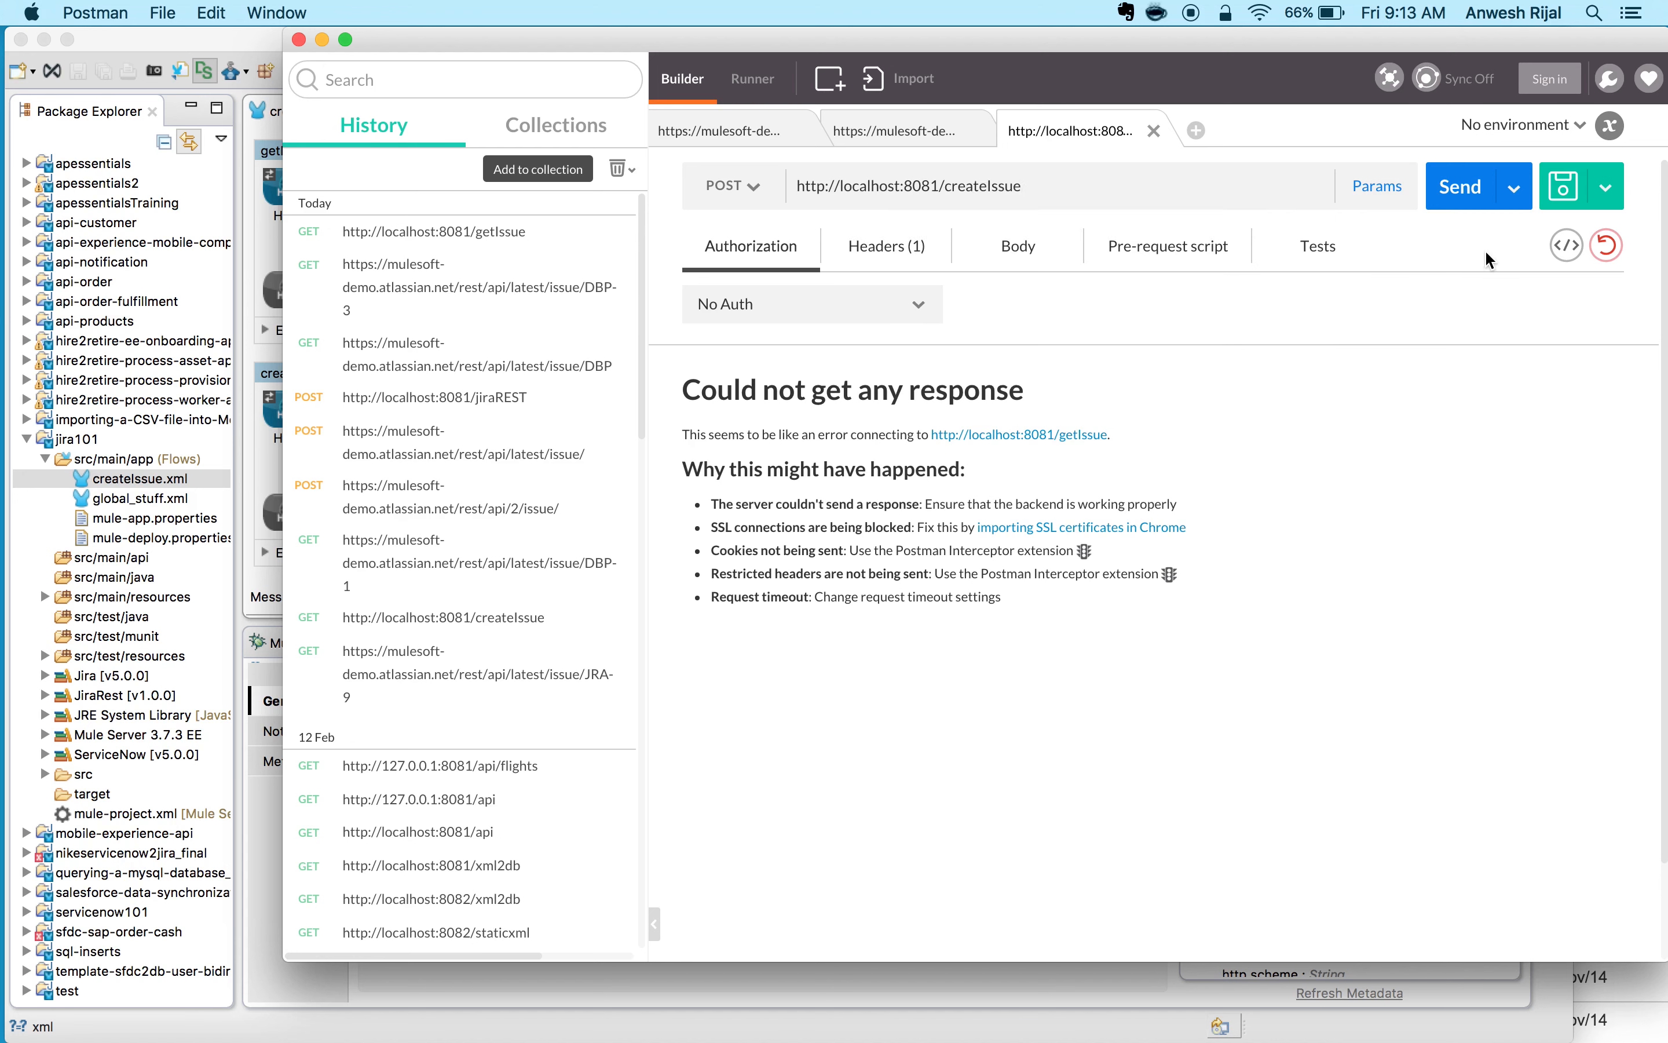
{"action": "left_click", "coordinate": [1461, 196]}
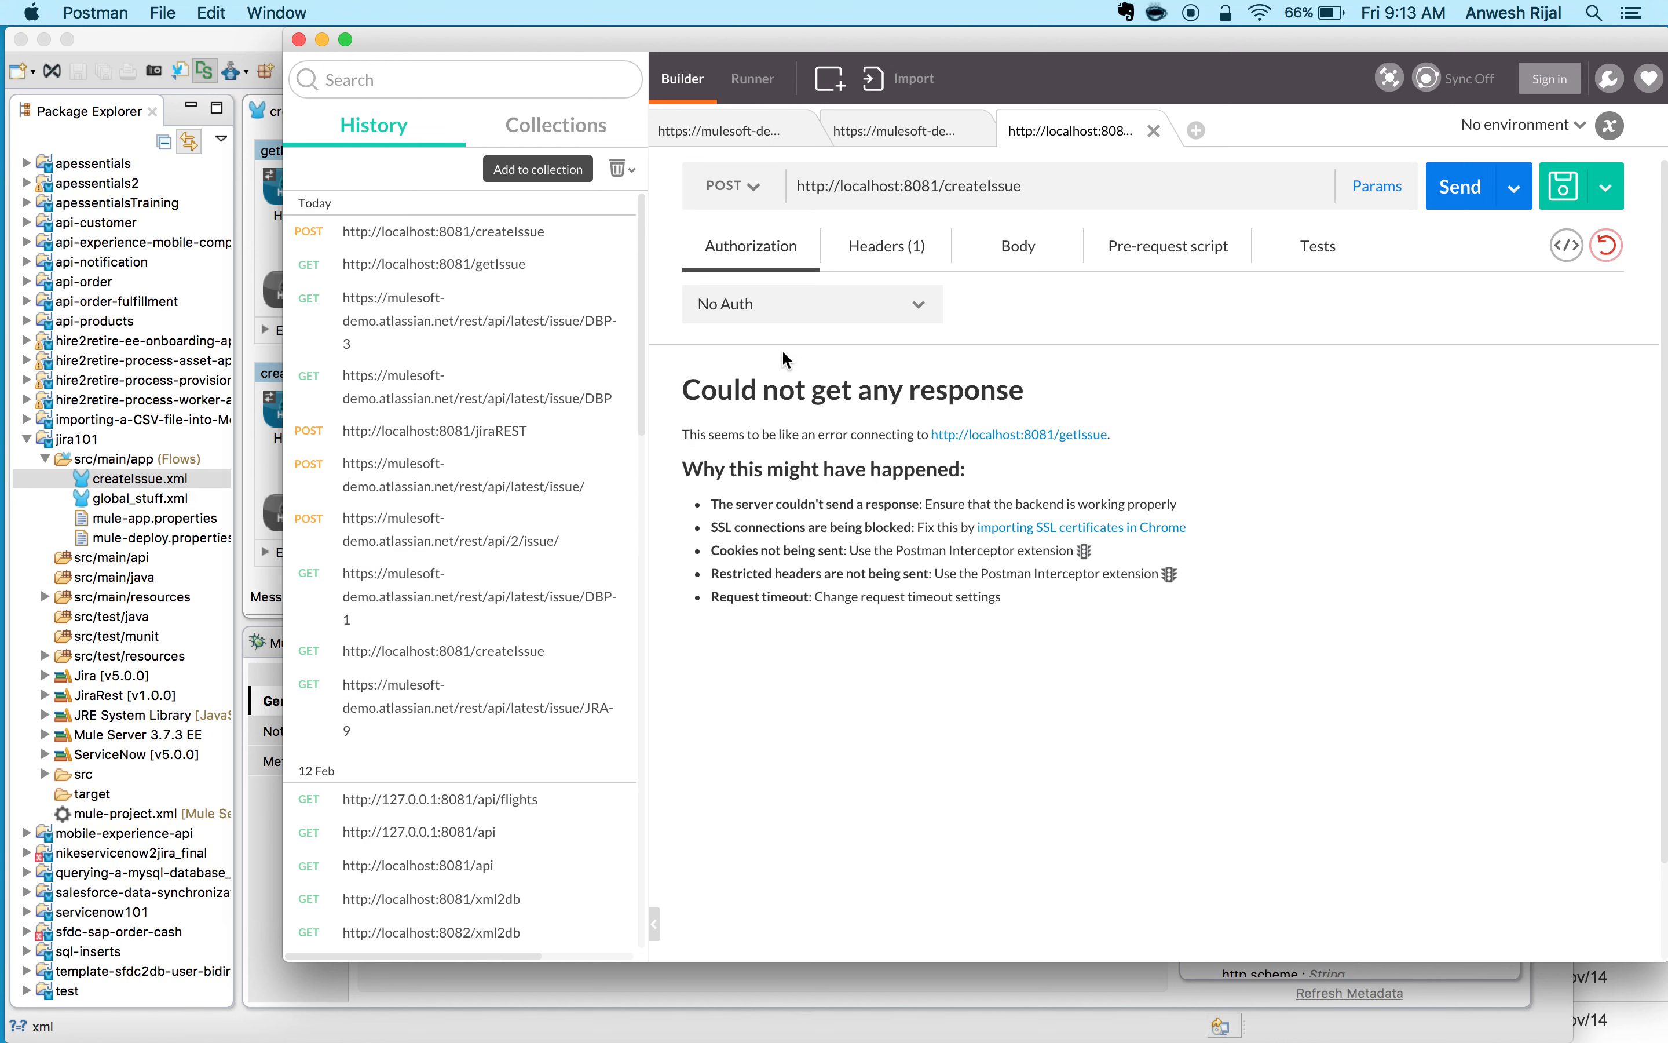
- Switch back to Anypoint Studio and find the new issue's key in the latest logger entry of the console
{"action": "left_click", "coordinate": [257, 36]}
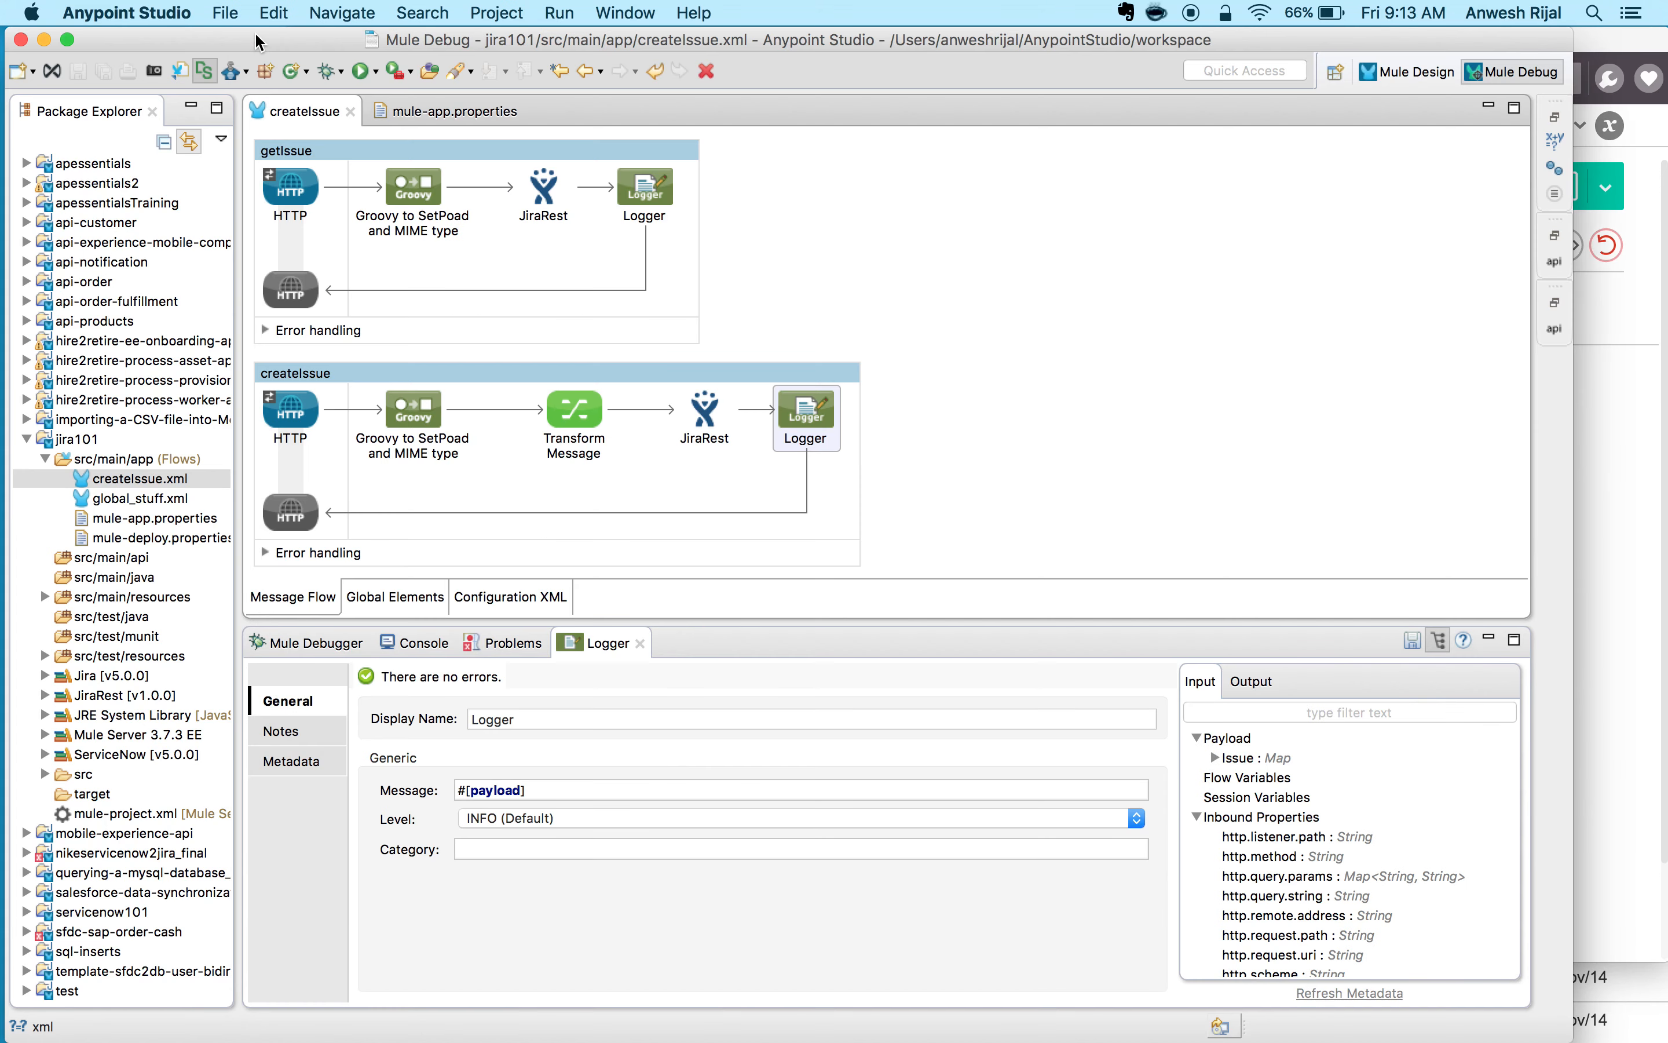
{"action": "left_click", "coordinate": [435, 649]}
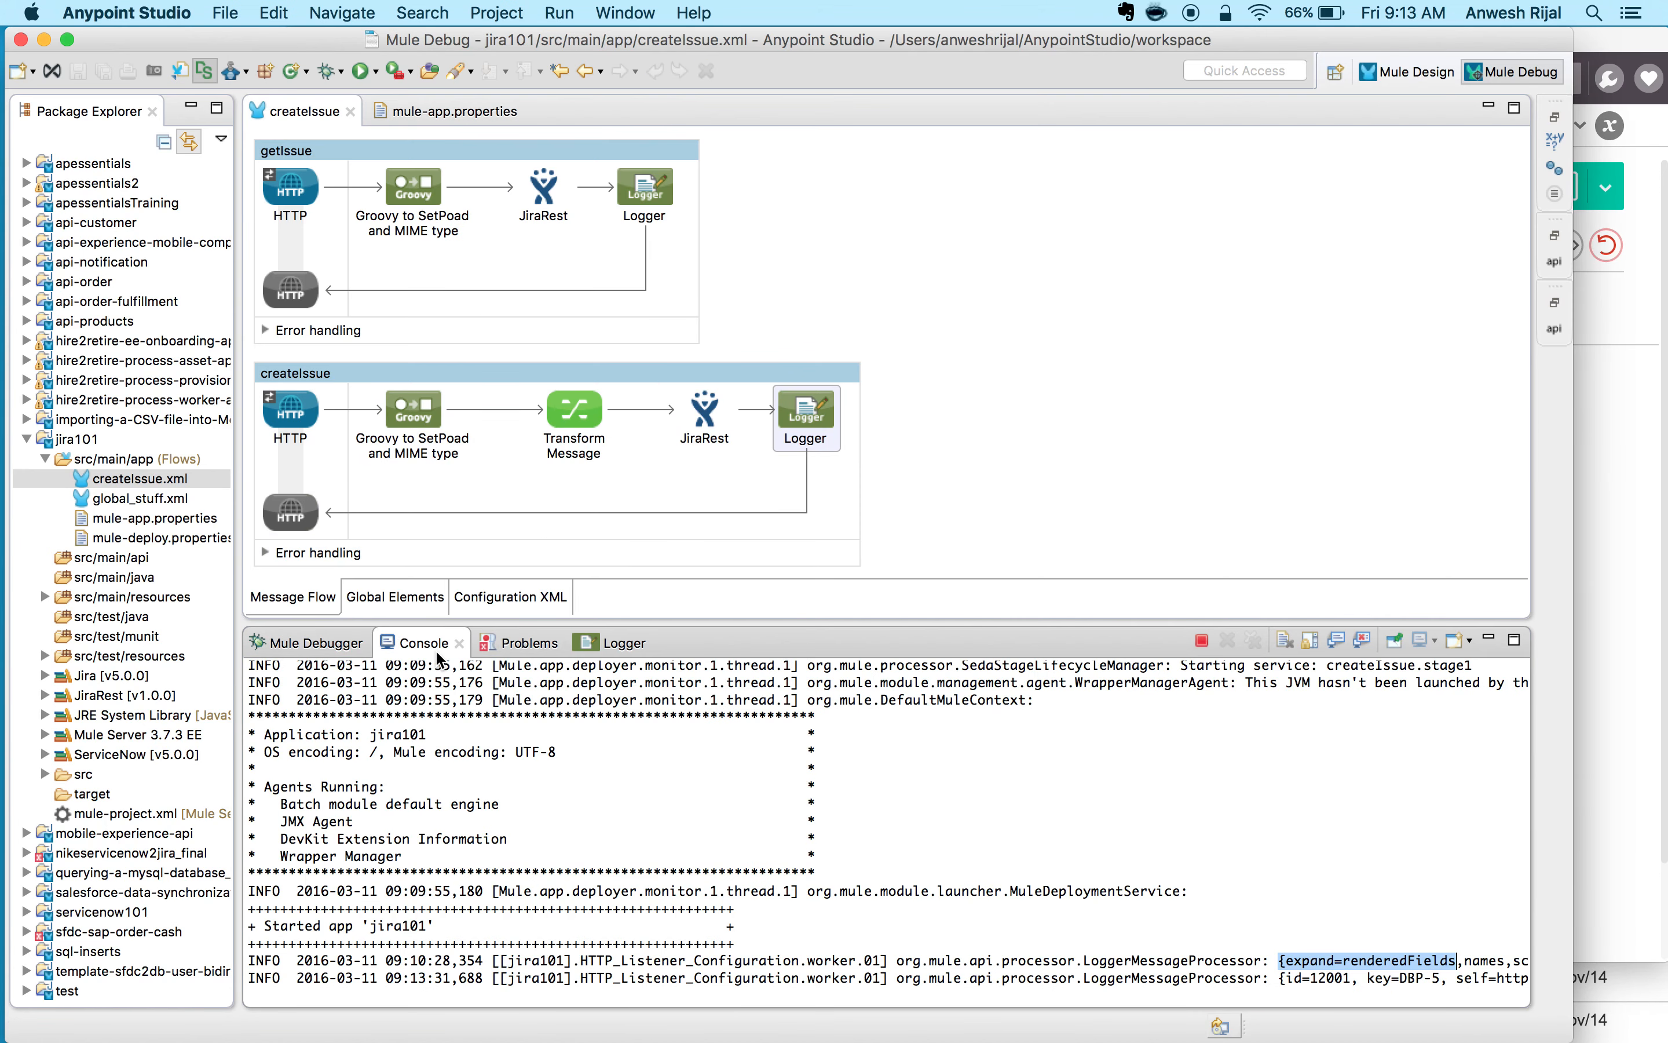
{"action": "left_click_drag", "start_coordinate": [1279, 979], "coordinate": [1443, 980]}
{"action": "left_click", "coordinate": [1404, 980]}
{"action": "scroll", "coordinate": [1270, 969], "scroll_direction": "right", "scroll_amount": 2}
{"action": "scroll", "coordinate": [1270, 969], "scroll_direction": "right", "scroll_amount": 1}
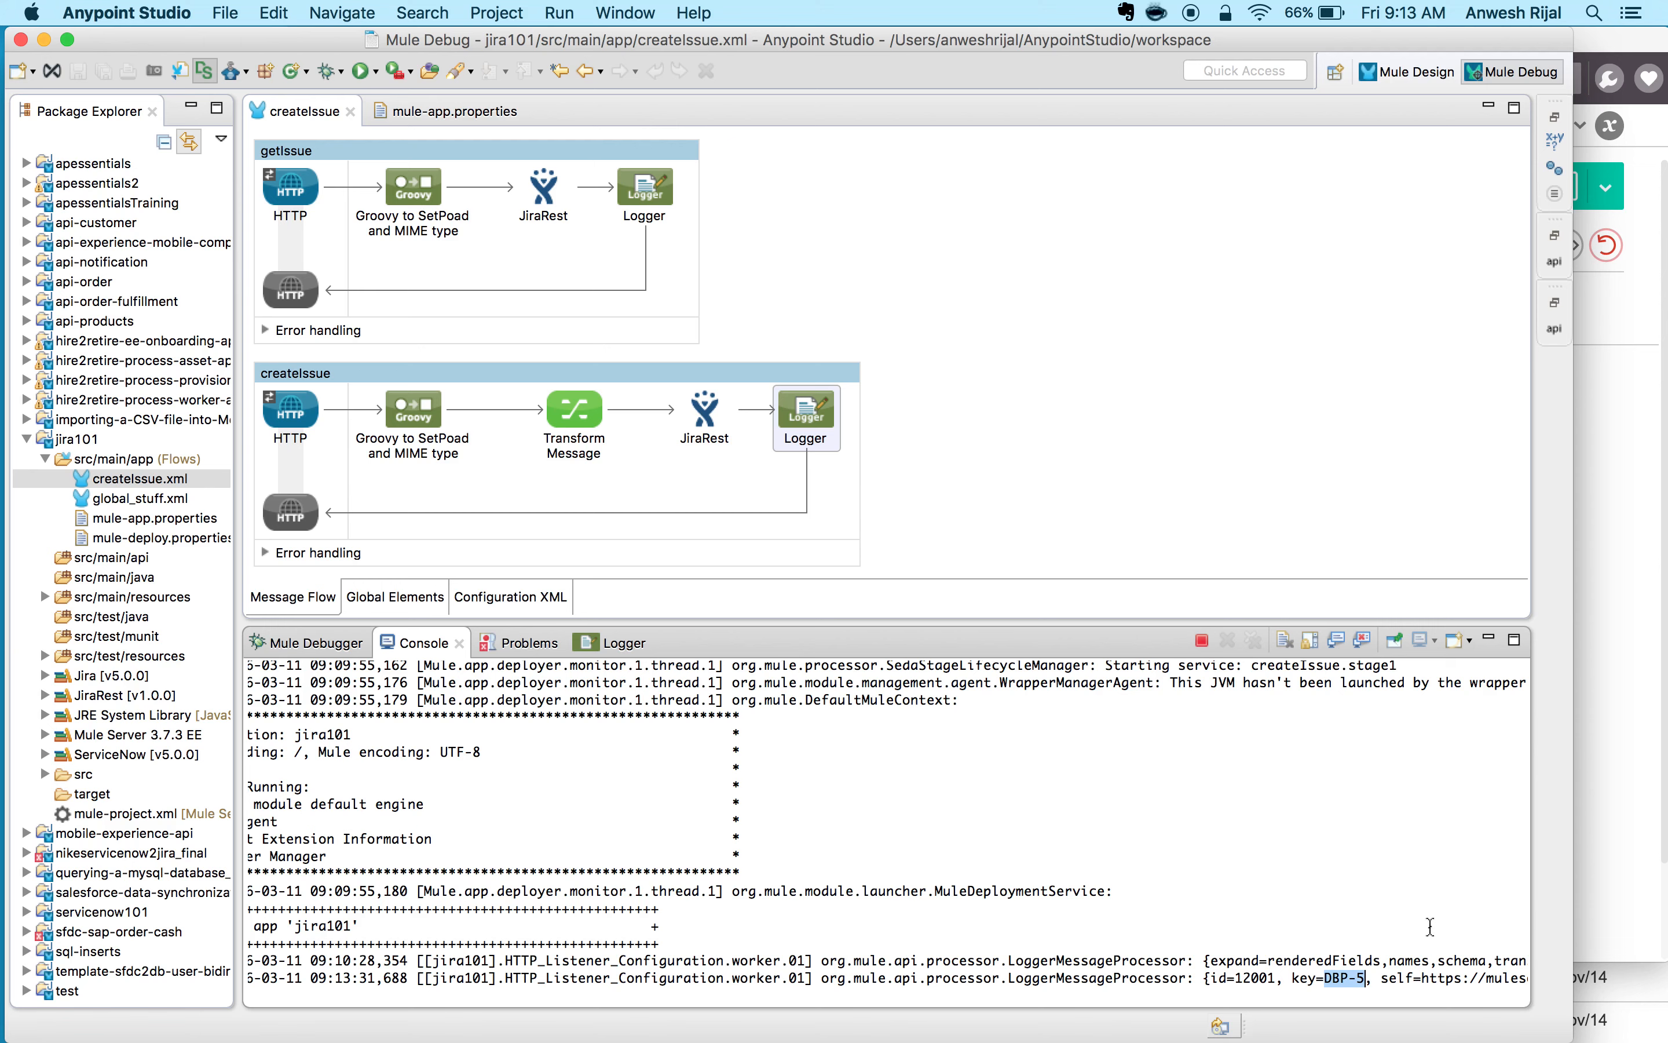
- Switch to Chrome, refresh the All Issues list in Jira to check for the new issue, and return to Anypoint Studio
{"action": "left_click", "coordinate": [1635, 1016]}
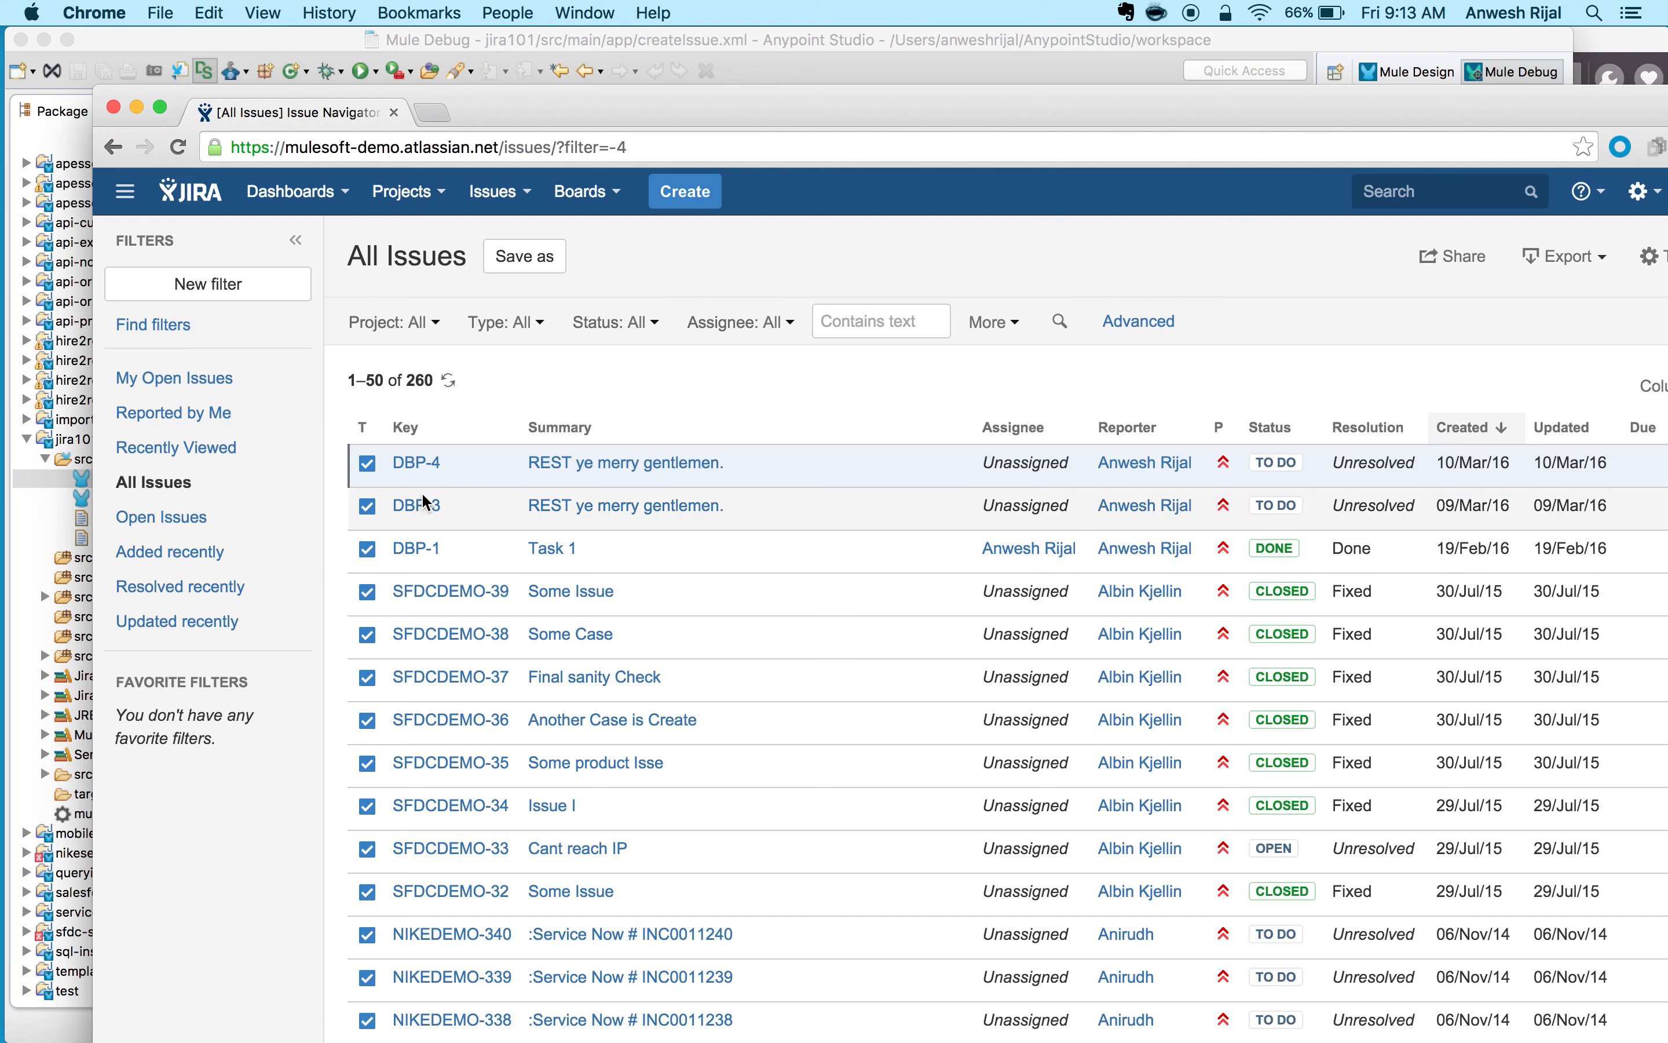
{"action": "left_click", "coordinate": [449, 381]}
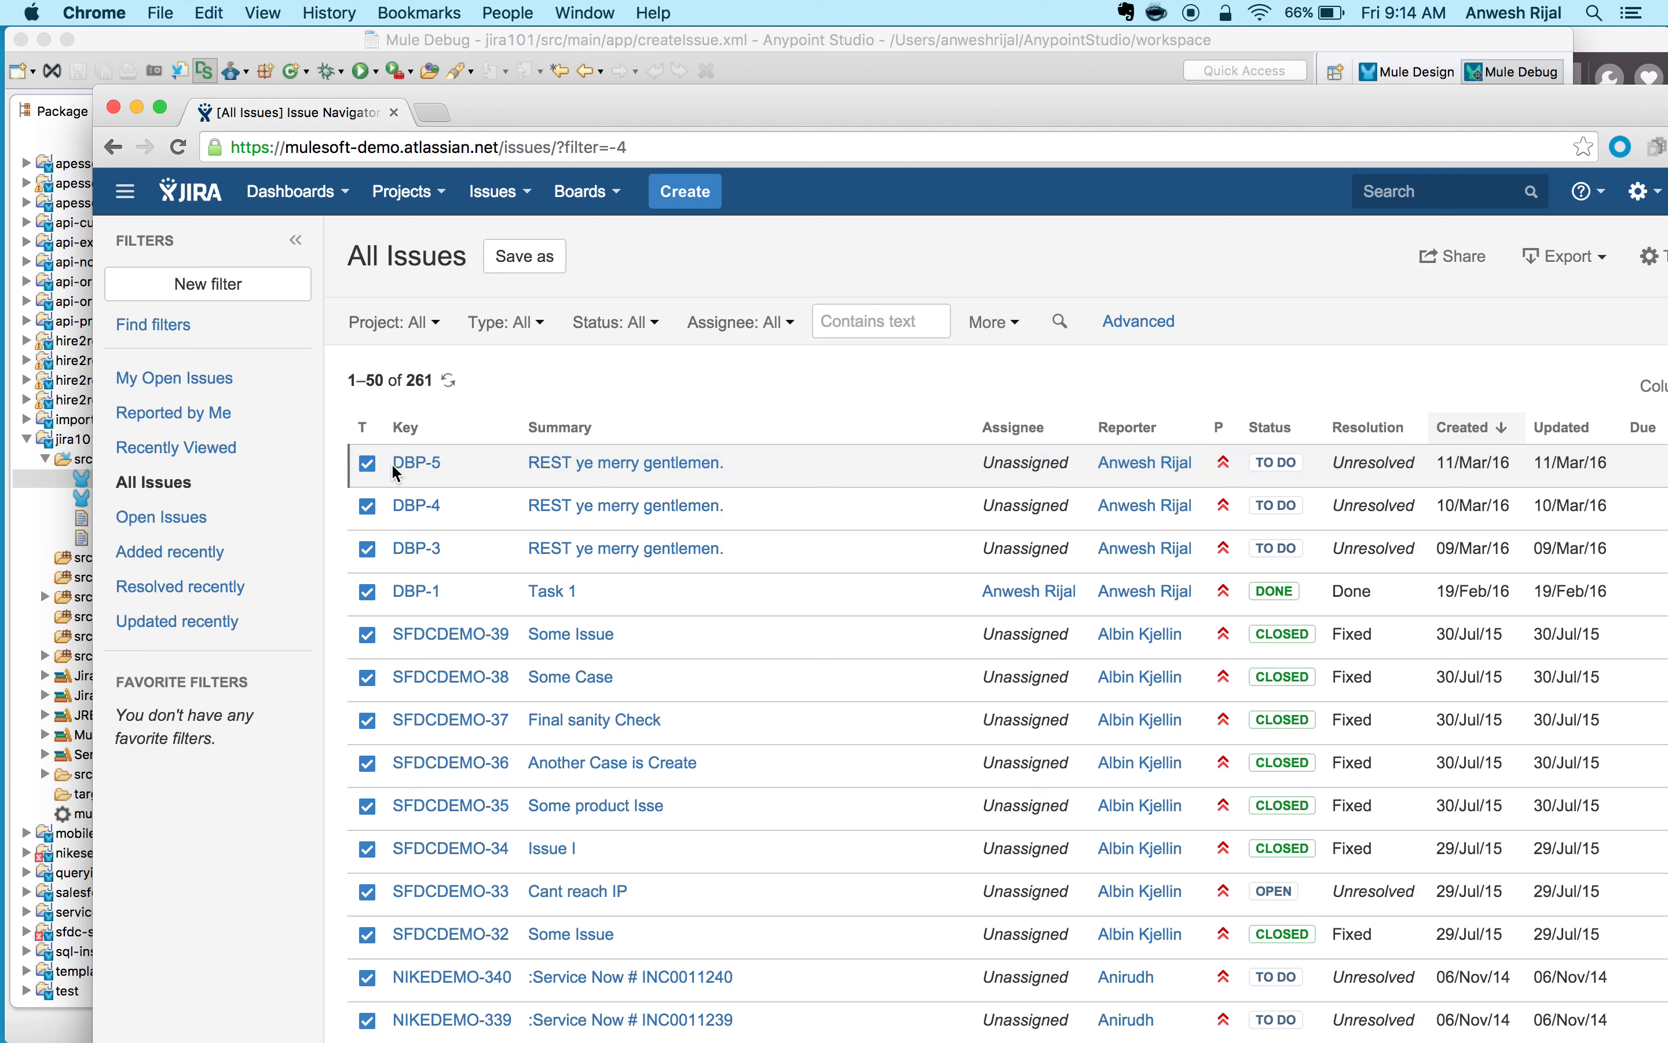
{"action": "left_click_drag", "start_coordinate": [449, 463], "coordinate": [392, 466]}
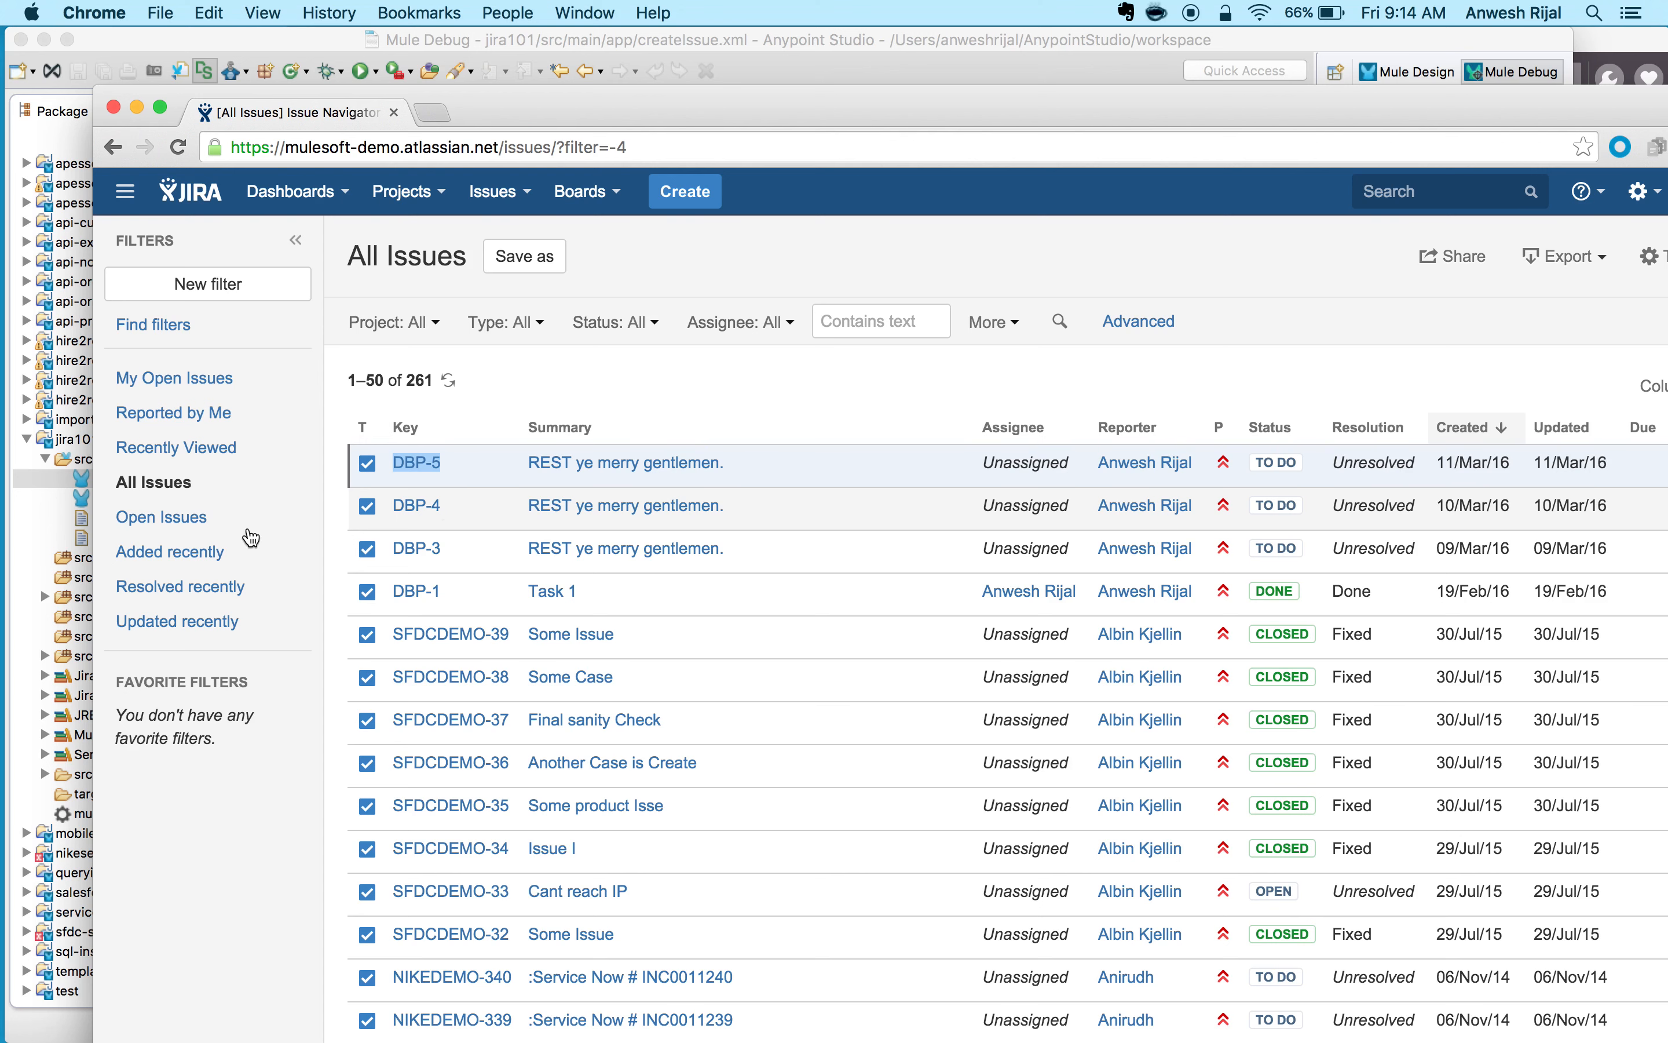
{"action": "left_click", "coordinate": [38, 576]}
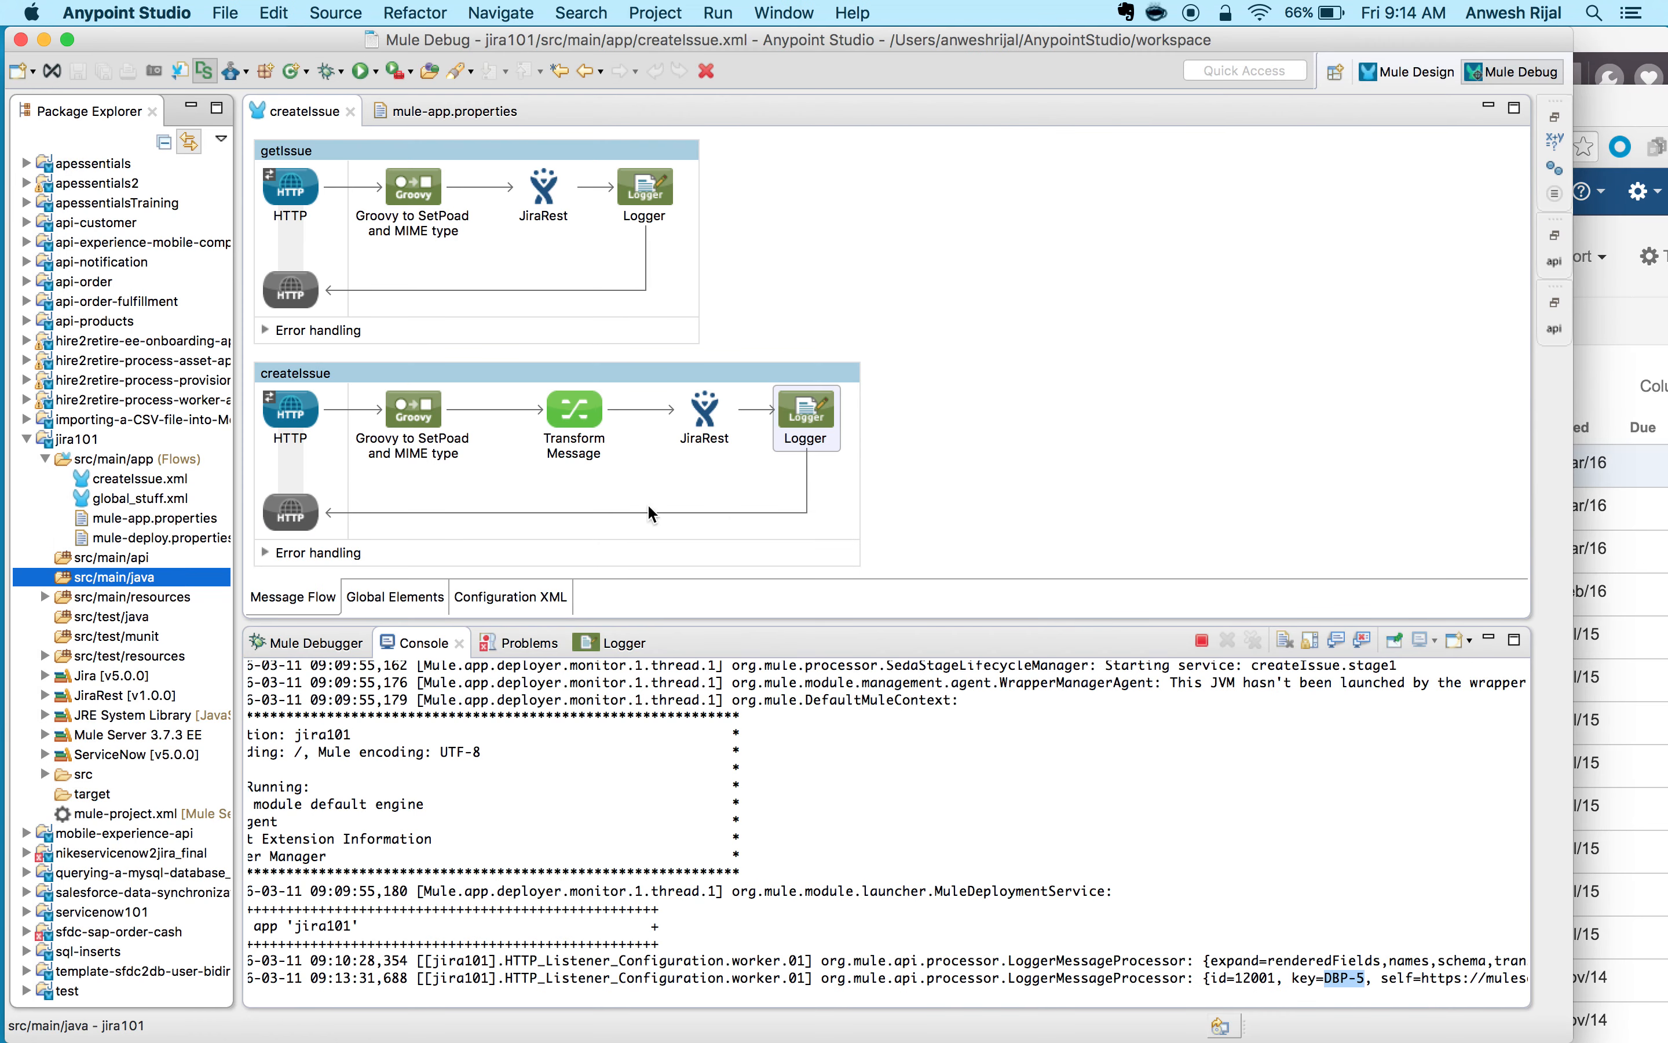